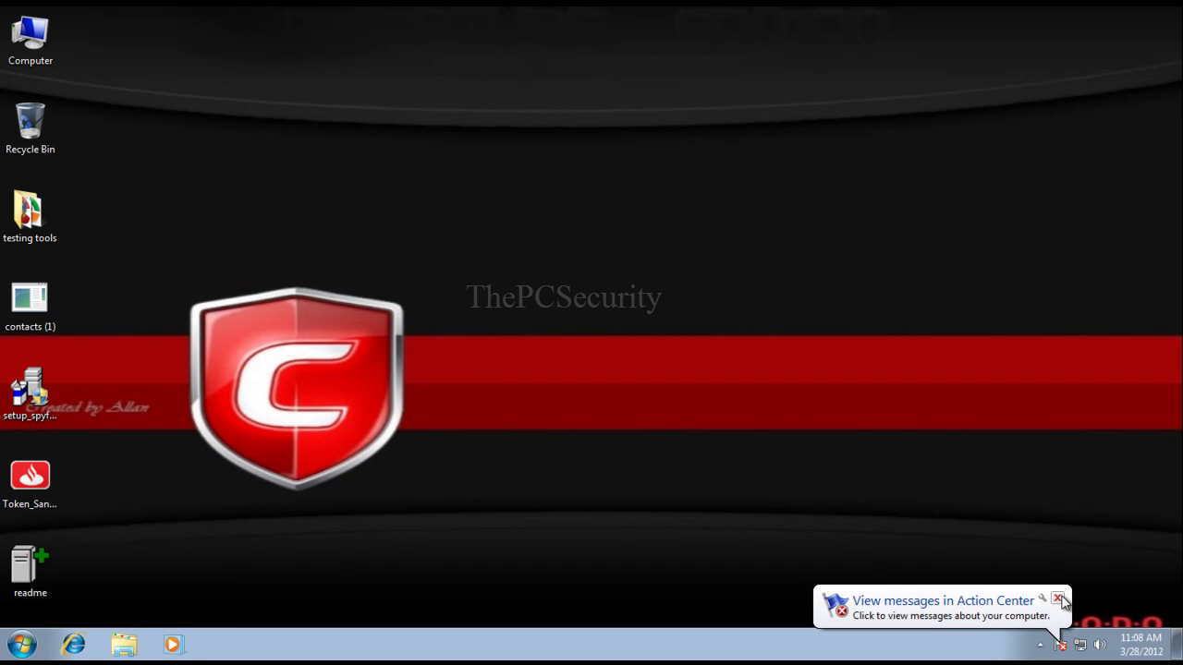
# Dismiss the Action Center notification and open the CCE folder inside the desktop's testing tools folder
pyautogui.click(1058, 598)
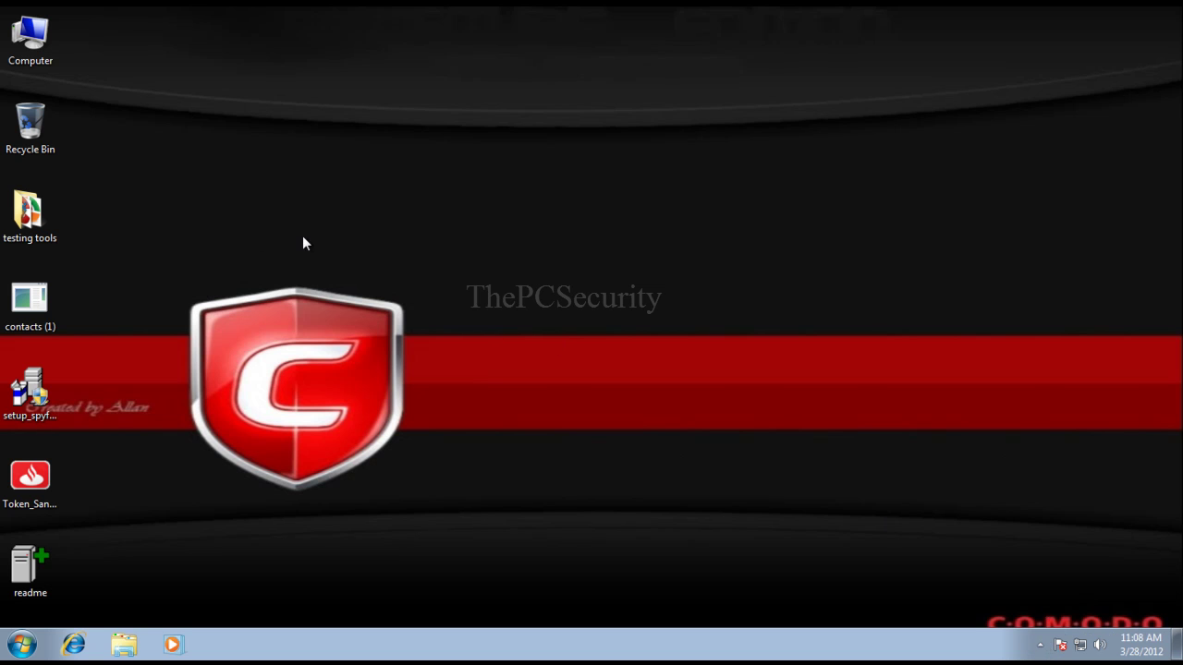
pyautogui.doubleClick(37, 238)
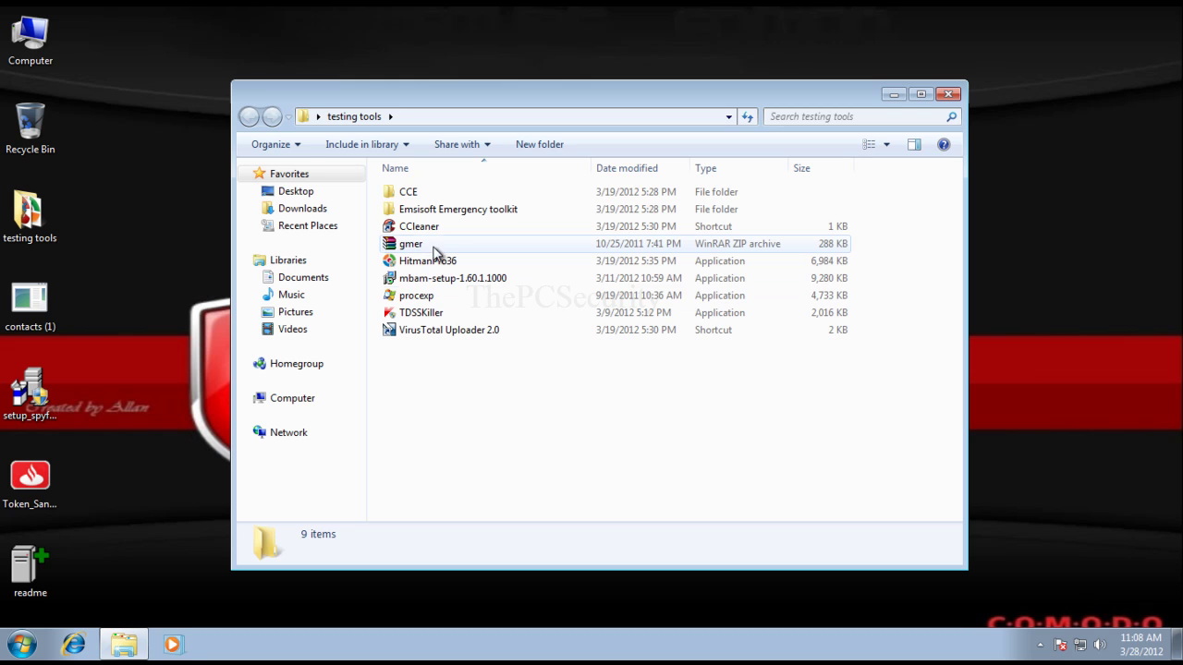
pyautogui.click(437, 195)
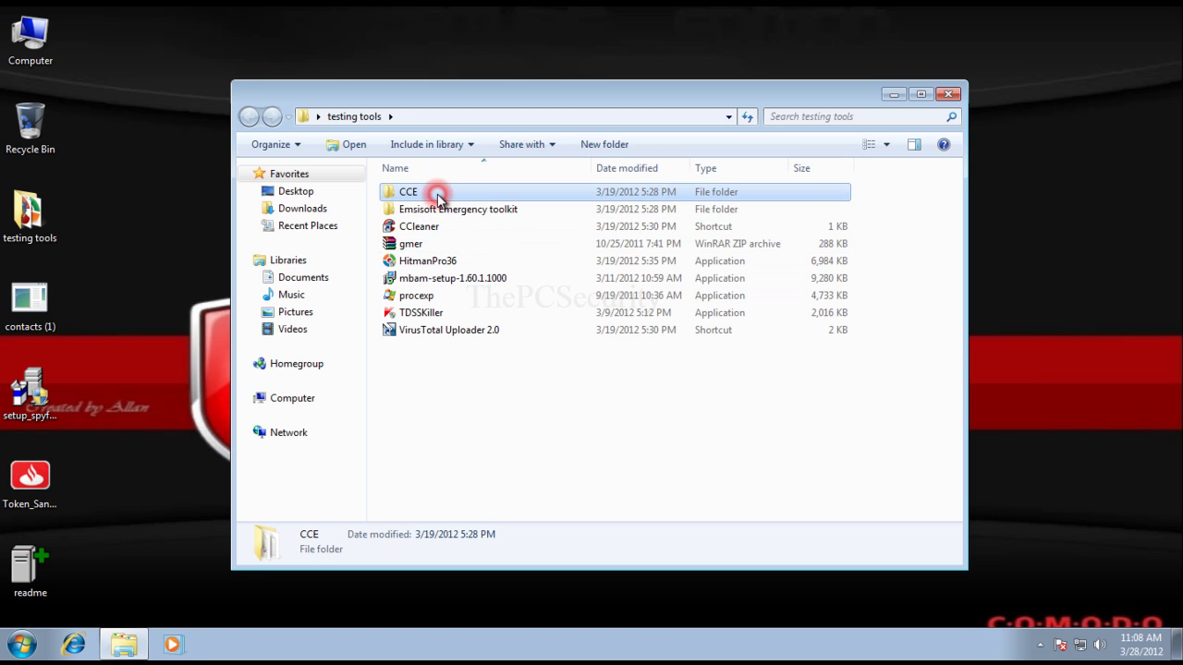
pyautogui.click(517, 194)
pyautogui.doubleClick(518, 193)
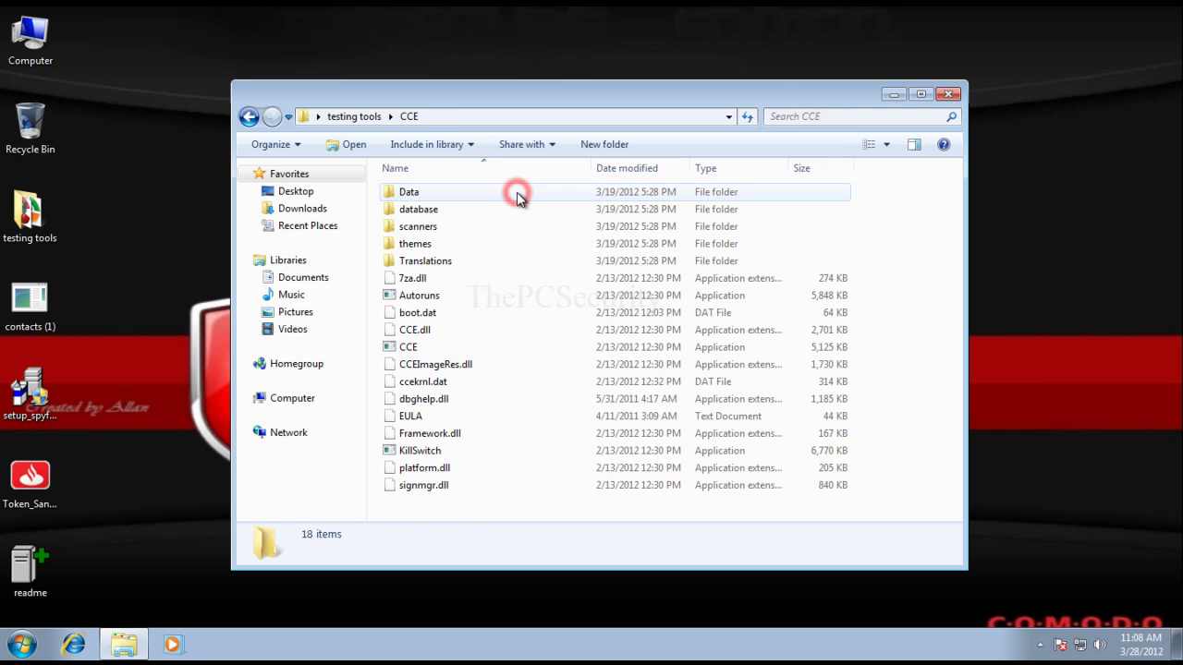
# Launch KillSwitch from the CCE folder, allow it to make changes to the computer, and close the folder window
pyautogui.click(487, 413)
pyautogui.click(481, 450)
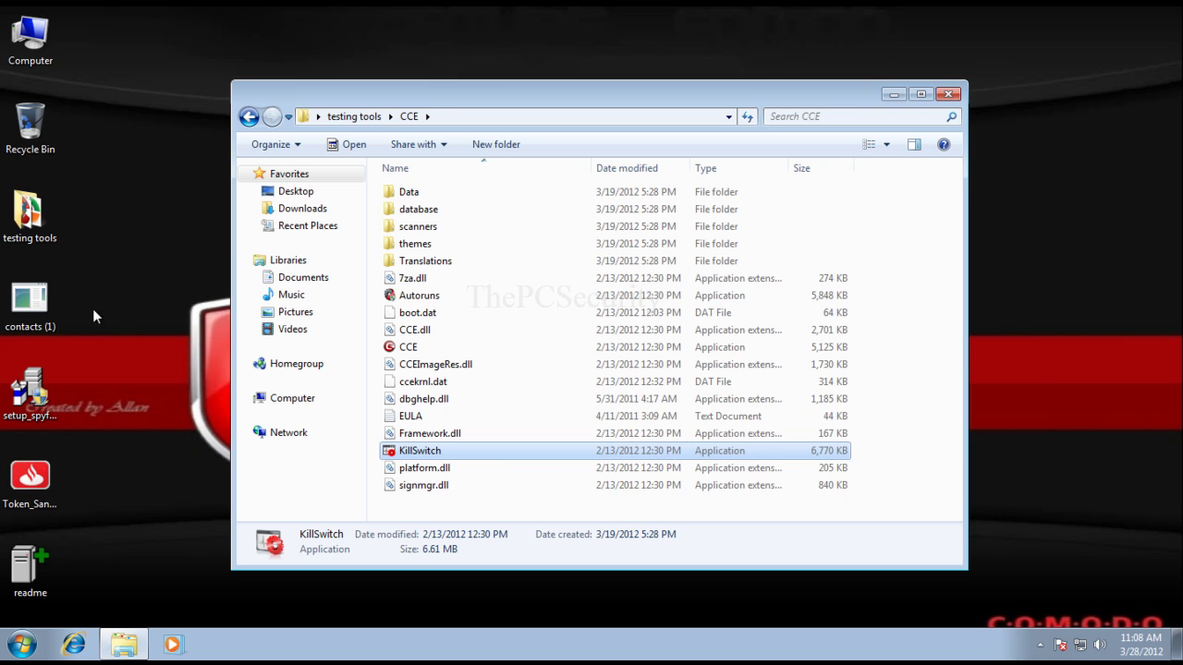
pyautogui.moveTo(96, 301); pyautogui.dragTo(52, 322)
pyautogui.doubleClick(52, 322)
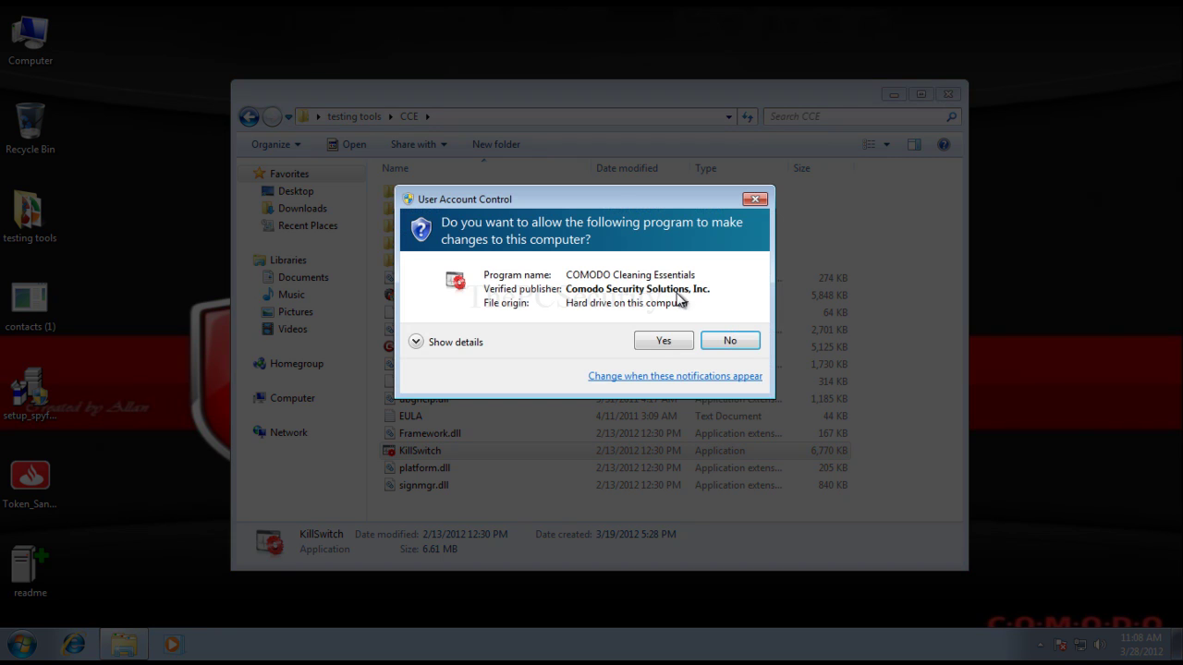
pyautogui.click(662, 341)
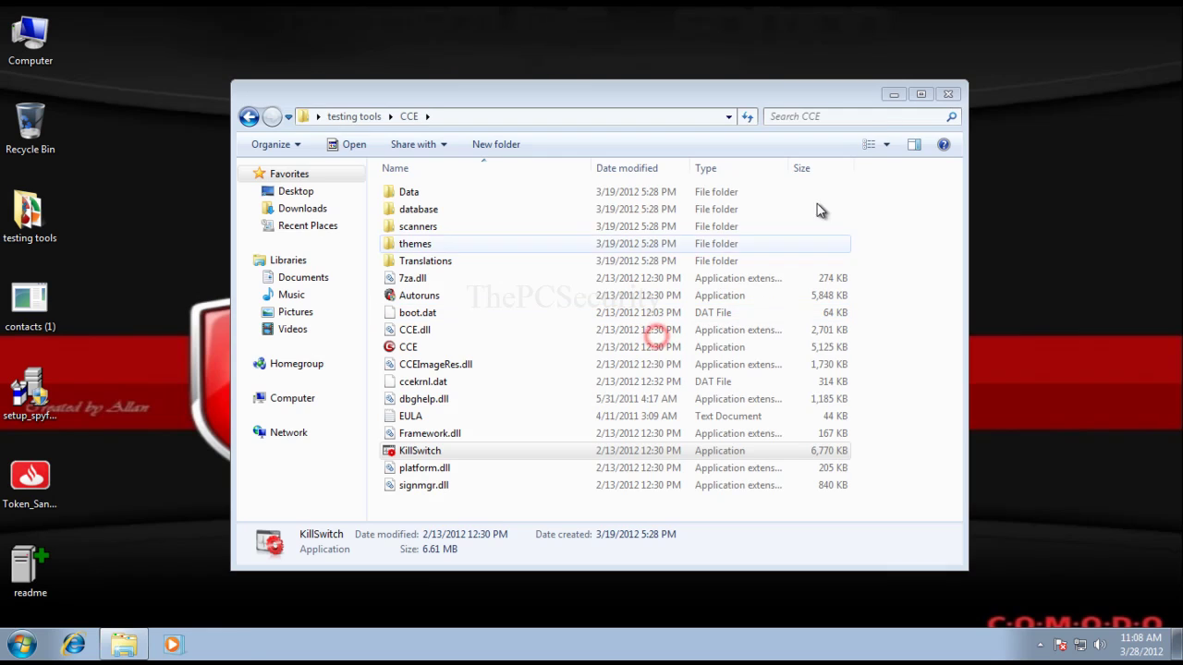
pyautogui.click(946, 96)
pyautogui.click(727, 465)
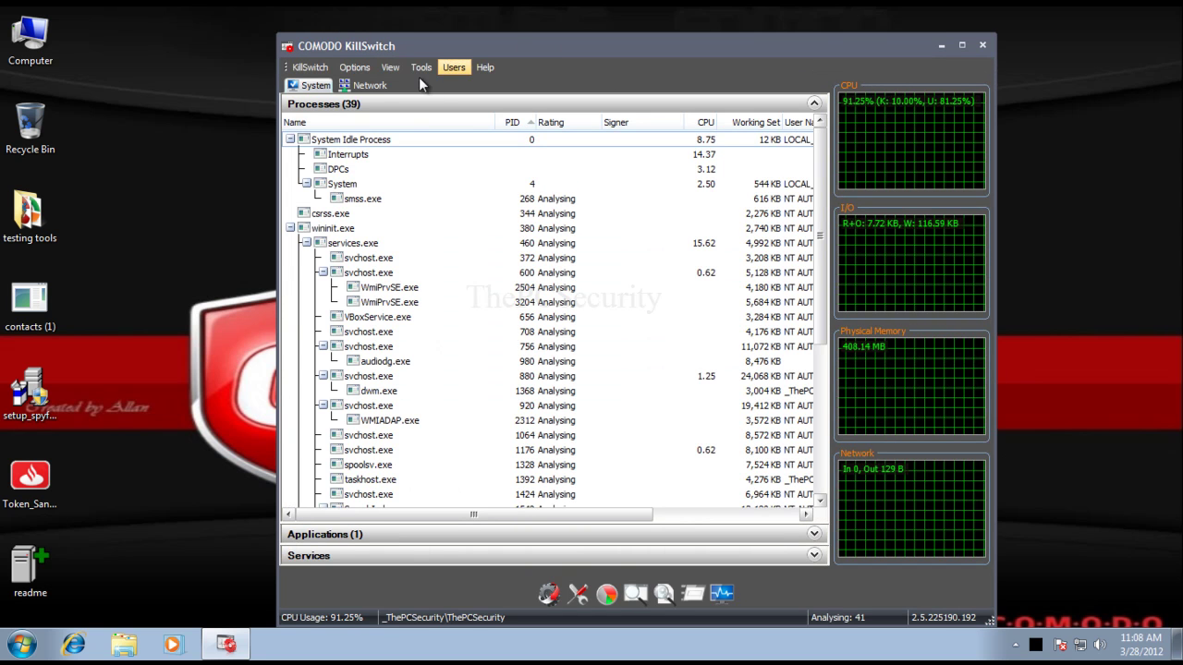
# Examine the ratings and signers of the running processes in KillSwitch
pyautogui.moveTo(523, 44); pyautogui.dragTo(551, 42)
pyautogui.click(460, 257)
pyautogui.scroll(-1, 462, 262)
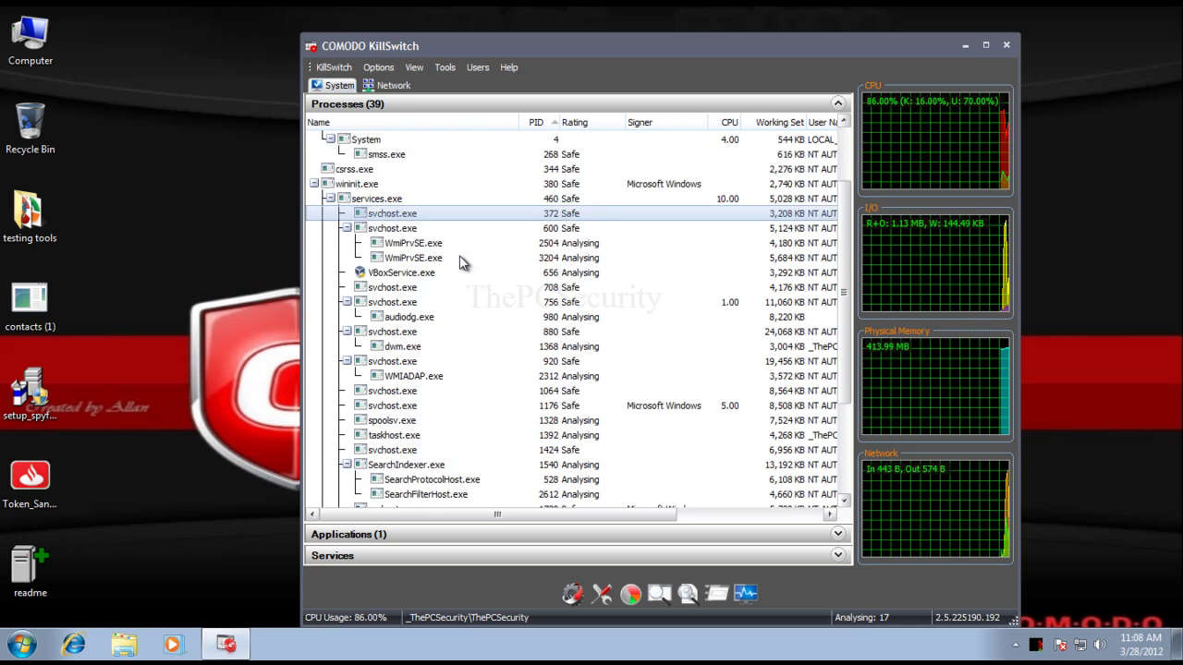
pyautogui.scroll(-4, 462, 263)
pyautogui.scroll(4, 462, 263)
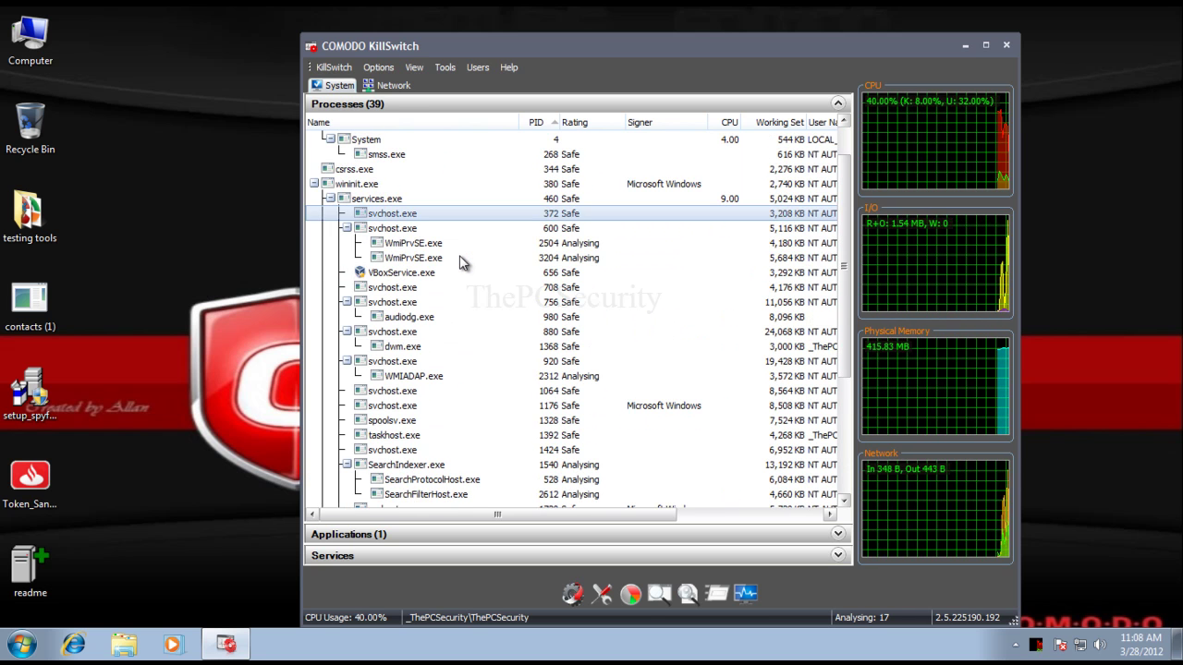
pyautogui.click(453, 259)
pyautogui.scroll(-4, 389, 258)
pyautogui.click(395, 259)
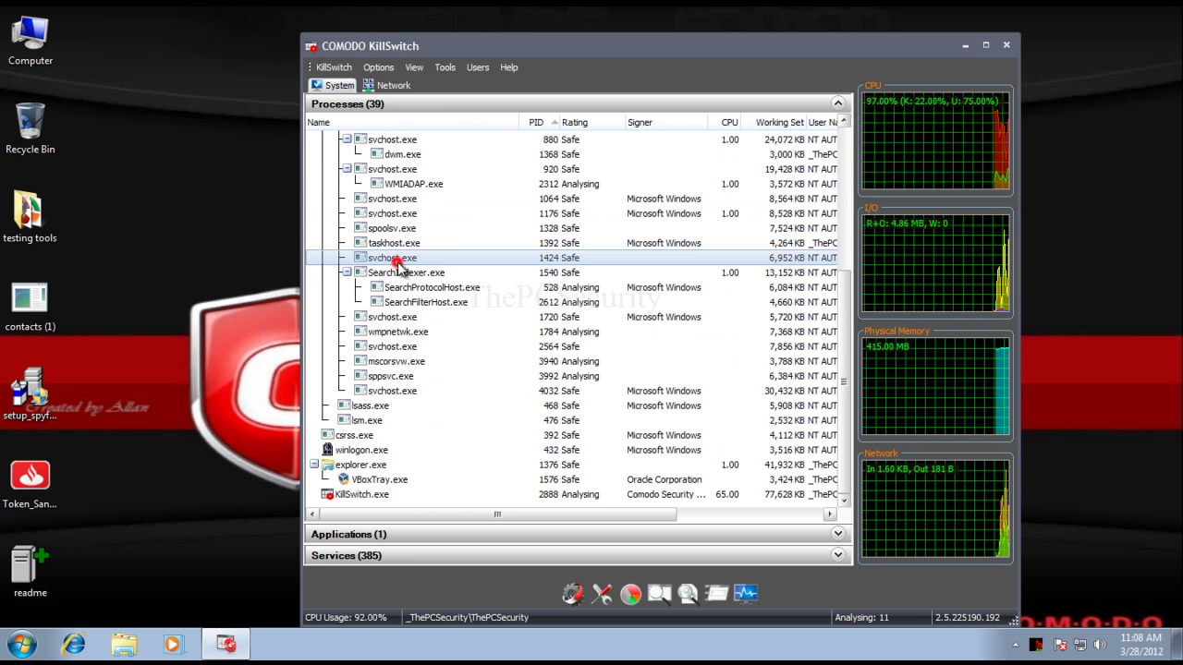
pyautogui.click(403, 391)
pyautogui.click(431, 346)
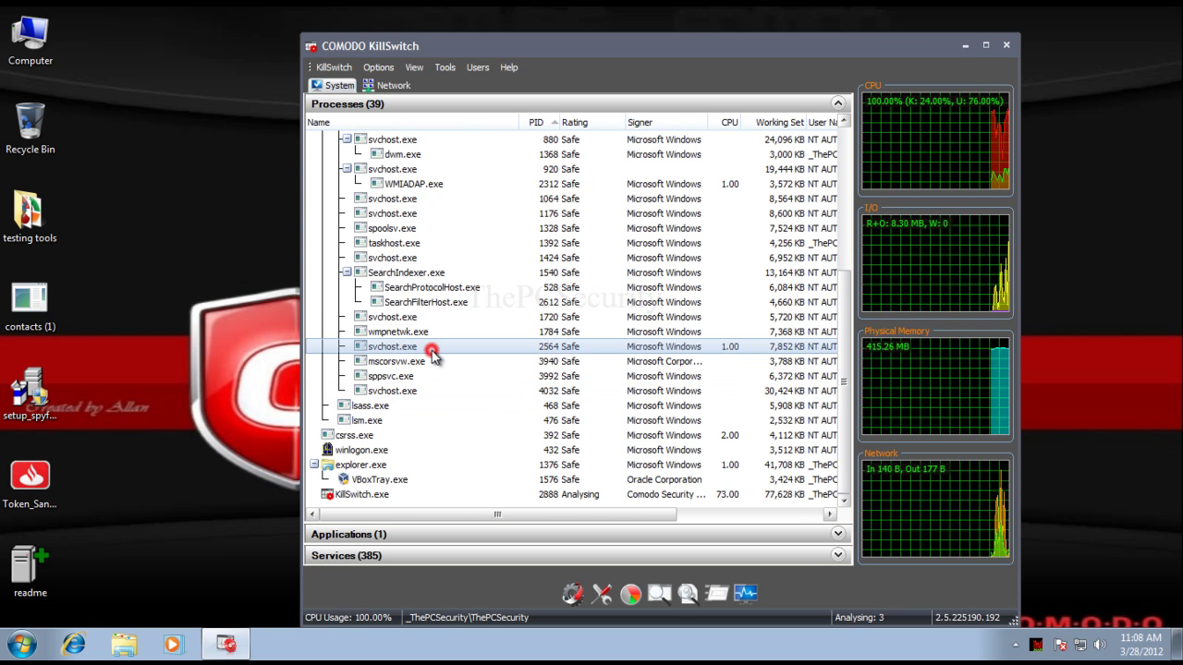
pyautogui.click(452, 317)
pyautogui.click(470, 272)
pyautogui.scroll(2, 471, 272)
pyautogui.scroll(2, 470, 271)
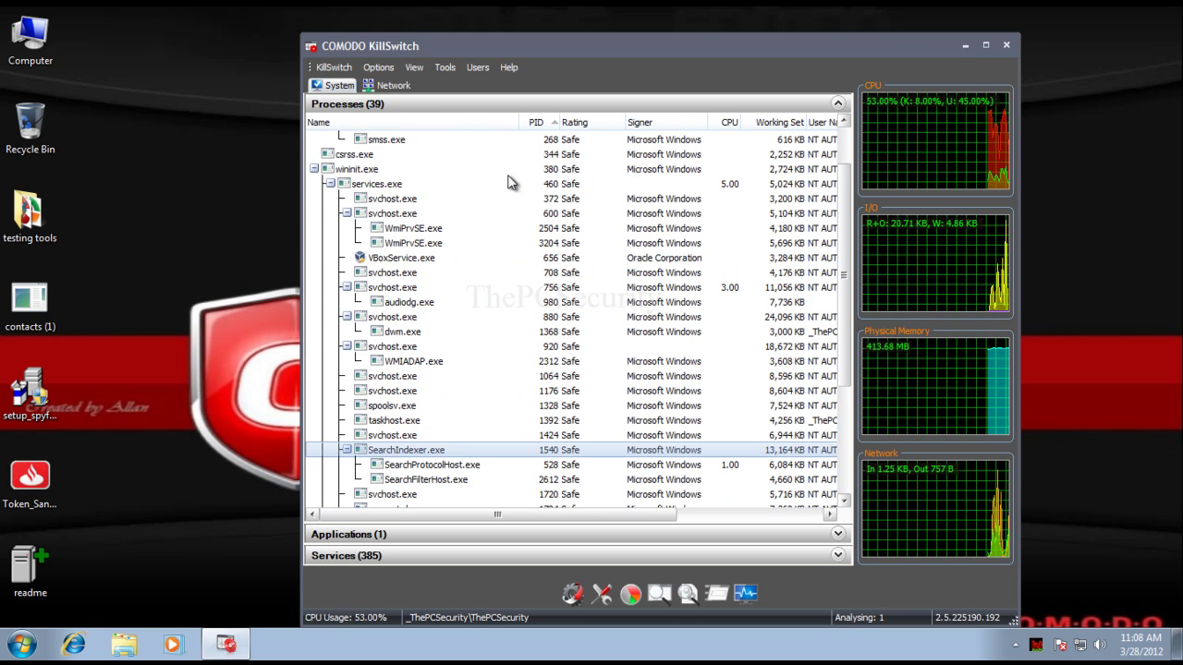
pyautogui.click(507, 196)
# Move the KillSwitch window clear of the desktop icons, review its process list, and run Token_Santander from the desktop
pyautogui.moveTo(501, 53); pyautogui.dragTo(673, 42)
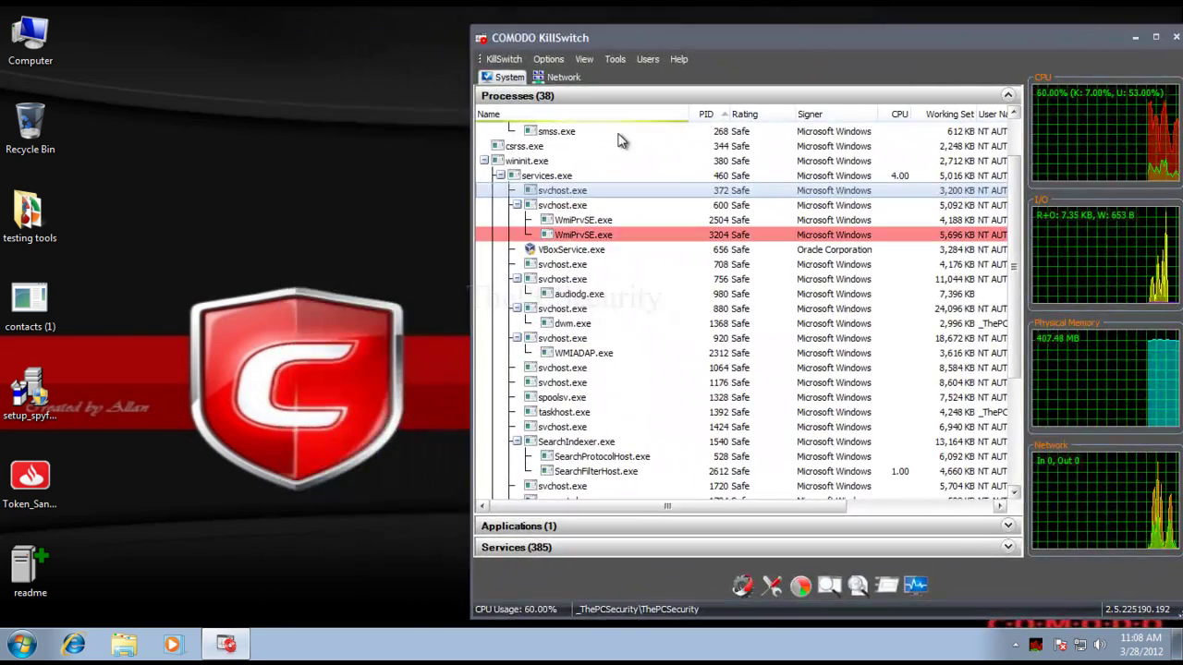
pyautogui.click(567, 177)
pyautogui.click(570, 252)
pyautogui.scroll(-1, 567, 295)
pyautogui.scroll(-3, 570, 296)
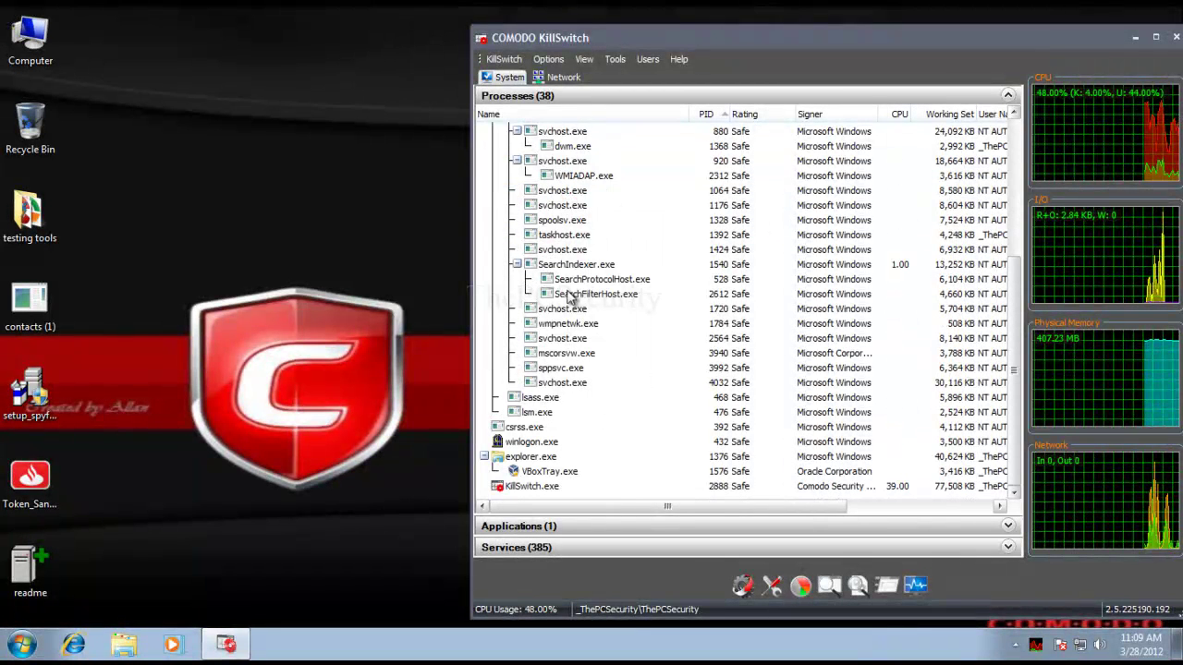
pyautogui.click(567, 294)
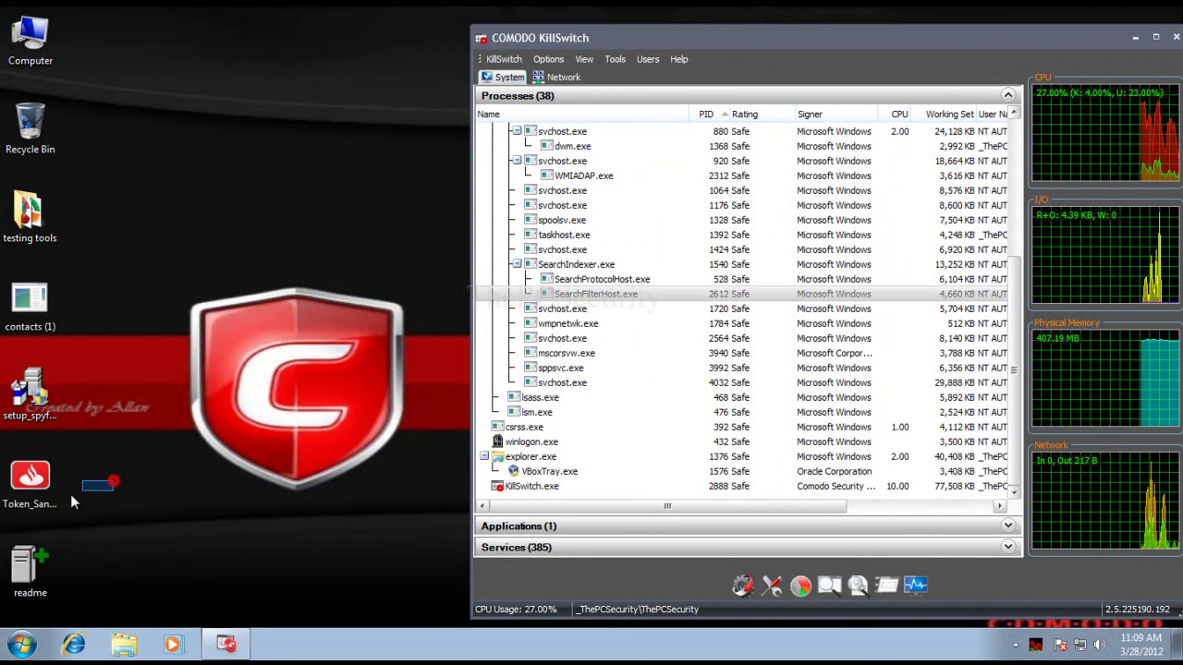
pyautogui.click(37, 496)
pyautogui.doubleClick(32, 497)
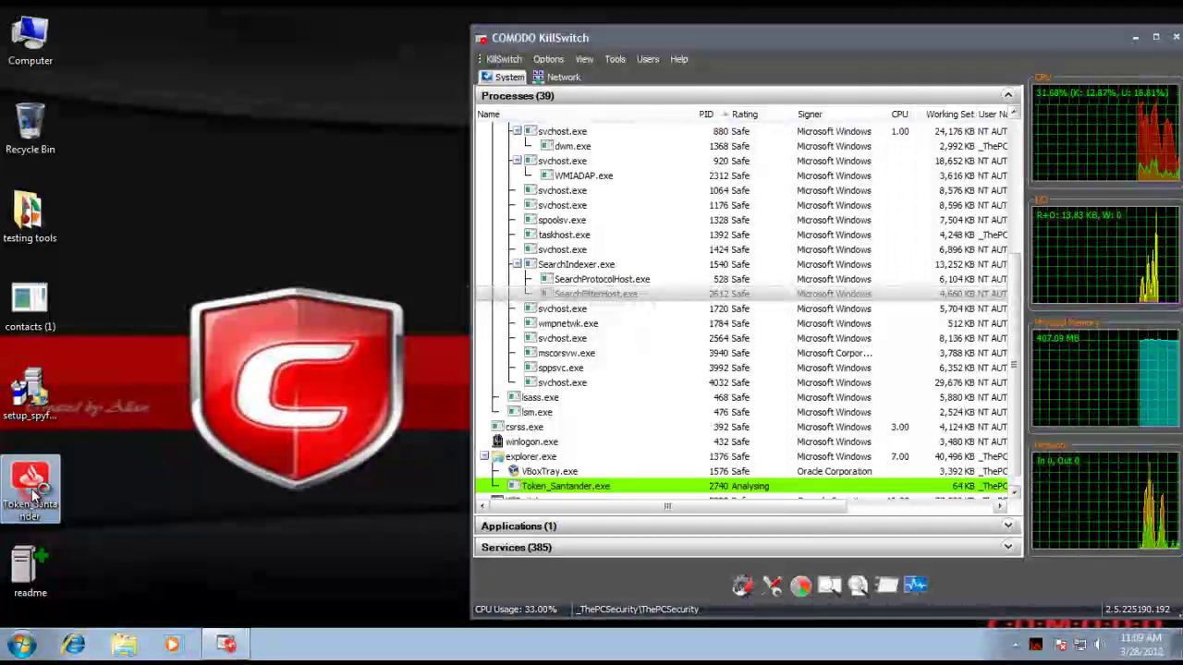
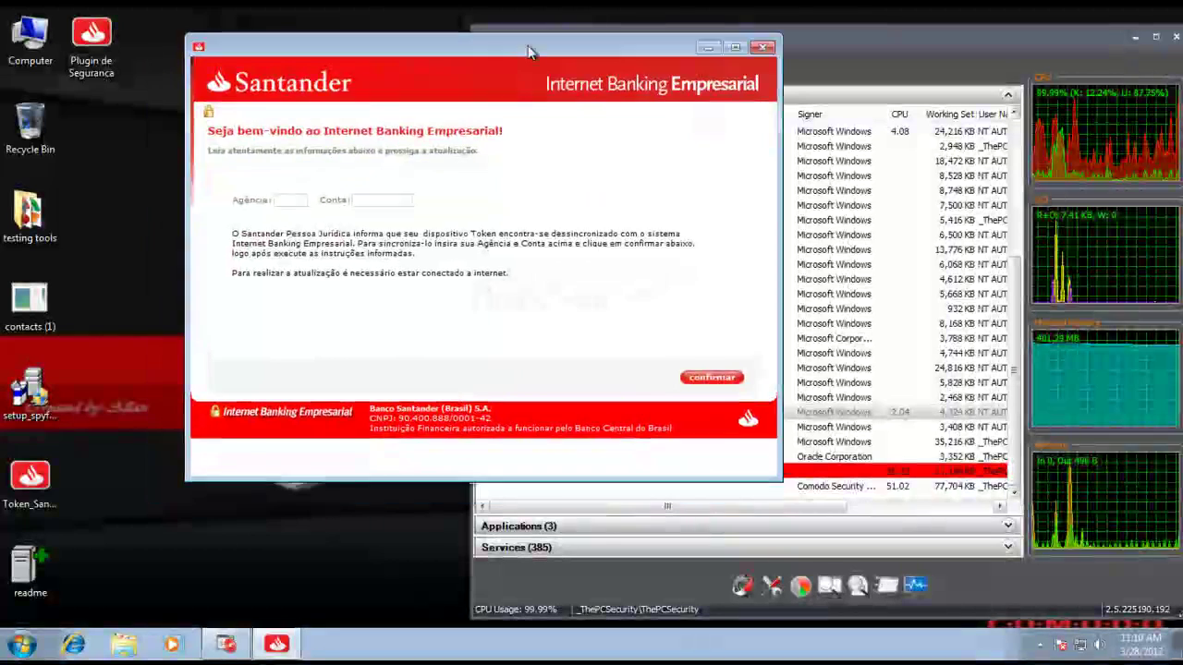
# Check the rating of the Plugin de Seguranca.exe process in KillSwitch and bring the Santander banking window back to the front
pyautogui.moveTo(529, 51); pyautogui.dragTo(504, 51)
pyautogui.click(817, 61)
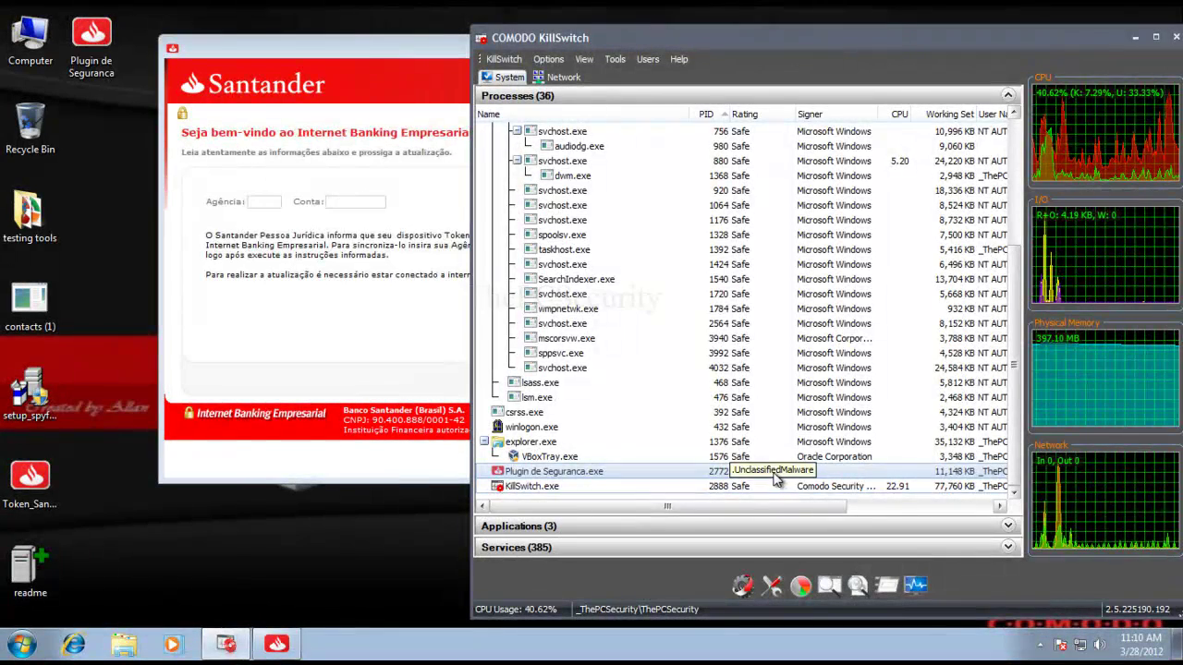
pyautogui.moveTo(601, 508); pyautogui.dragTo(562, 525)
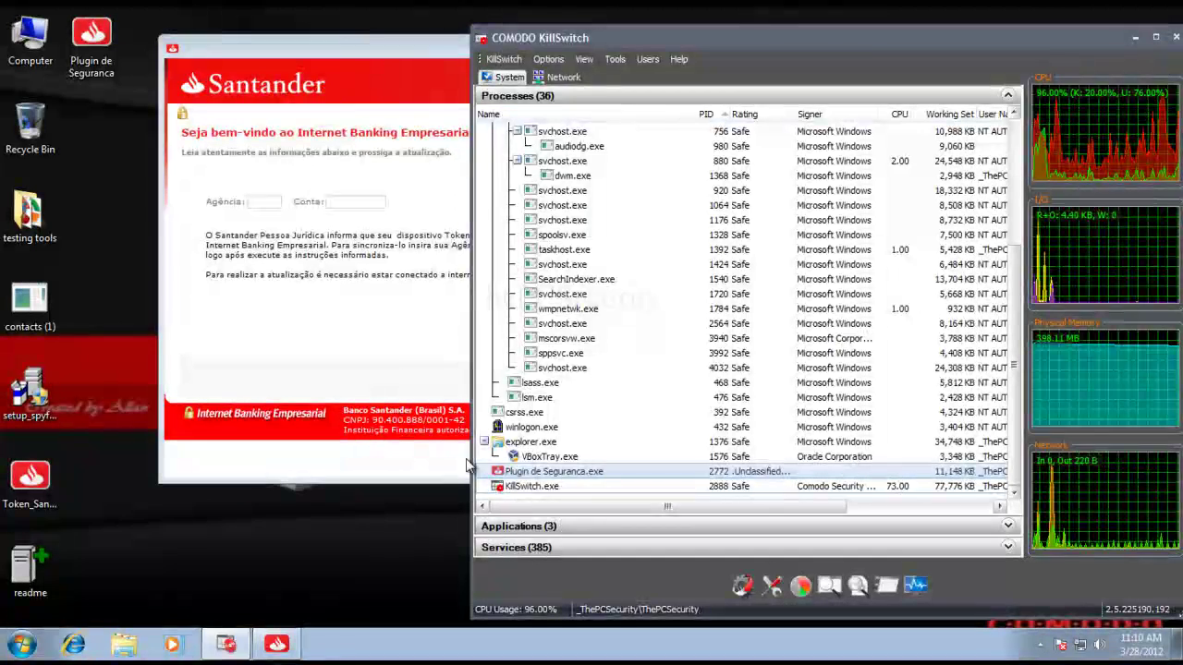
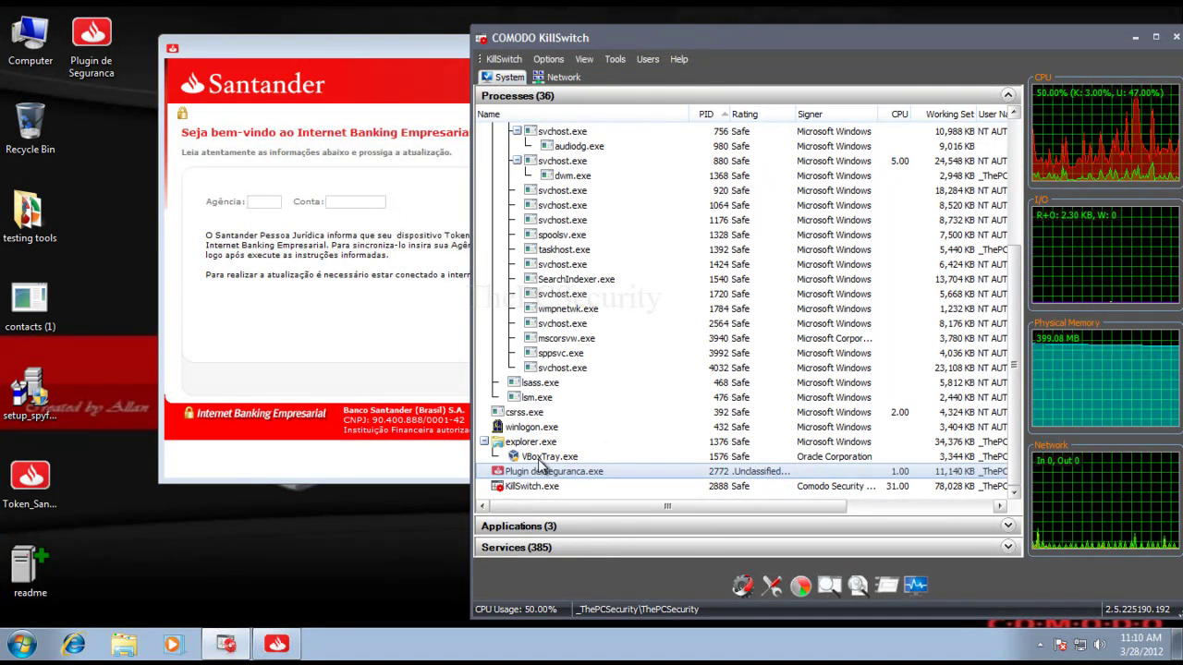
pyautogui.click(331, 55)
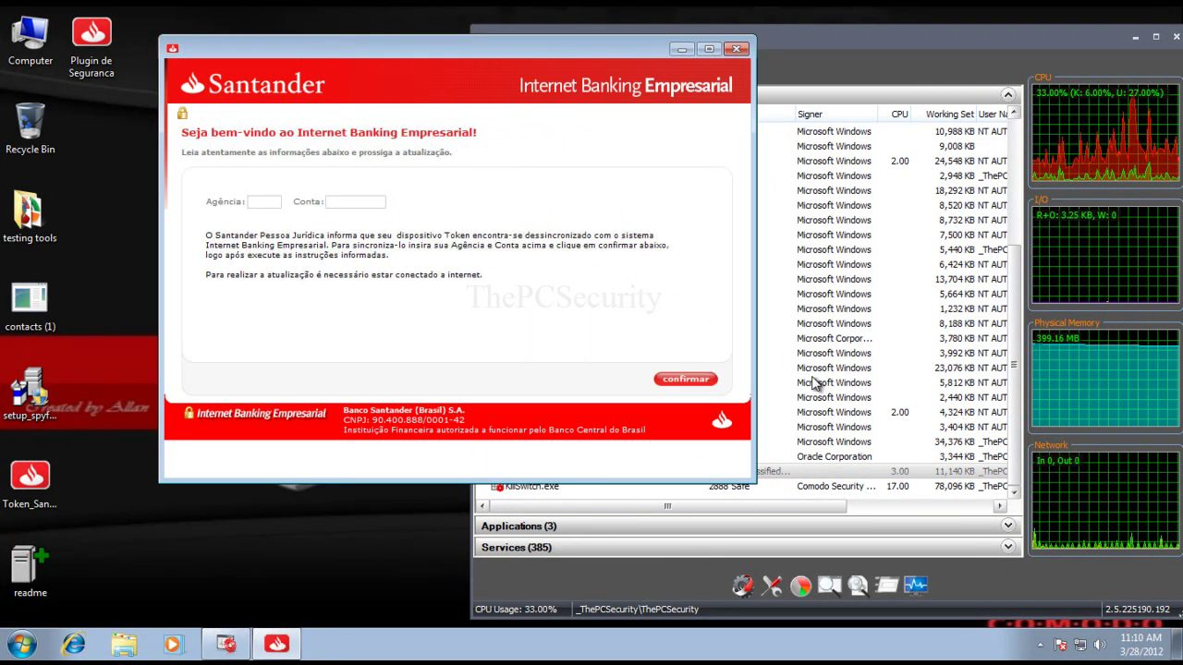
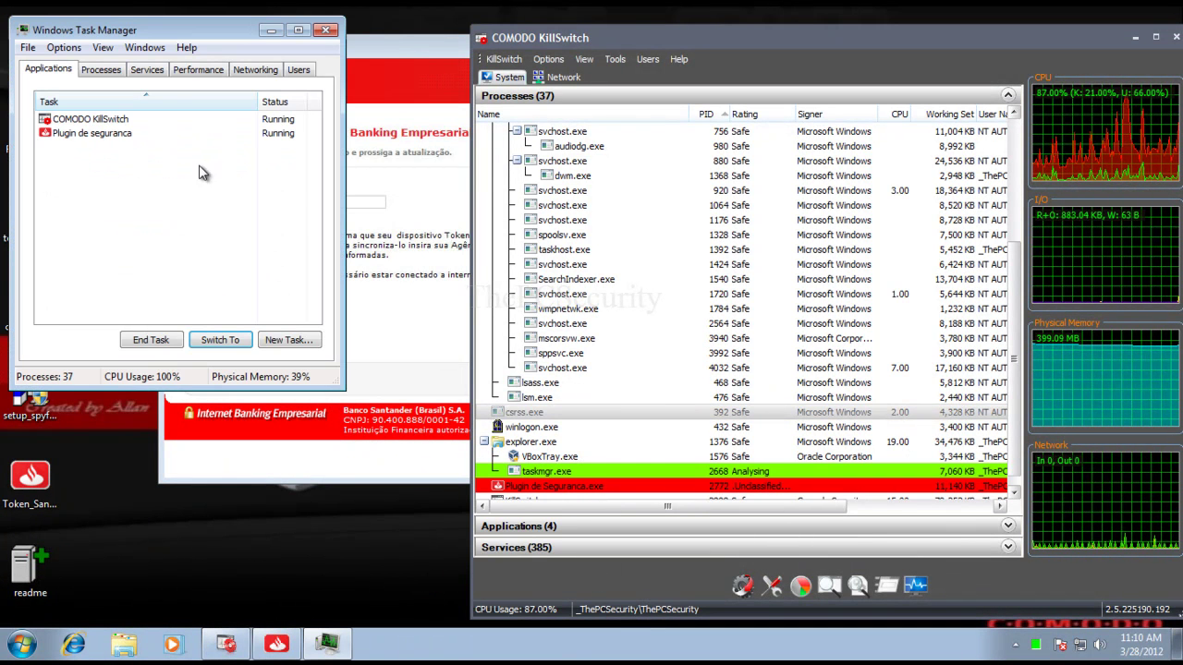
# End the Plugin de Seguranca.exe process in Task Manager, widening the Image Name column to read its full name, and close Task Manager
pyautogui.click(104, 71)
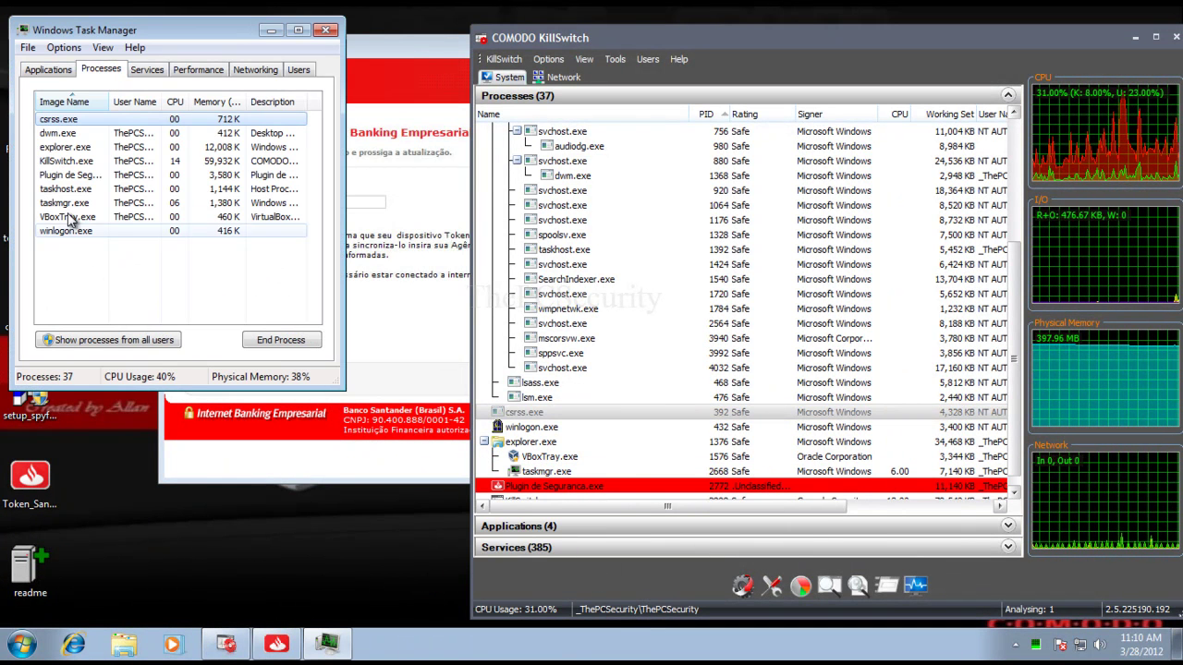
pyautogui.click(98, 176)
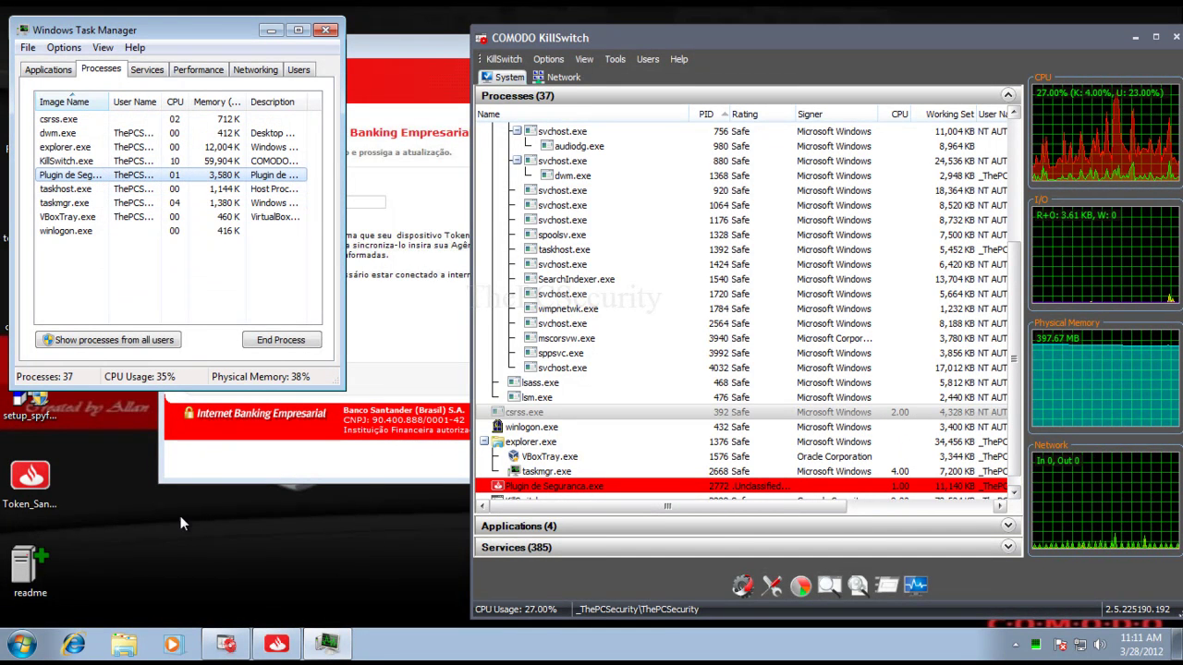
pyautogui.moveTo(110, 34); pyautogui.dragTo(313, 60)
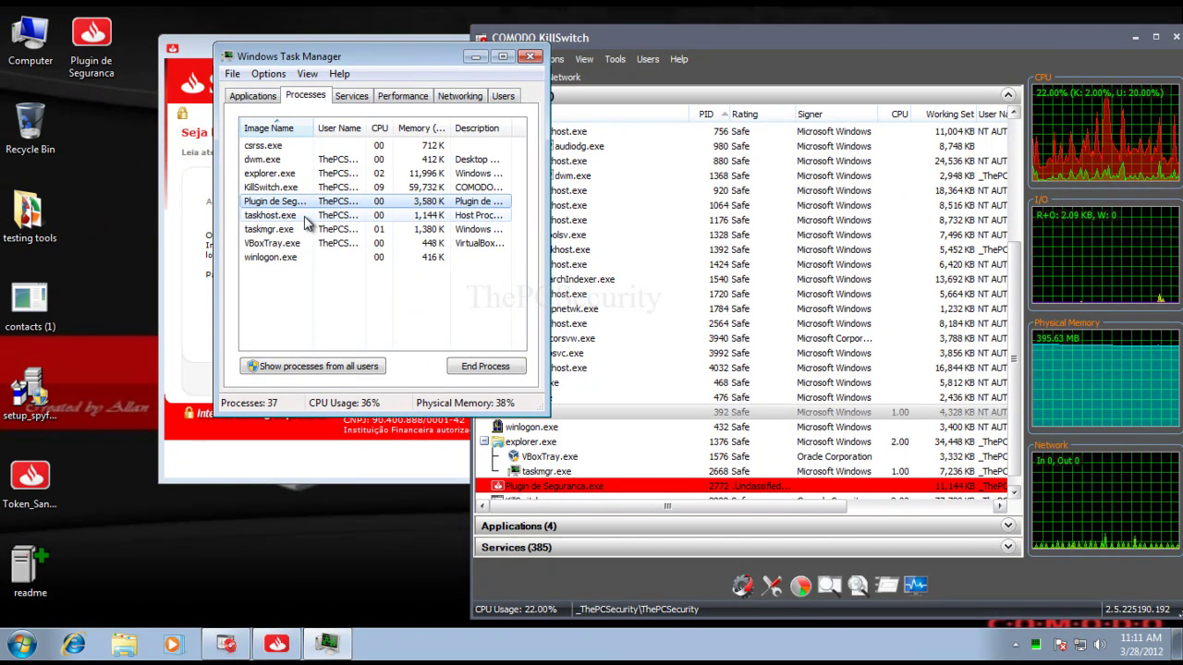
pyautogui.moveTo(315, 127); pyautogui.dragTo(423, 128)
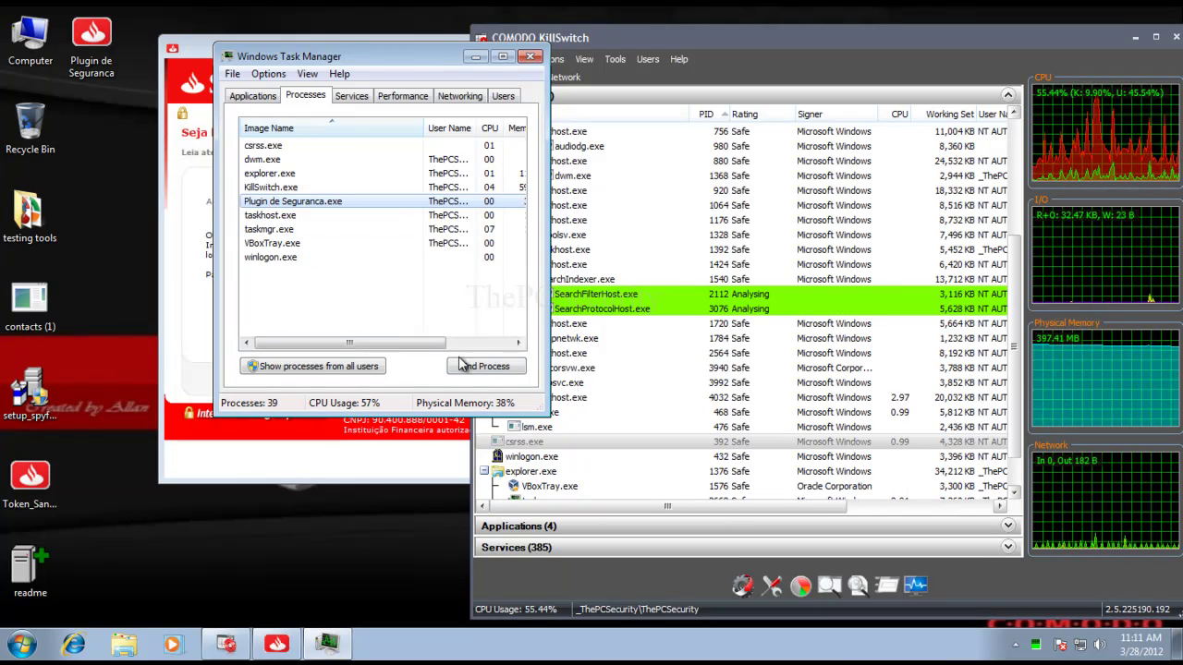
pyautogui.click(487, 367)
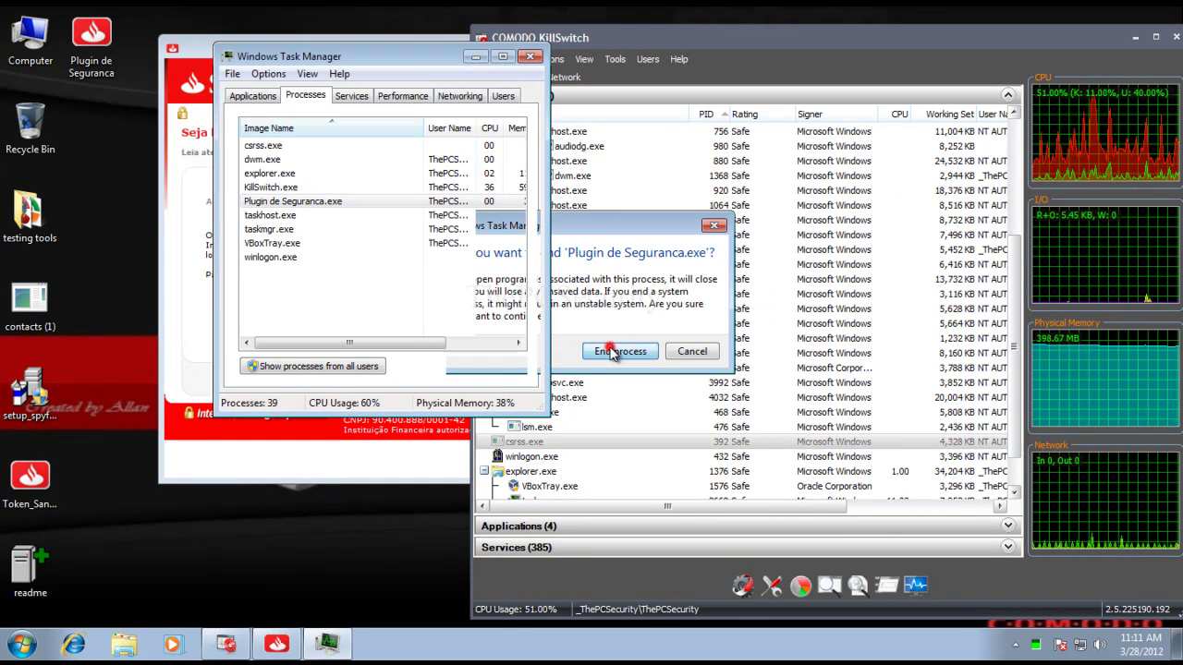
pyautogui.click(617, 350)
pyautogui.click(529, 57)
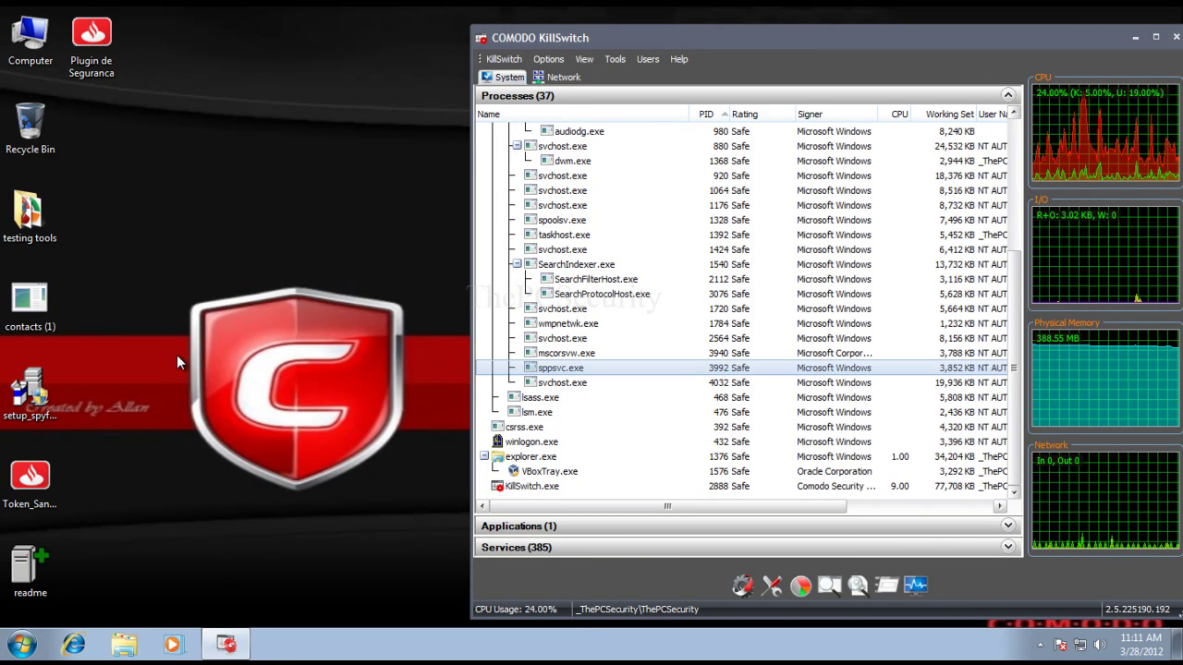
# Refresh the desktop and recheck the running processes in KillSwitch for leftover malware
pyautogui.rightClick(377, 213)
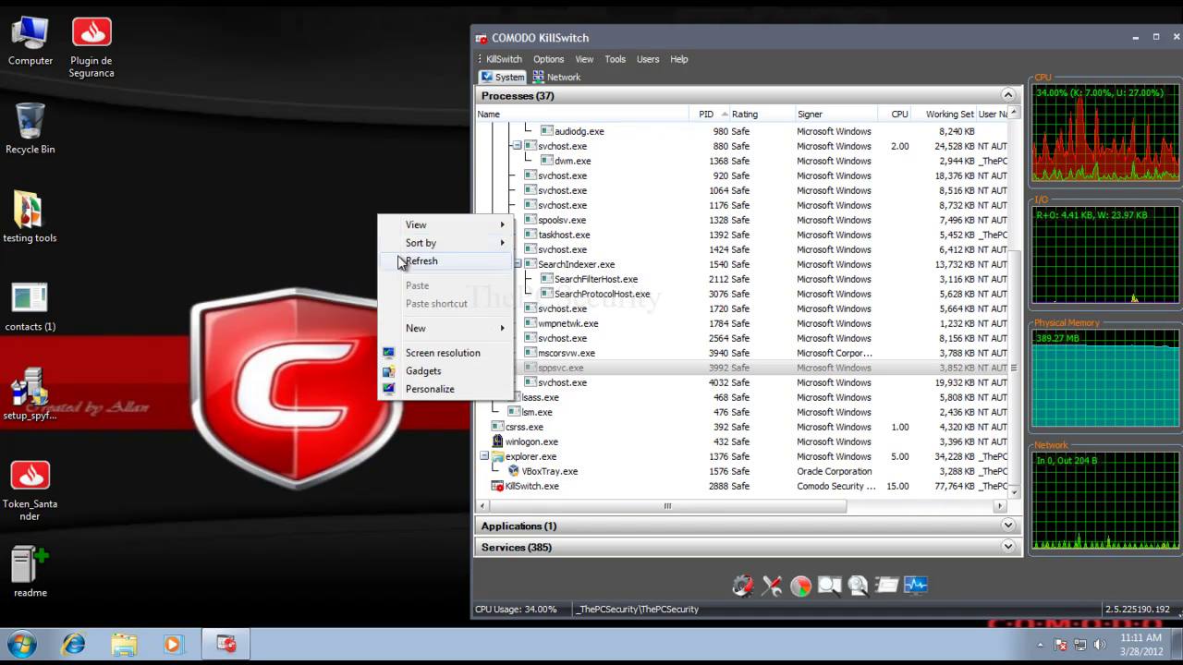
pyautogui.click(399, 259)
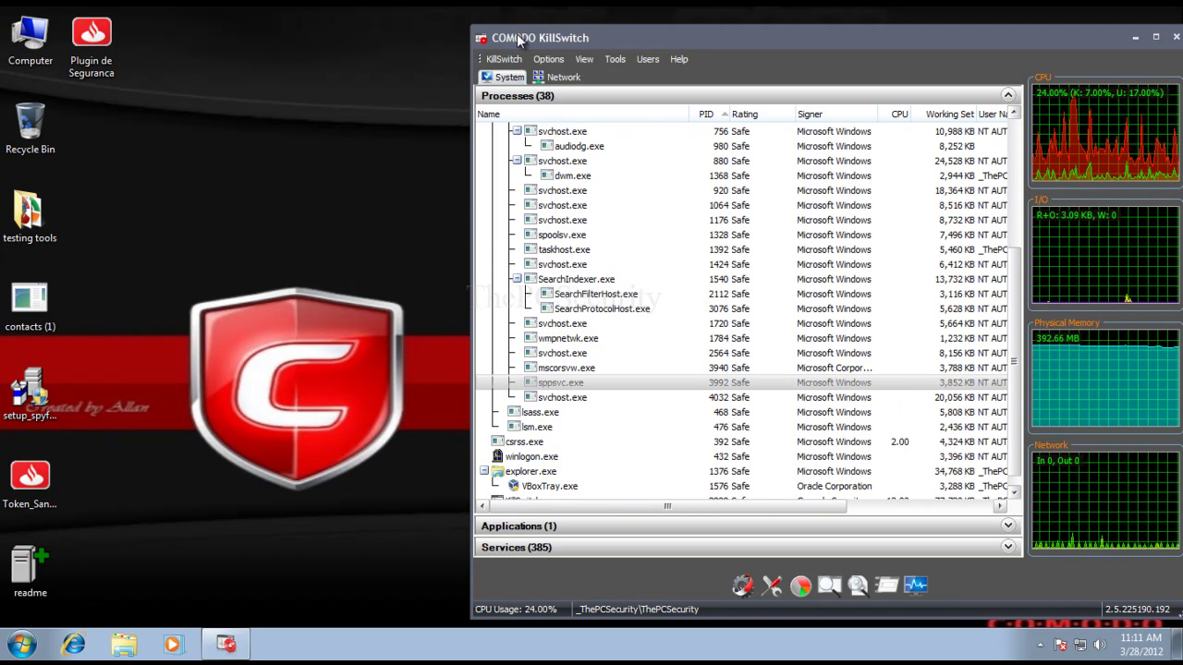
pyautogui.moveTo(522, 41); pyautogui.dragTo(390, 23)
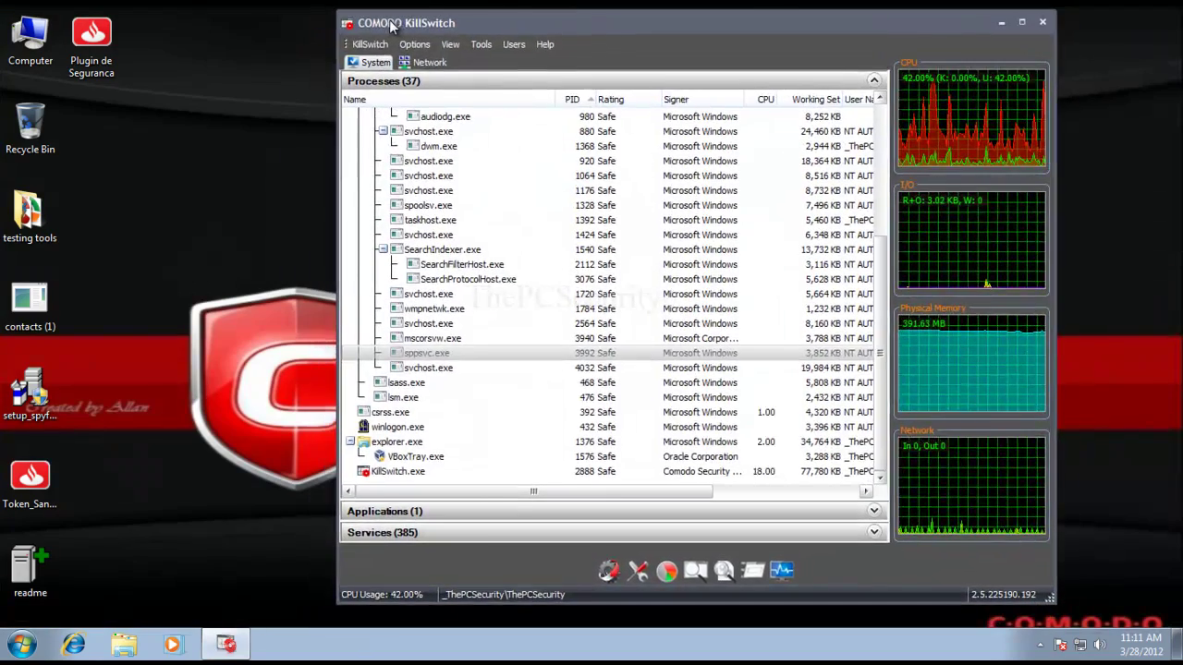
pyautogui.click(459, 199)
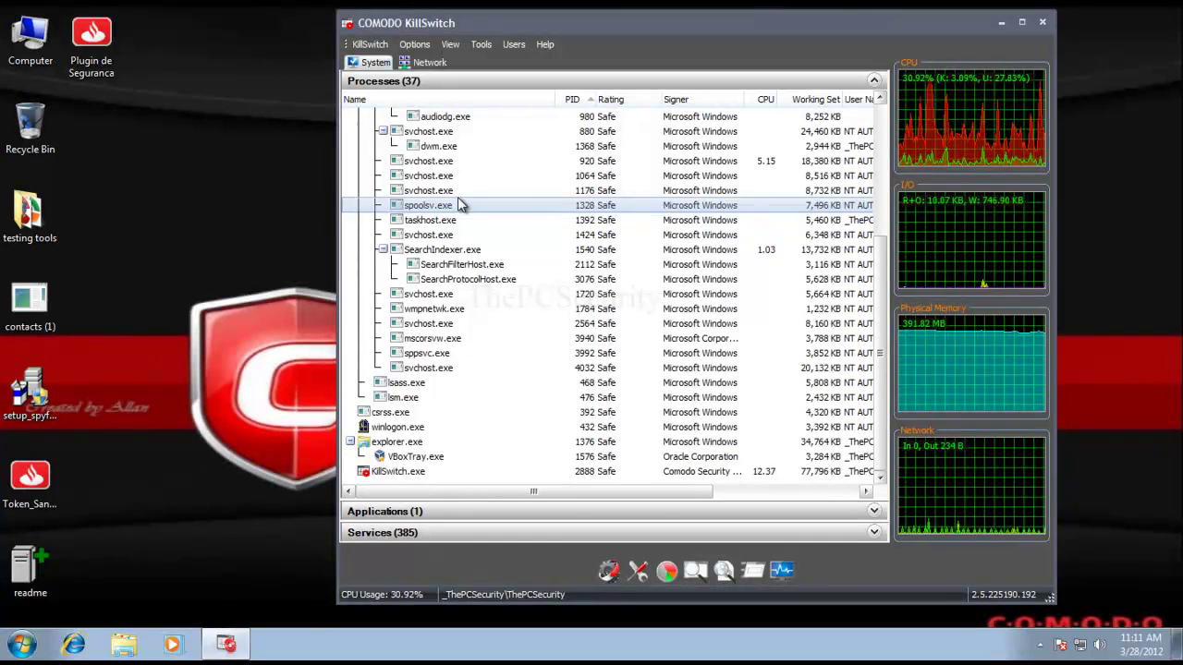
pyautogui.scroll(3, 459, 202)
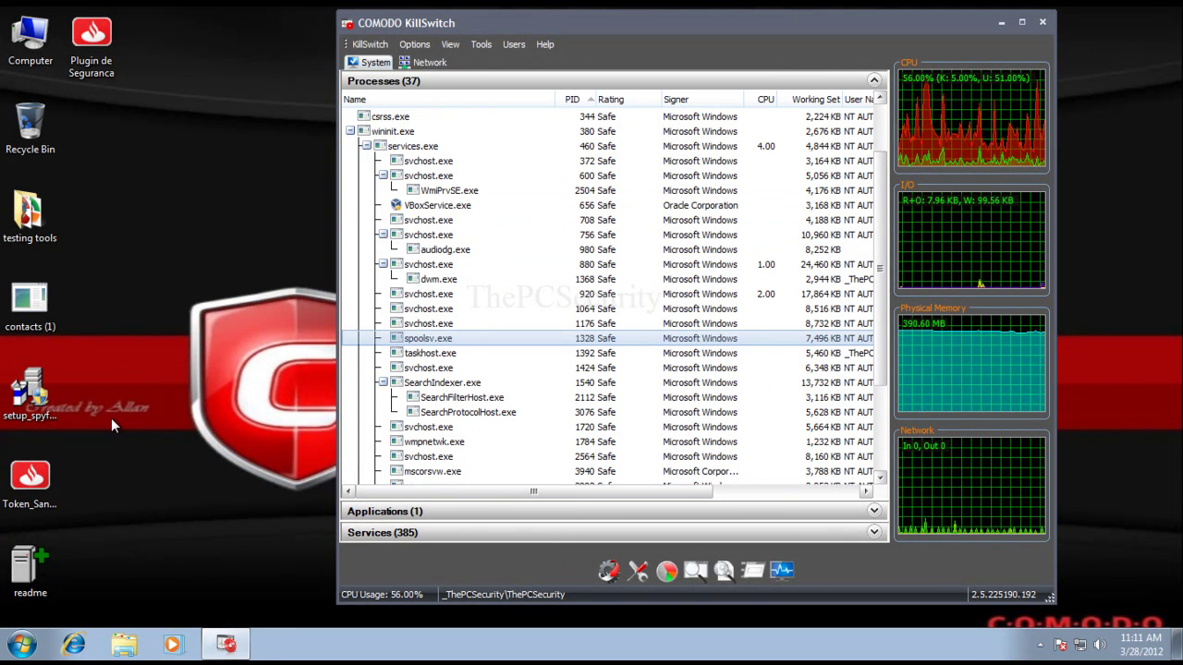
# Run setup_spyfree_love04 from the desktop and allow it to make changes to the computer
pyautogui.click(40, 395)
pyautogui.doubleClick(40, 399)
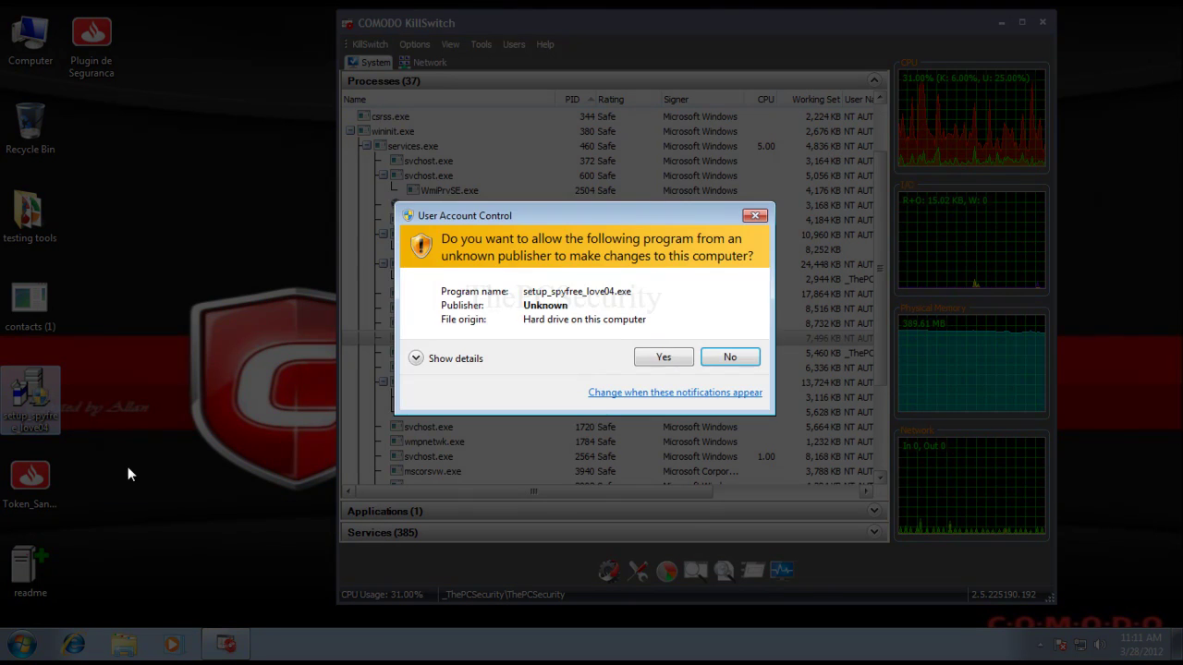
pyautogui.click(654, 361)
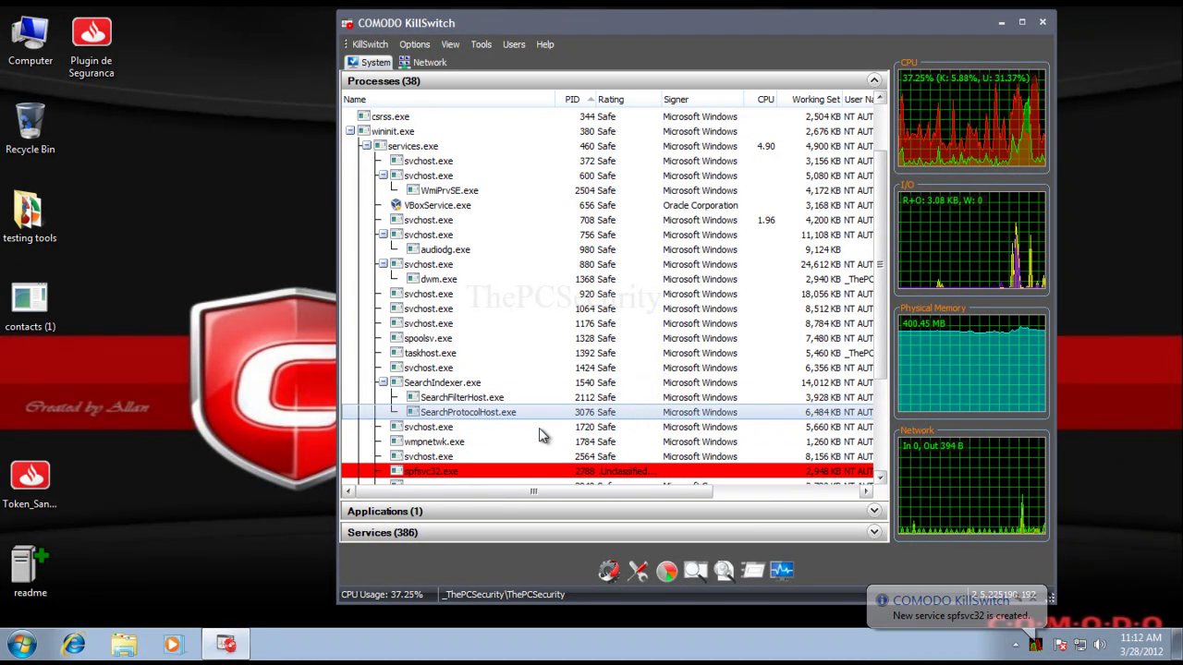
# Examine the spfsvc32.exe process and the processes around it in KillSwitch, comparing their ratings and signers
pyautogui.click(524, 393)
pyautogui.scroll(-3, 525, 429)
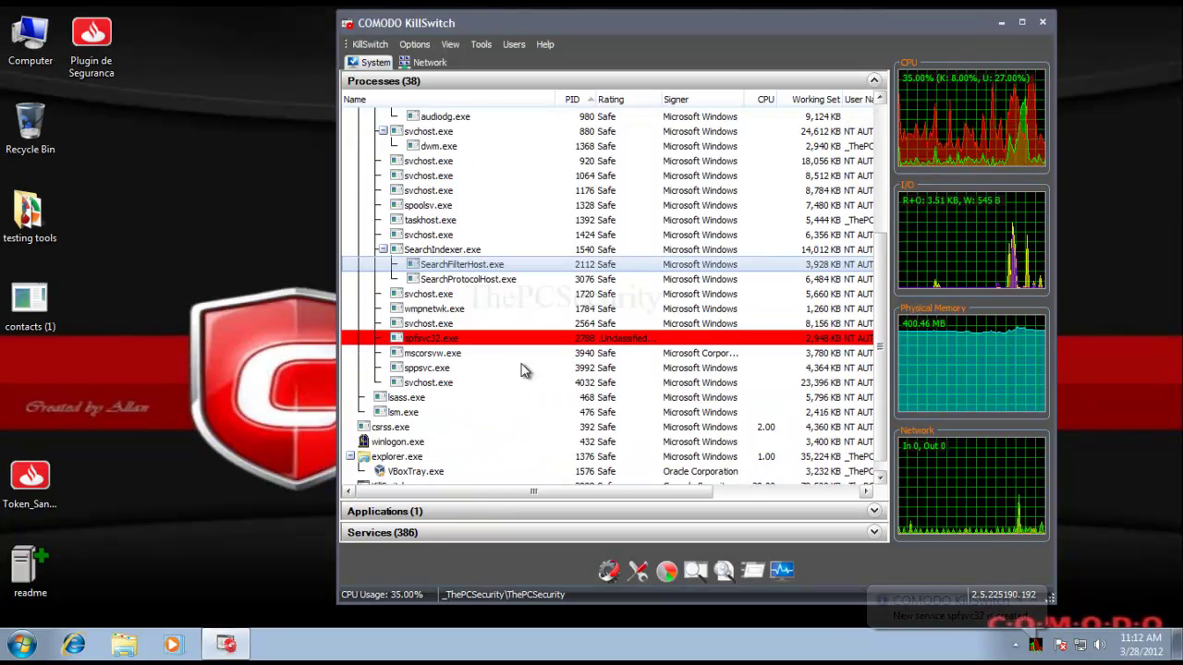
pyautogui.click(495, 340)
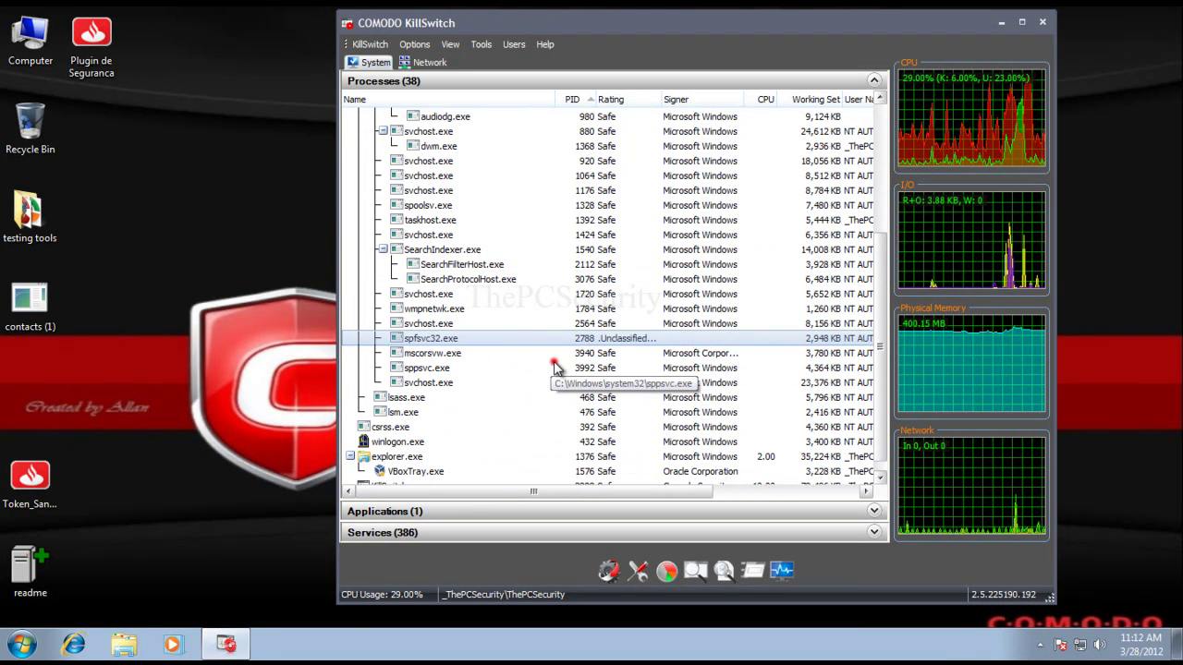
pyautogui.click(552, 365)
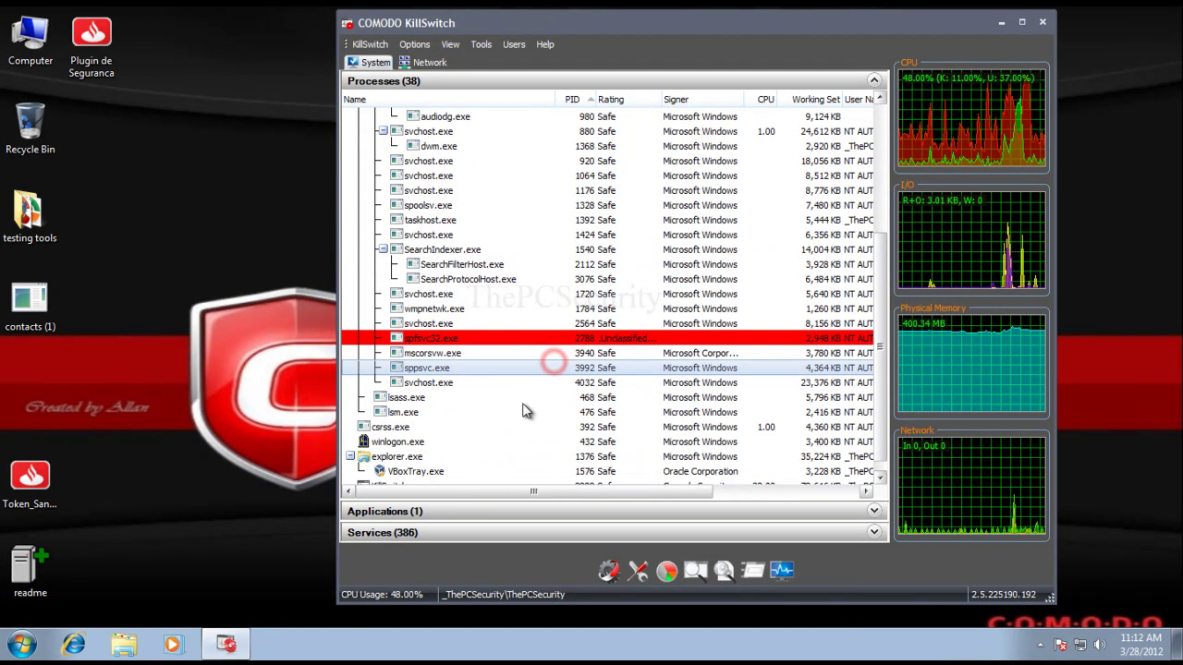
pyautogui.click(441, 355)
pyautogui.click(468, 339)
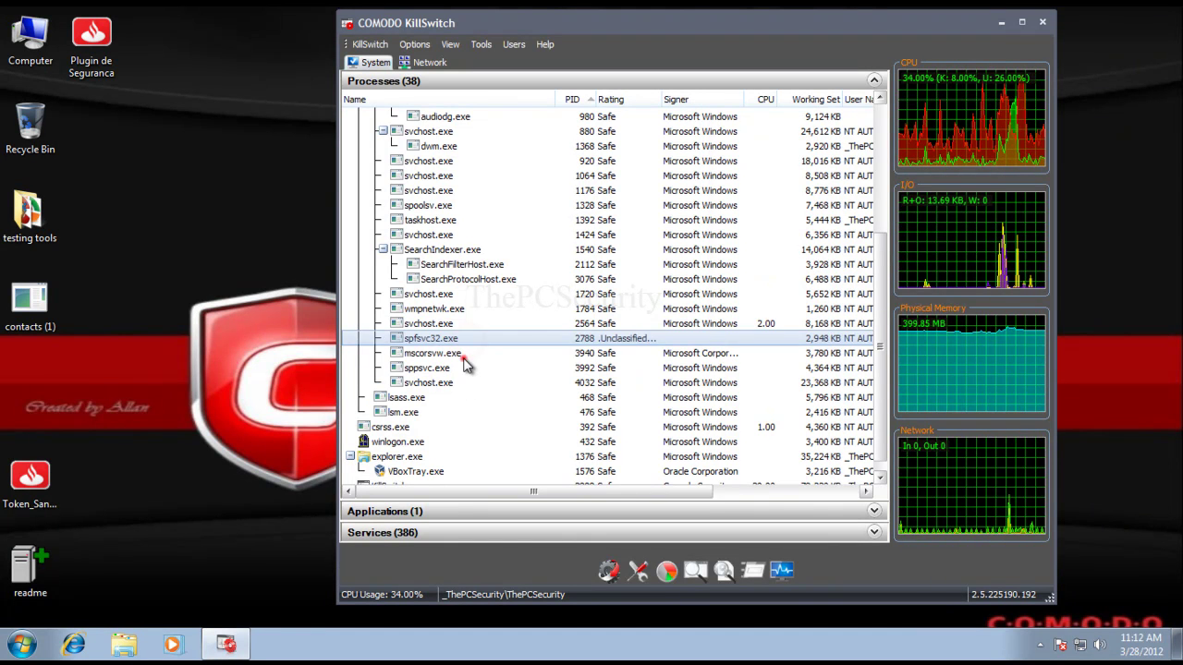
pyautogui.click(462, 360)
pyautogui.click(471, 333)
pyautogui.click(506, 395)
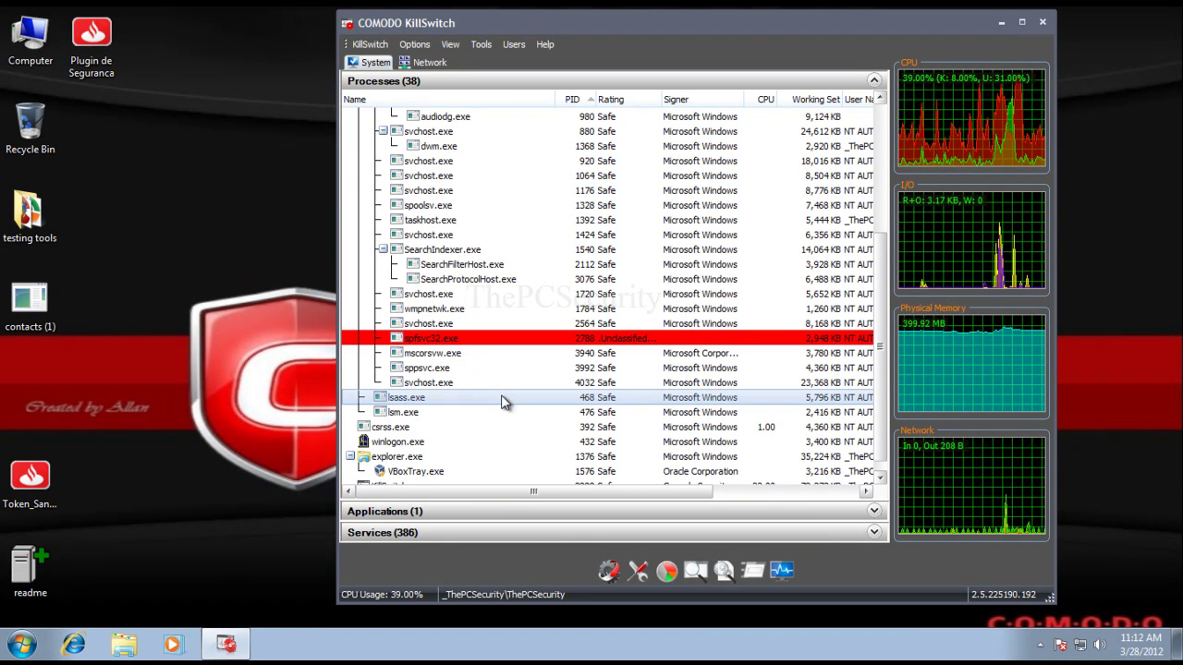
pyautogui.click(476, 353)
pyautogui.click(536, 368)
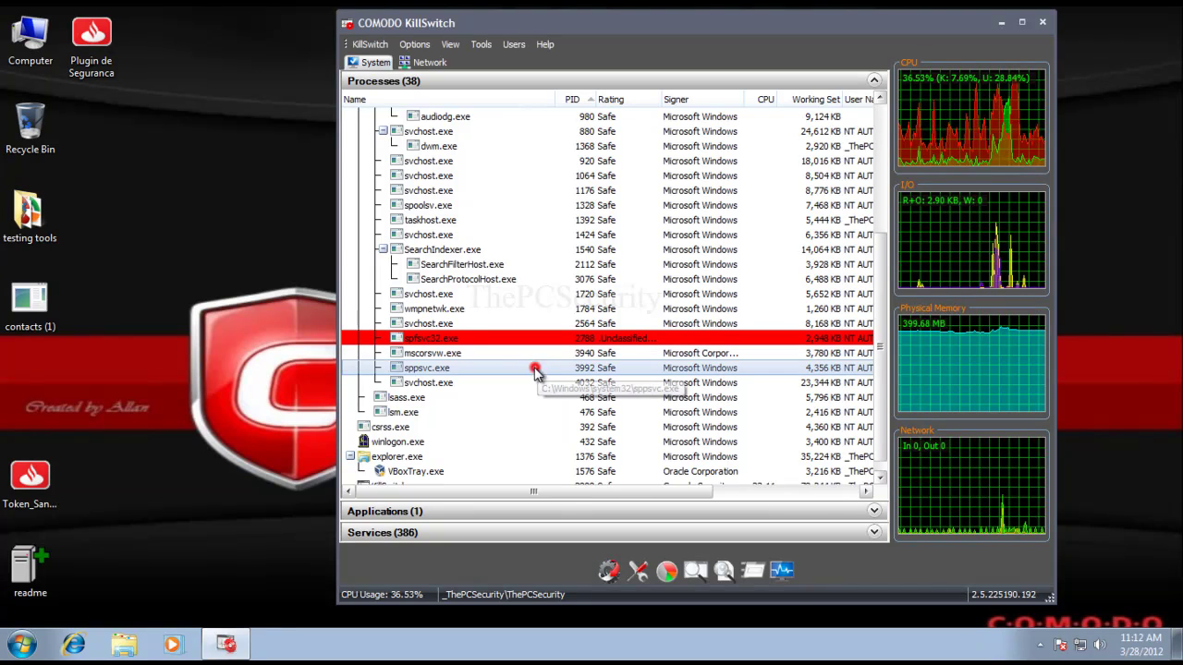
pyautogui.click(544, 355)
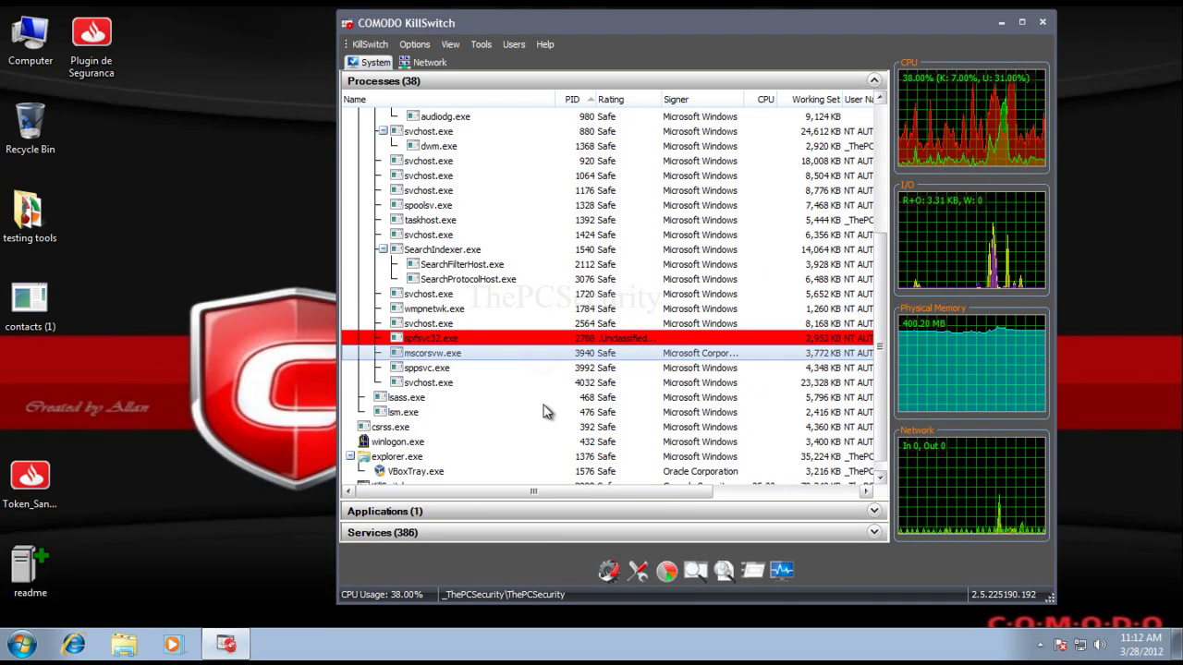
pyautogui.click(545, 411)
pyautogui.click(529, 438)
pyautogui.click(516, 351)
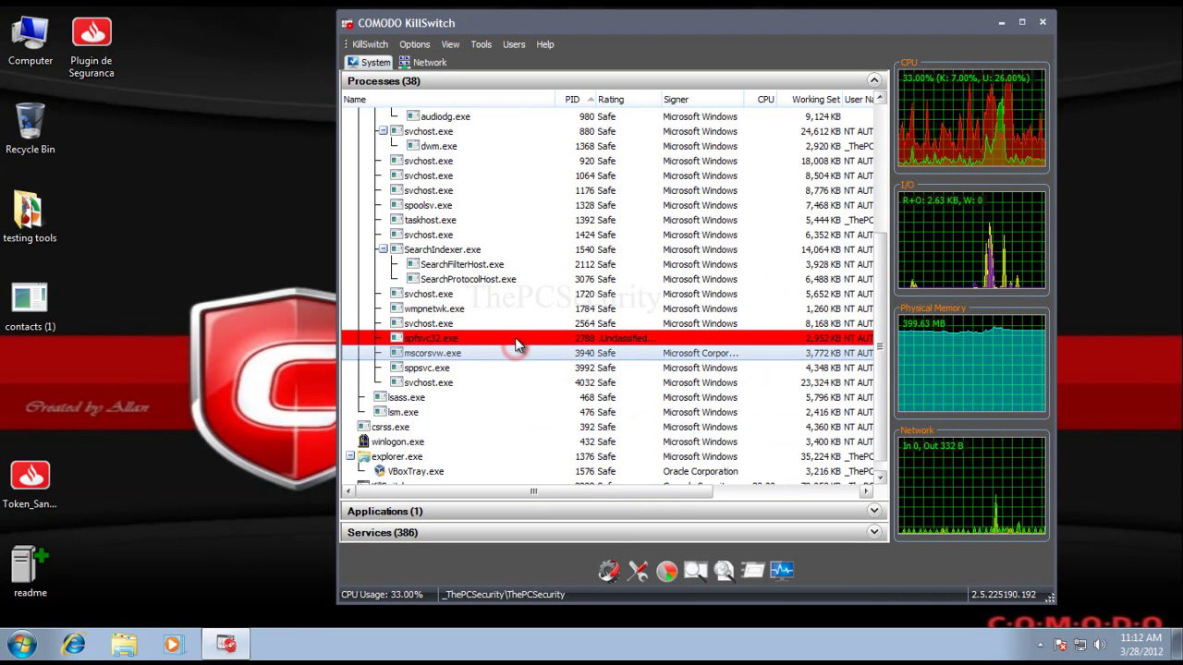
pyautogui.click(580, 409)
pyautogui.click(562, 353)
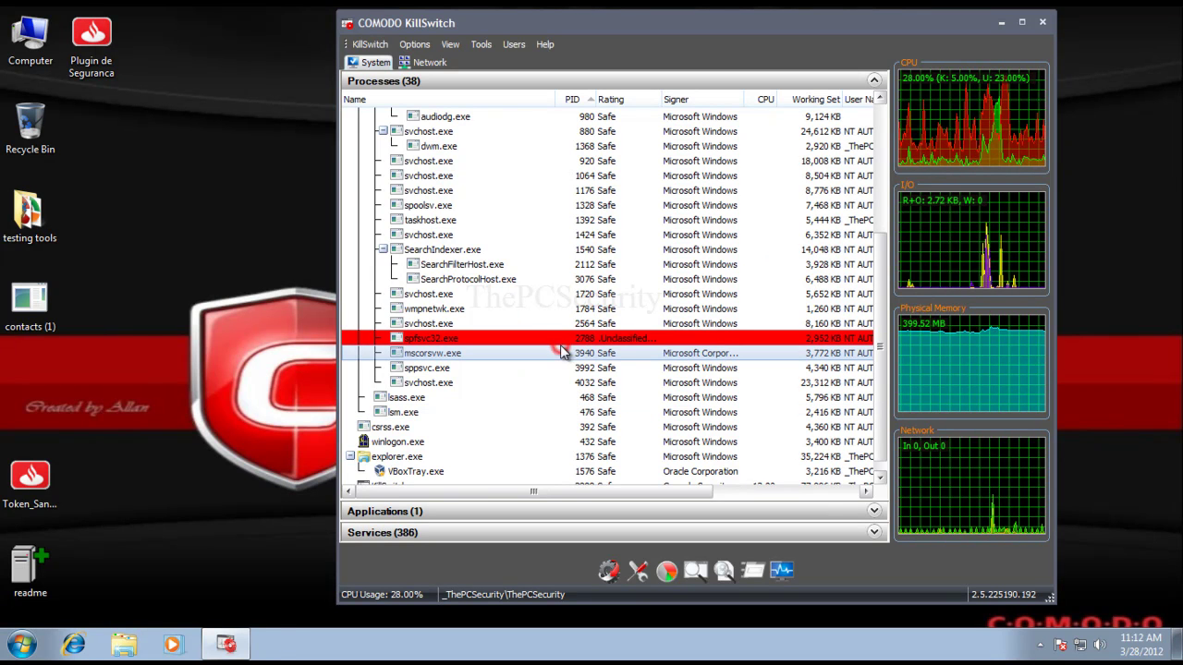
pyautogui.click(546, 338)
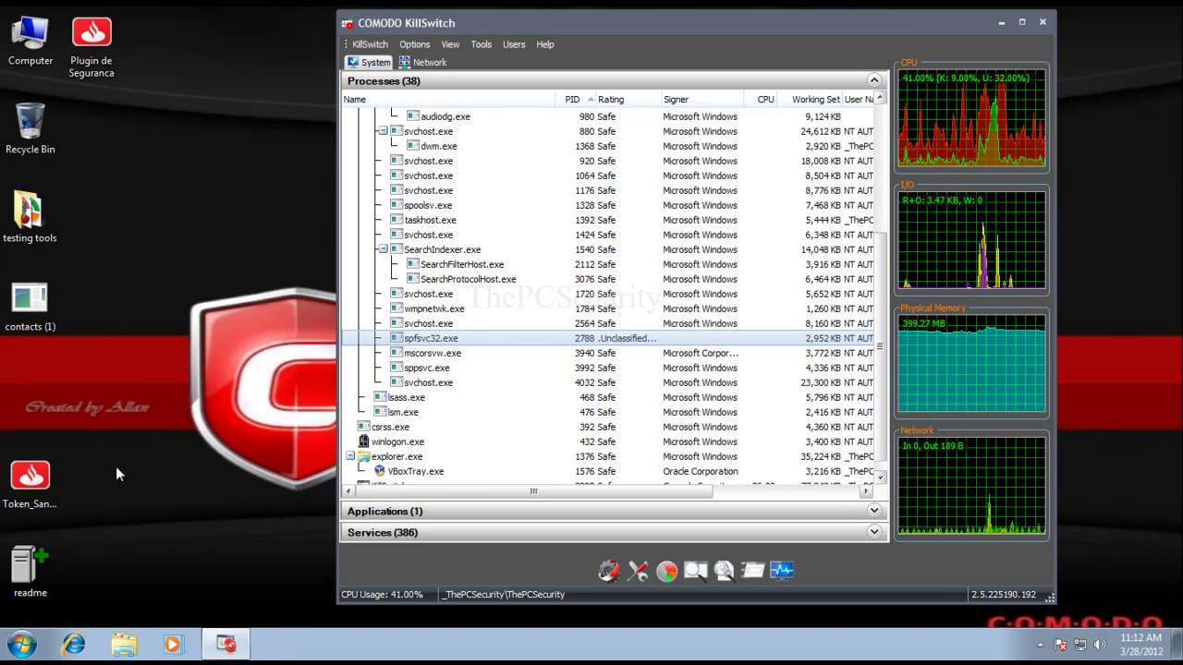
# Move the Token_Santander and readme icons up together into the empty desktop slot below contacts (1)
pyautogui.moveTo(115, 430); pyautogui.dragTo(2, 598)
pyautogui.moveTo(41, 477); pyautogui.dragTo(42, 390)
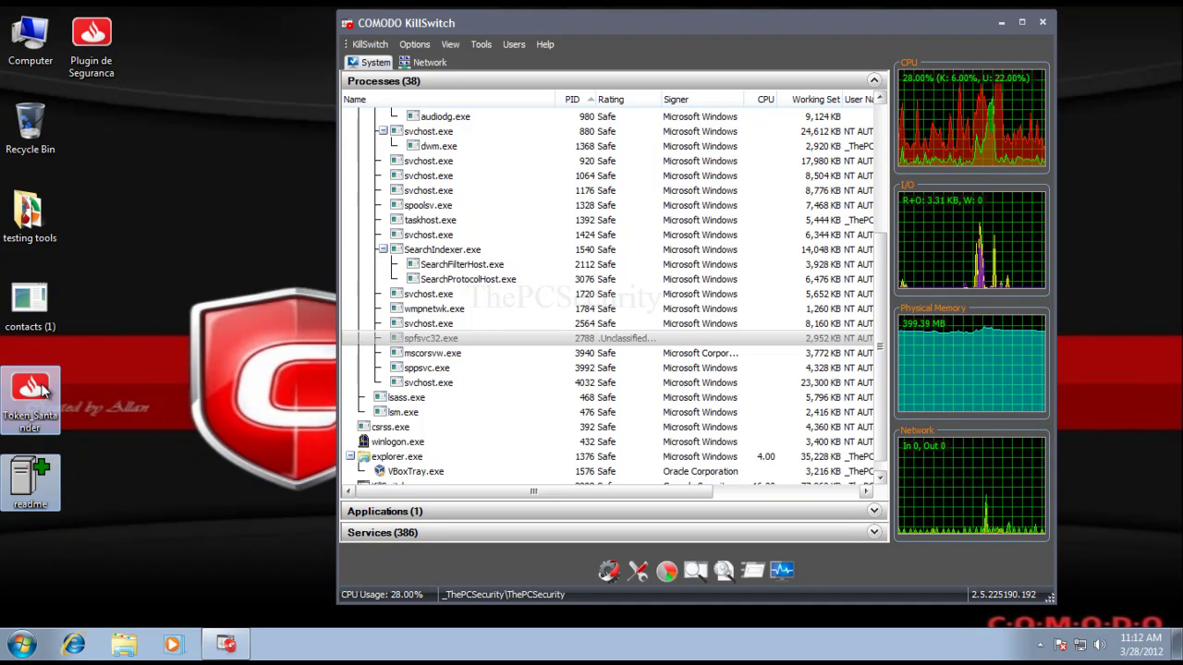
pyautogui.click(97, 374)
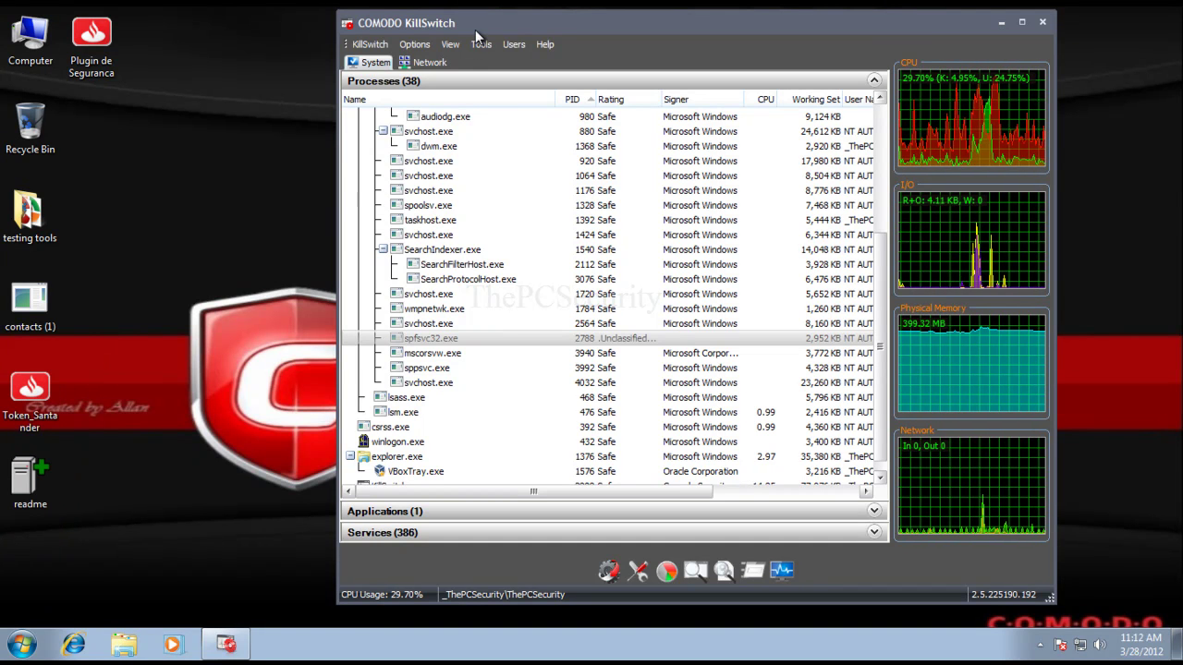
# Minimize KillSwitch, restore it from the notification area, and refresh the desktop
pyautogui.click(438, 341)
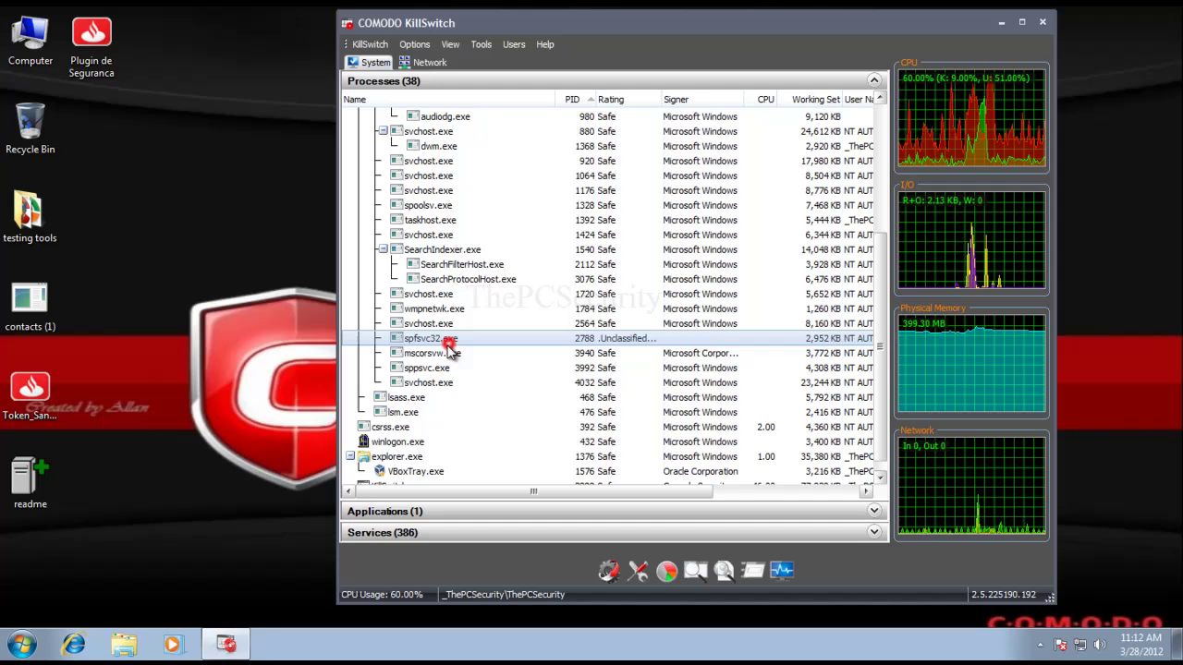
pyautogui.click(1001, 23)
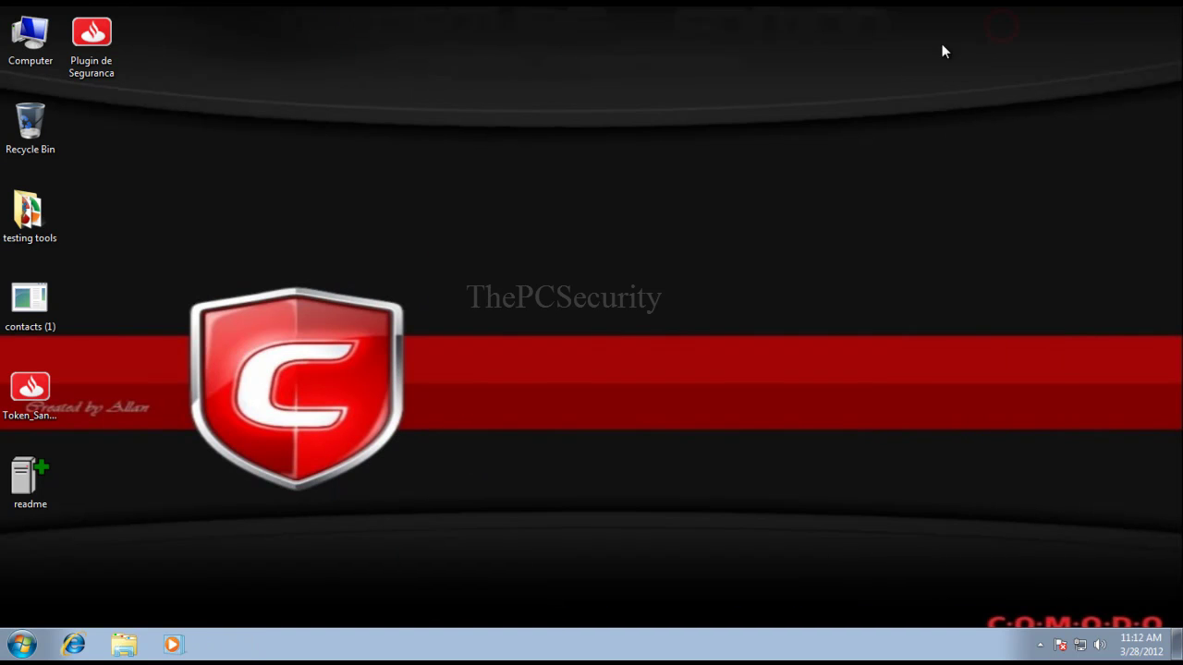
pyautogui.click(1037, 643)
pyautogui.click(1066, 574)
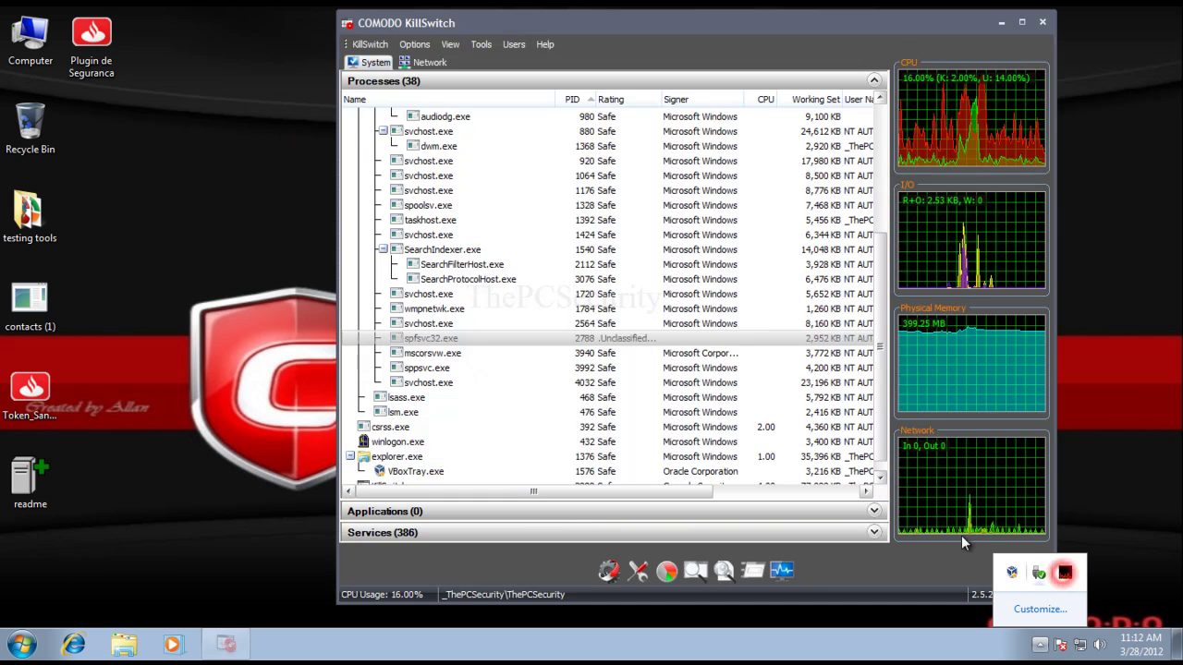
pyautogui.click(478, 383)
pyautogui.rightClick(196, 294)
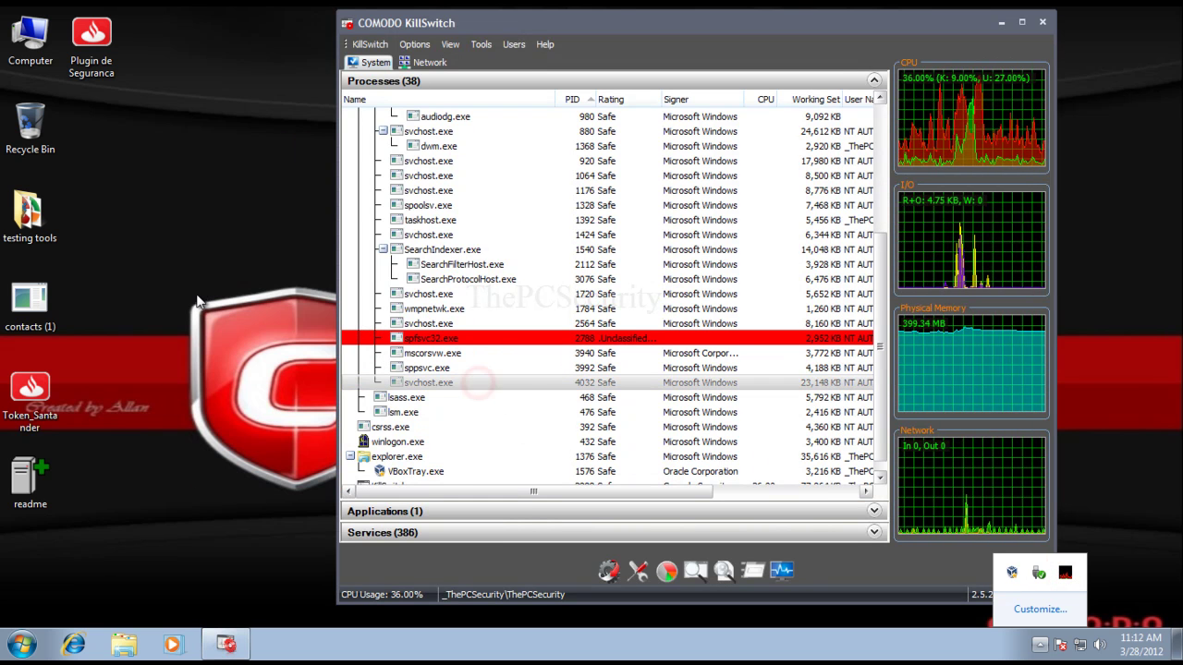
pyautogui.click(215, 340)
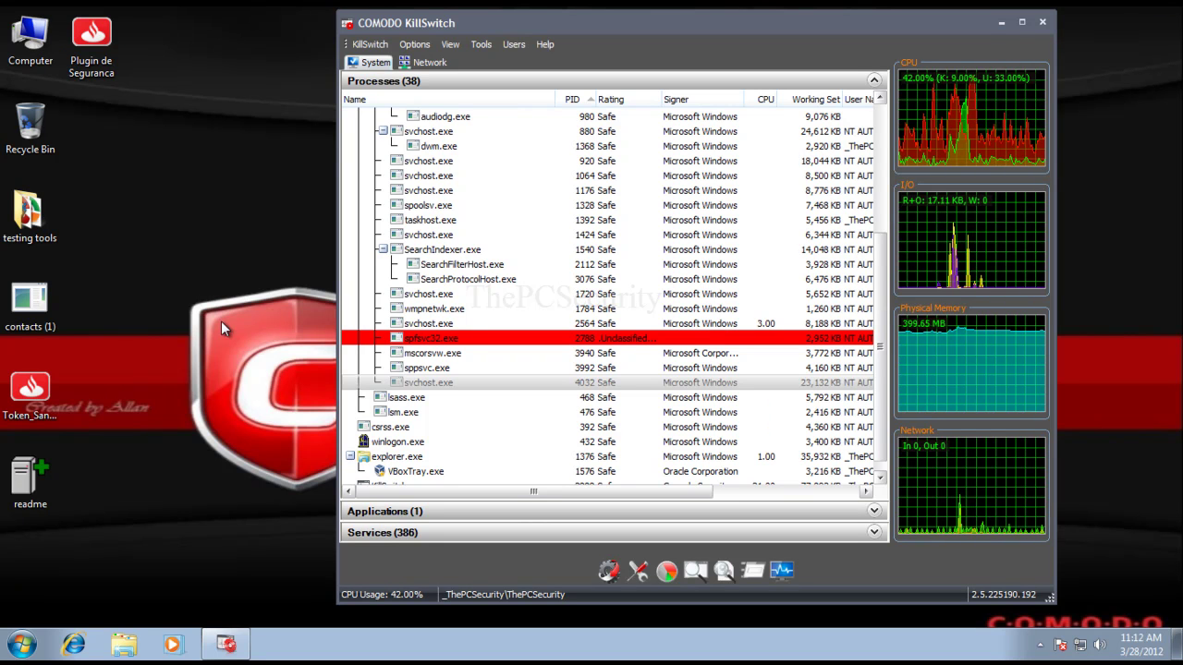
# Compare the spfsvc32.exe entry with the neighbouring svchost.exe processes in KillSwitch
pyautogui.click(424, 341)
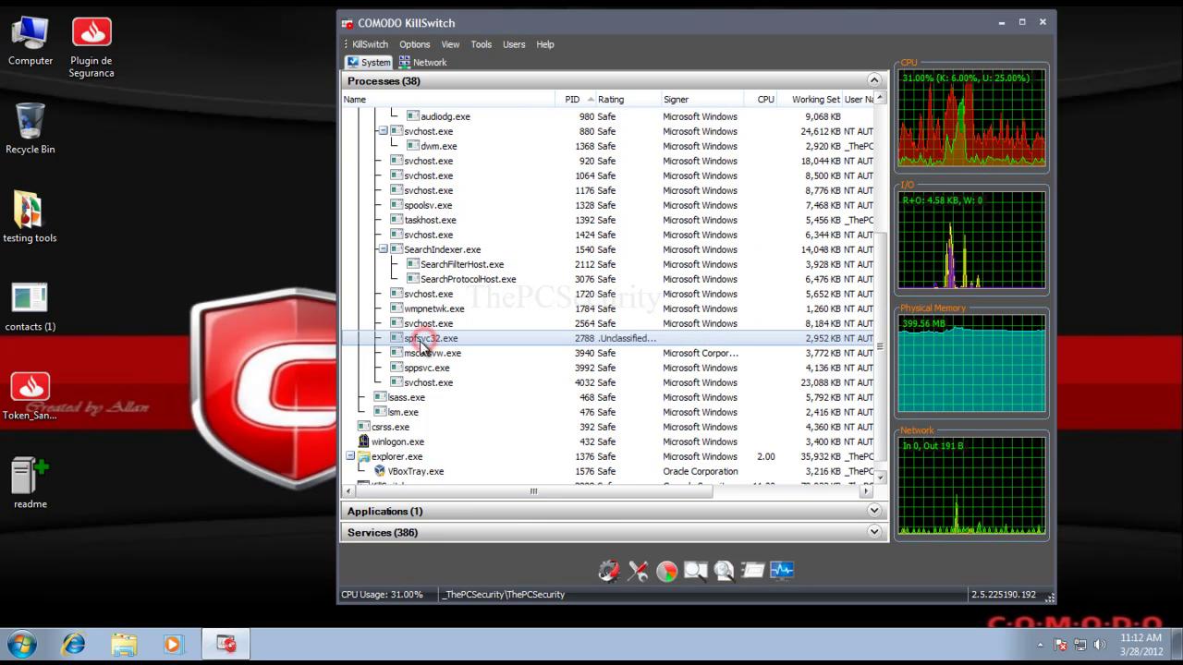
pyautogui.click(432, 384)
pyautogui.click(427, 338)
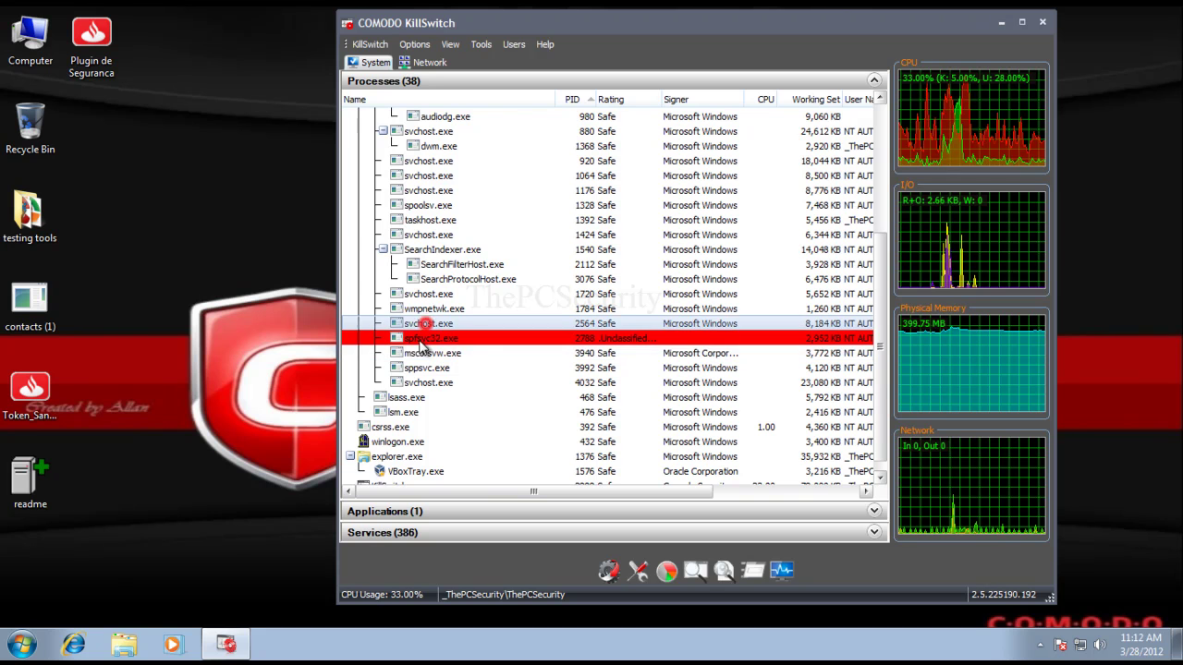
# Launch HitmanPro36 from the testing tools folder, close it without scanning, and look inside the Emsisoft Emergency toolkit folder
pyautogui.doubleClick(55, 235)
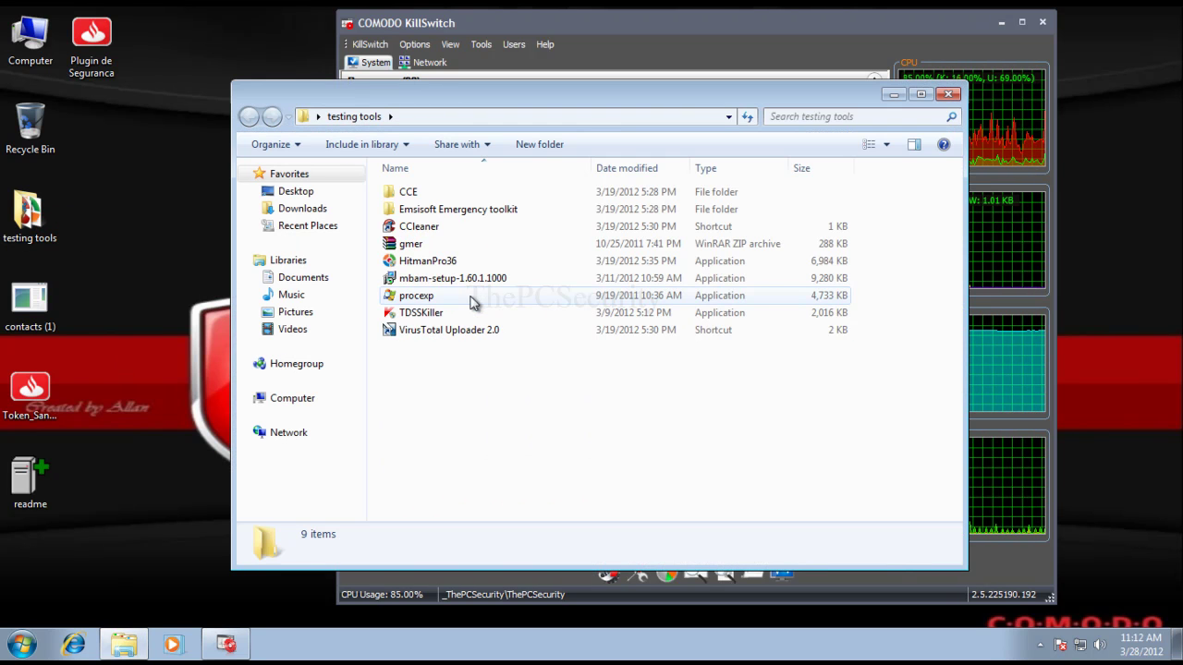
pyautogui.click(442, 263)
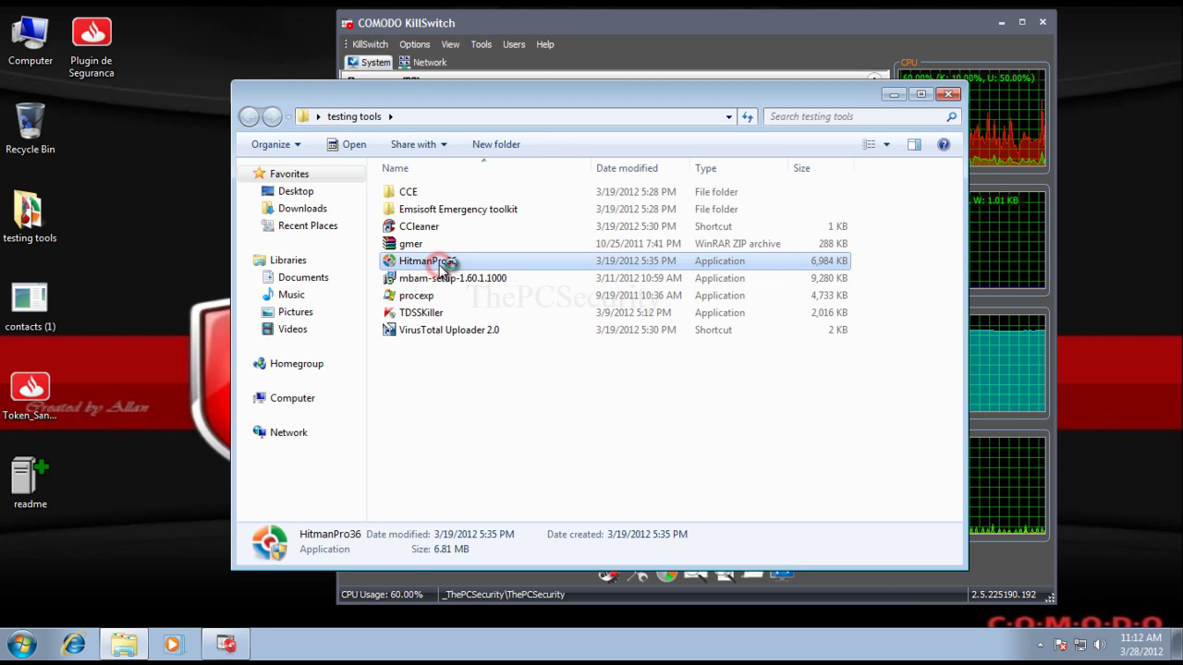
pyautogui.doubleClick(439, 265)
pyautogui.click(669, 372)
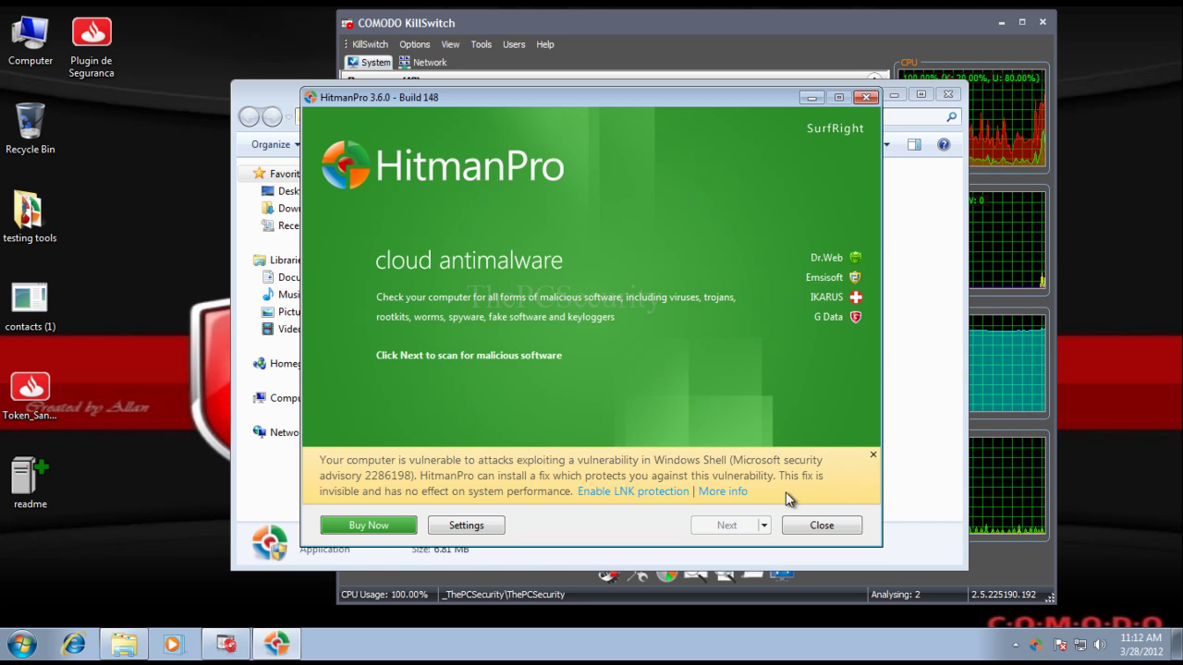
pyautogui.click(806, 526)
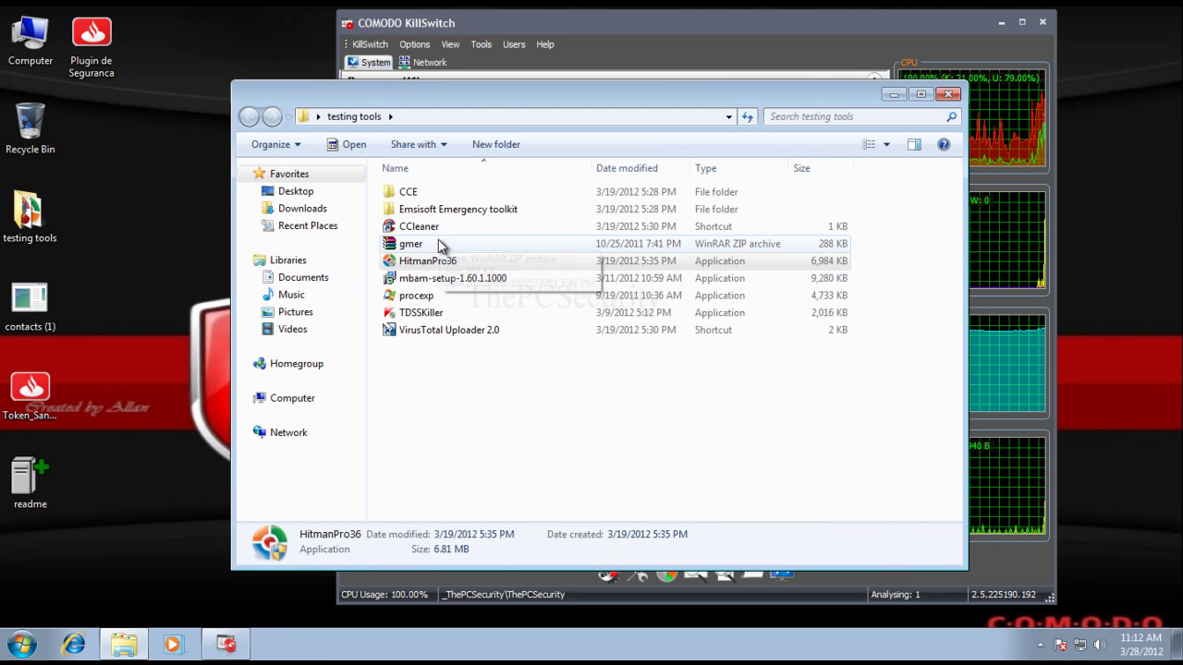
pyautogui.doubleClick(436, 212)
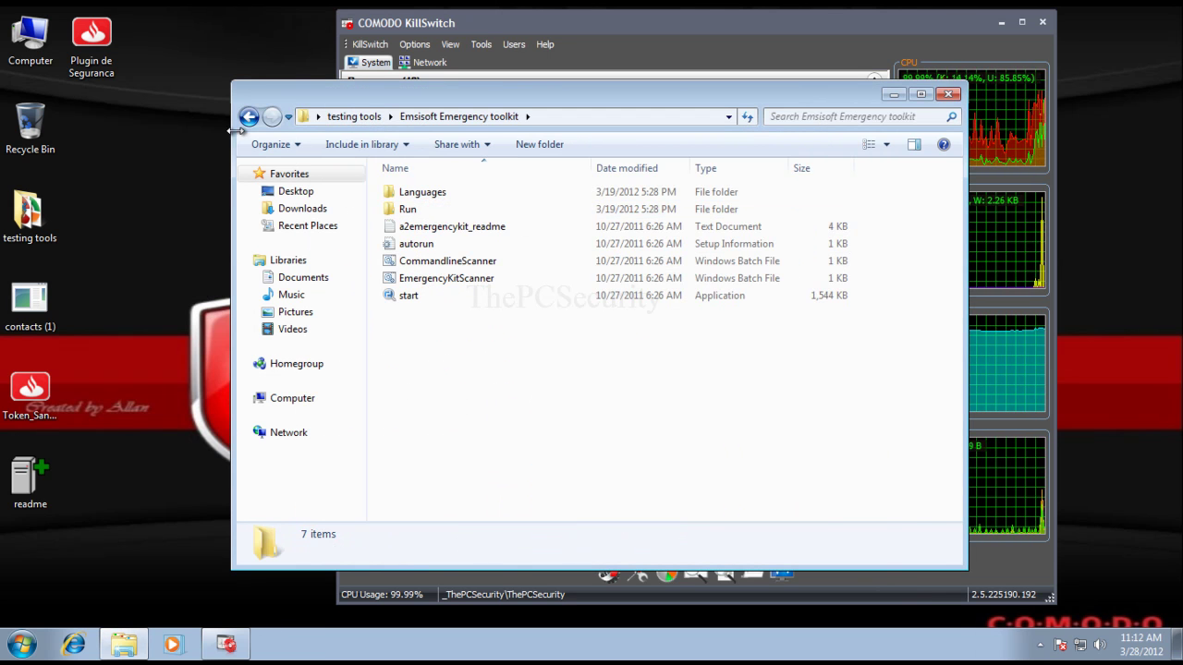
pyautogui.click(250, 118)
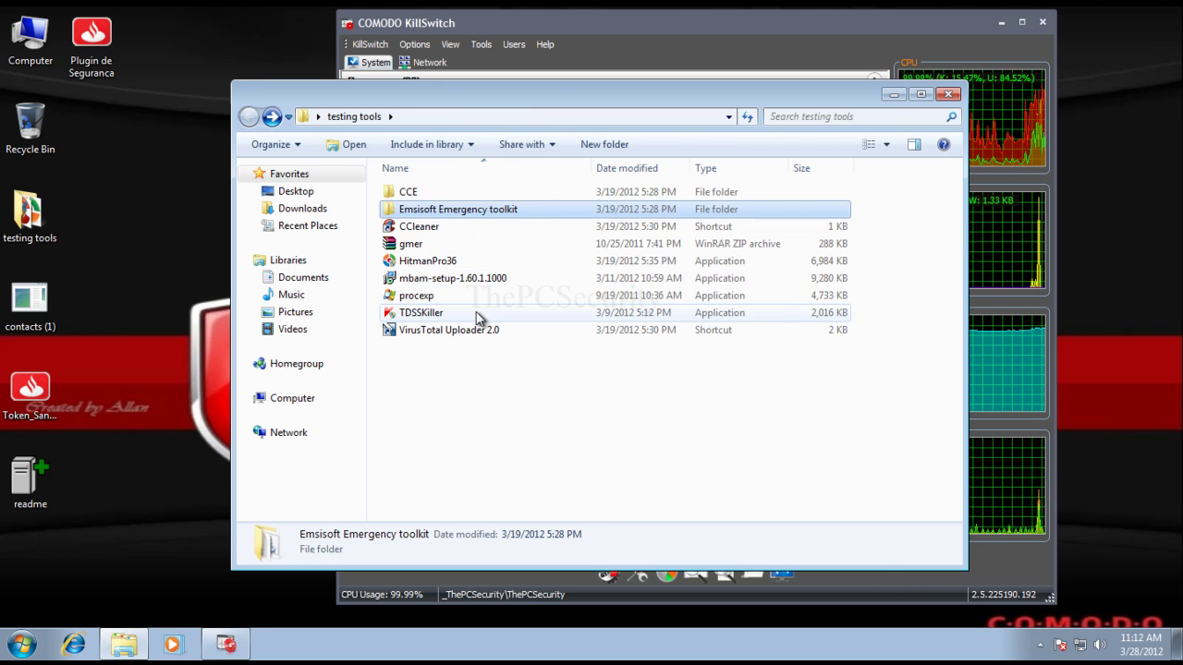
# Try to start the mbam-setup-1.60.1.1000 installer, allowing it to make changes, and close the testing tools folder
pyautogui.doubleClick(467, 278)
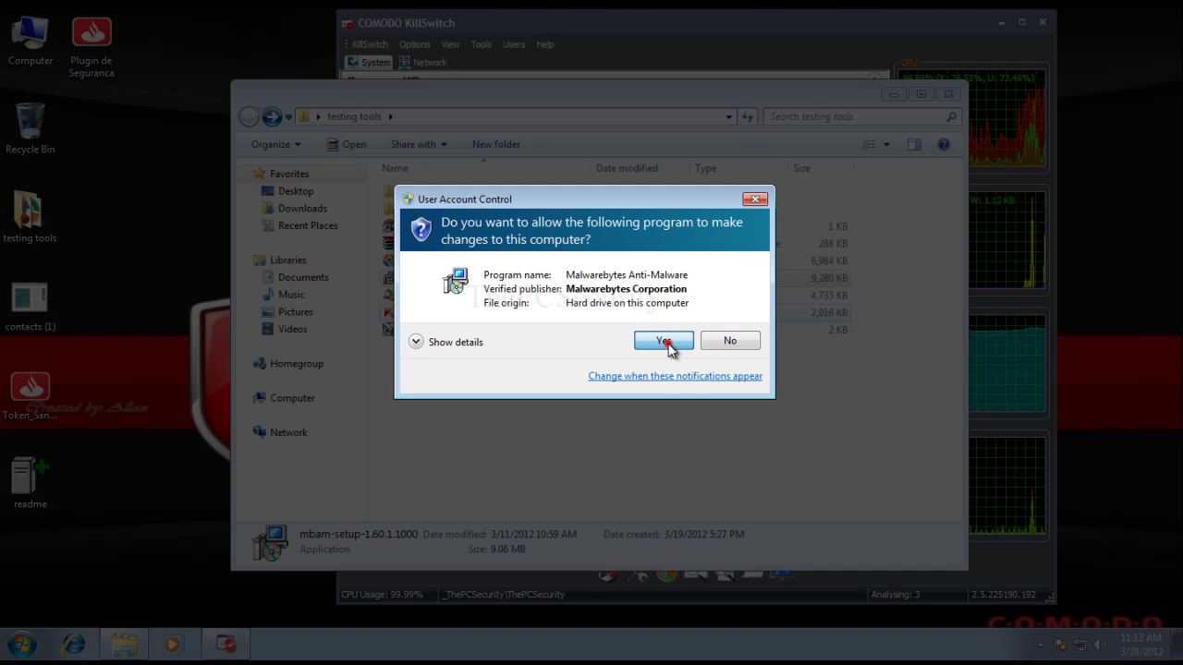
pyautogui.click(665, 342)
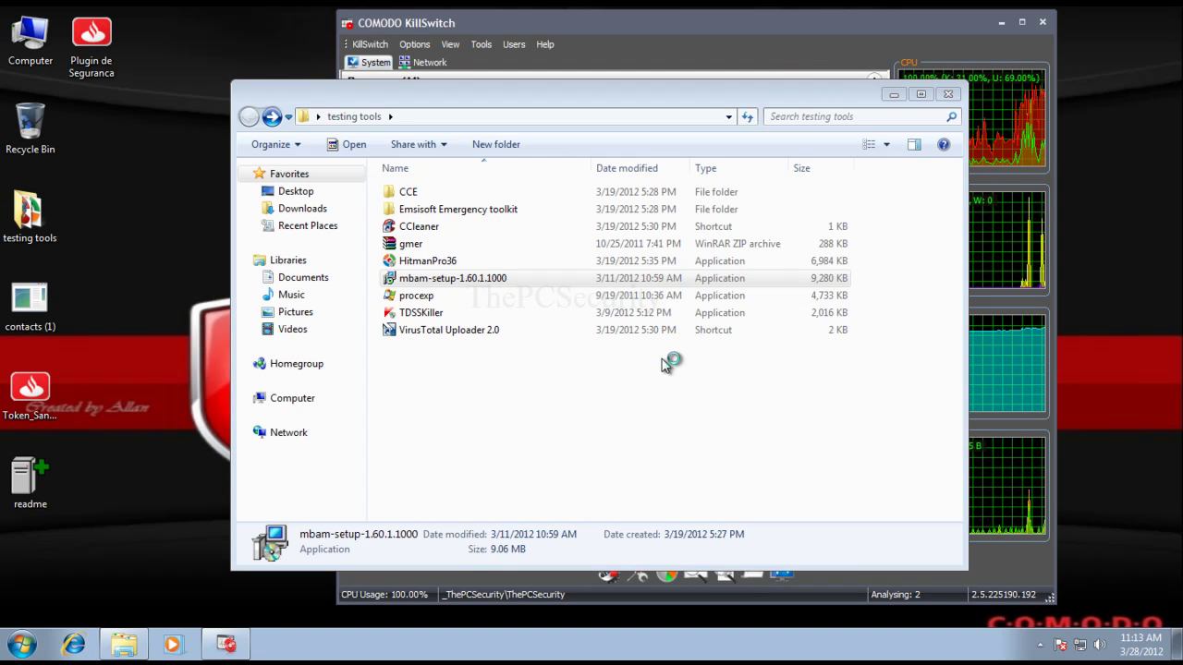
pyautogui.click(672, 362)
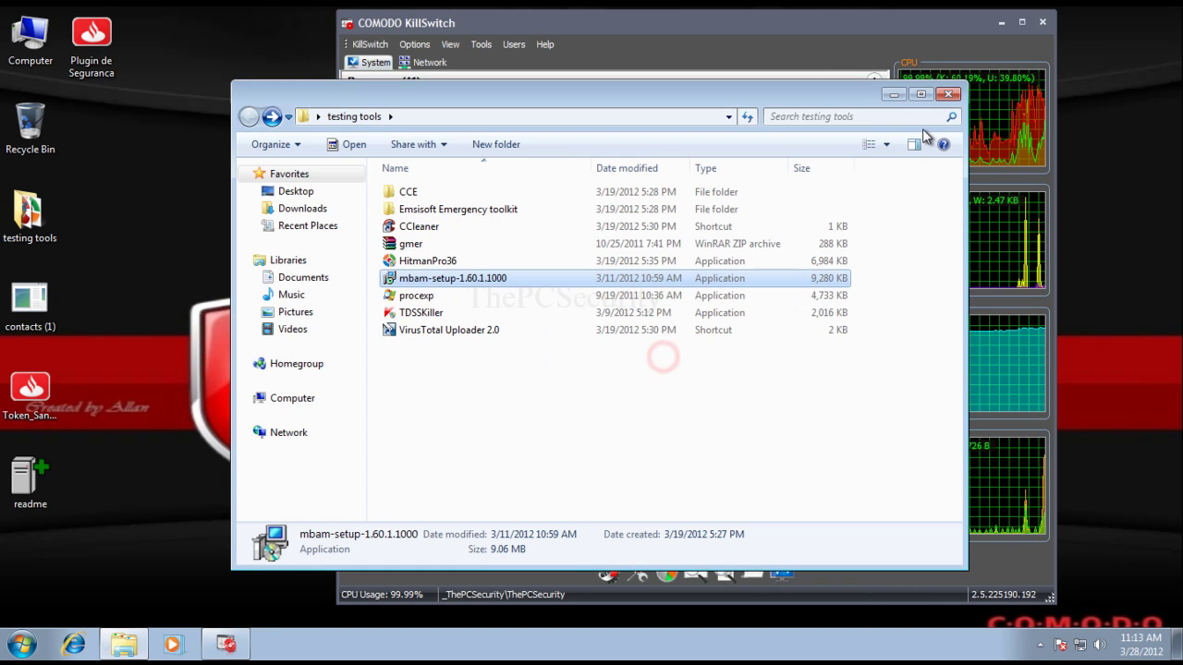
pyautogui.click(949, 95)
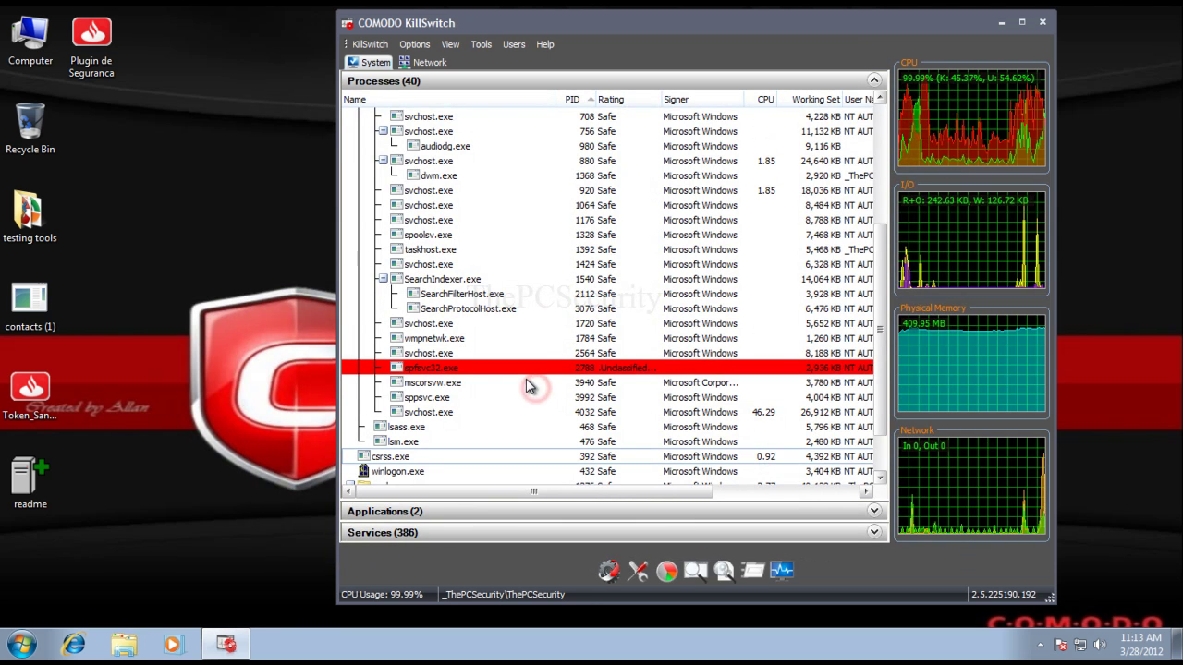
# Recheck the rating of spfsvc32.exe against mscorsvw.exe and the other nearby processes in KillSwitch
pyautogui.click(493, 370)
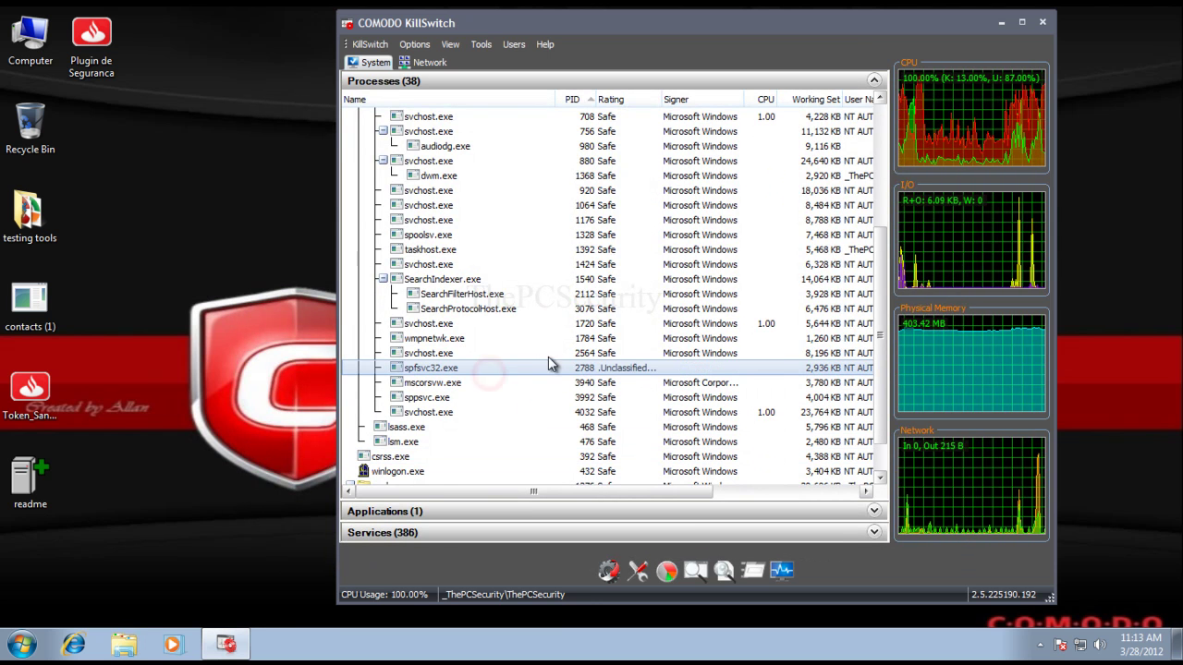
pyautogui.scroll(-1, 545, 412)
pyautogui.click(480, 358)
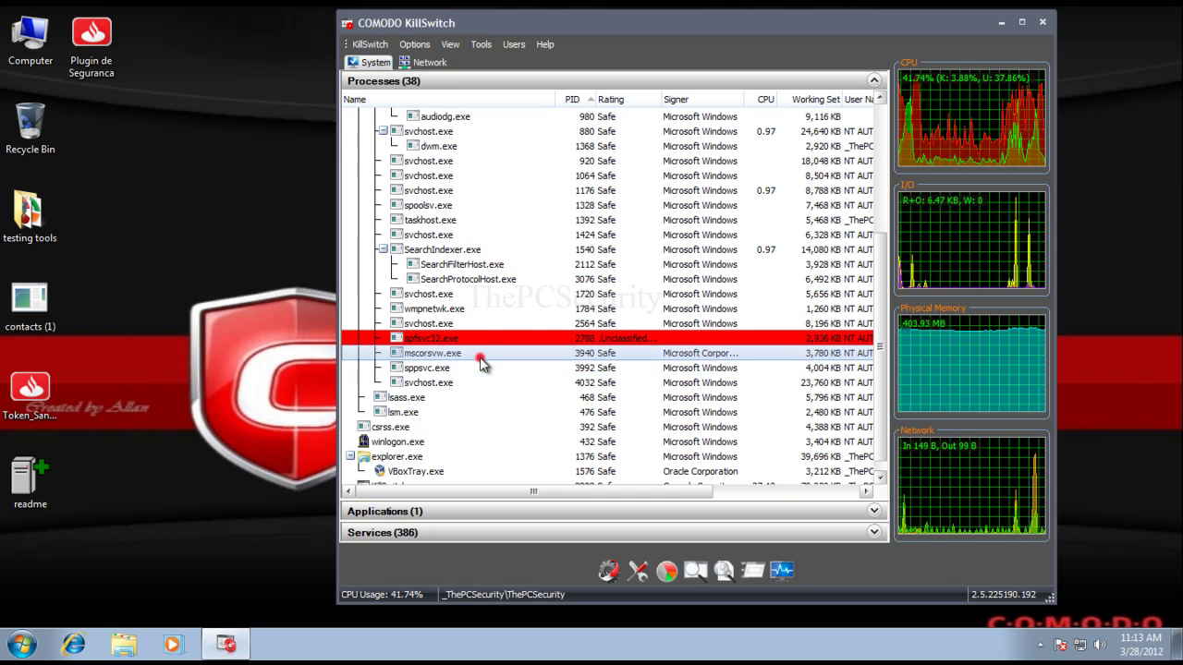
pyautogui.click(484, 340)
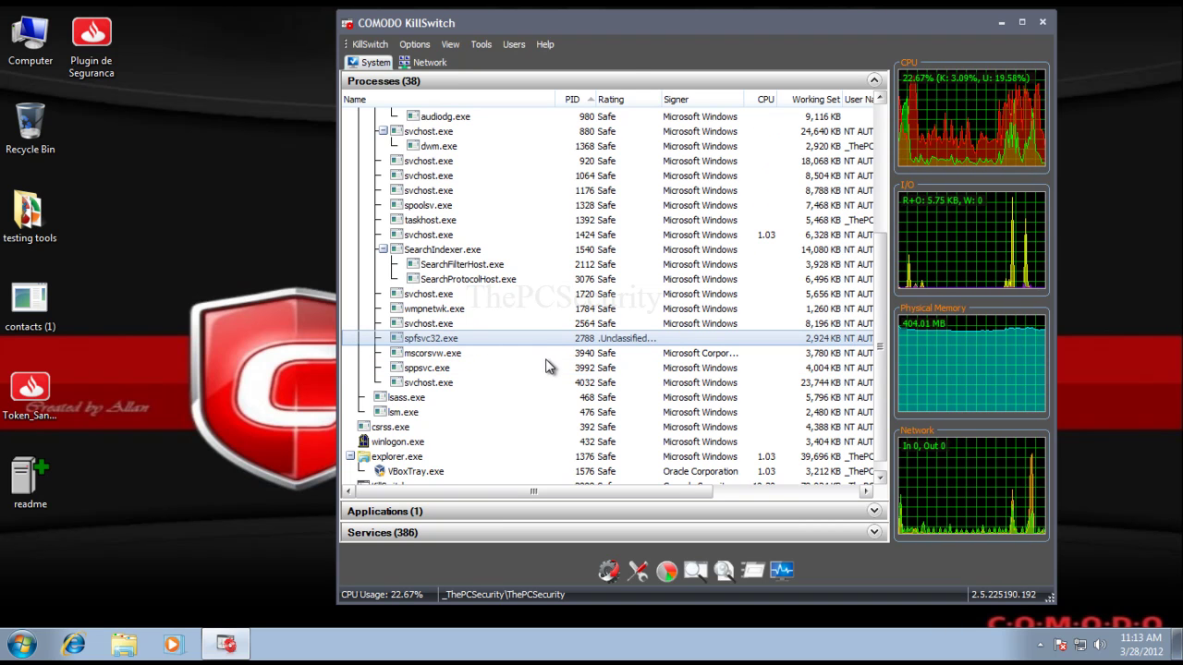
pyautogui.click(554, 398)
pyautogui.click(551, 340)
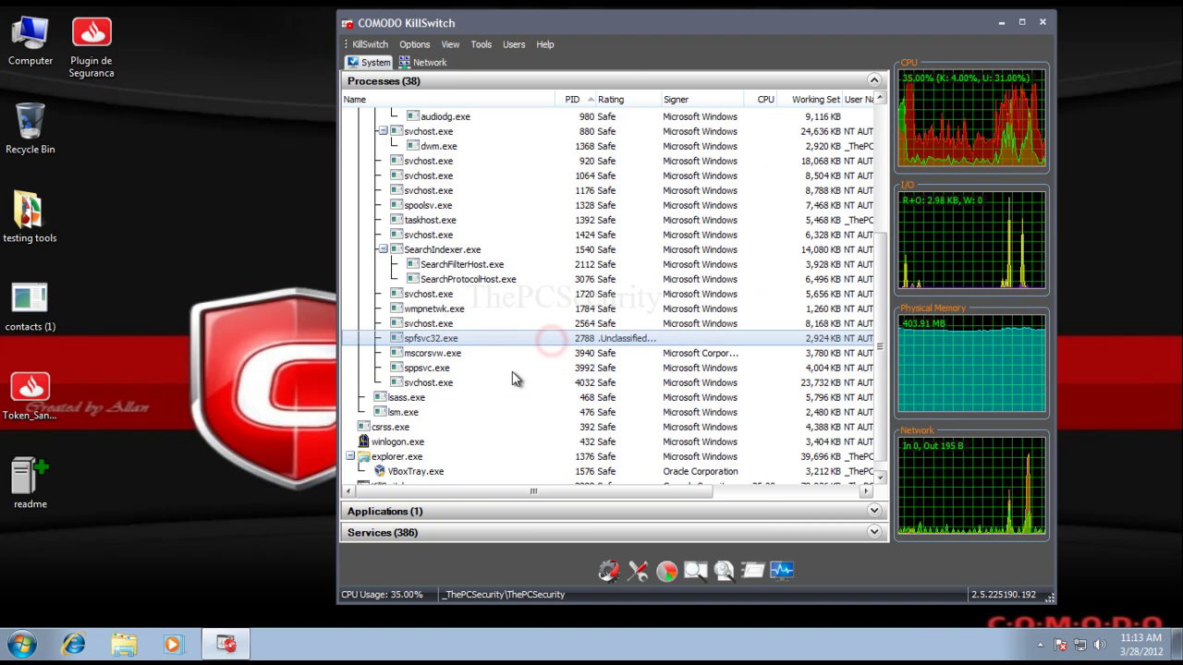
# Compare spfsvc32.exe with the mscorsvw.exe, sppsvc.exe and svchost.exe entries below it, and check the hidden notification icons
pyautogui.click(440, 355)
pyautogui.click(443, 368)
pyautogui.click(446, 382)
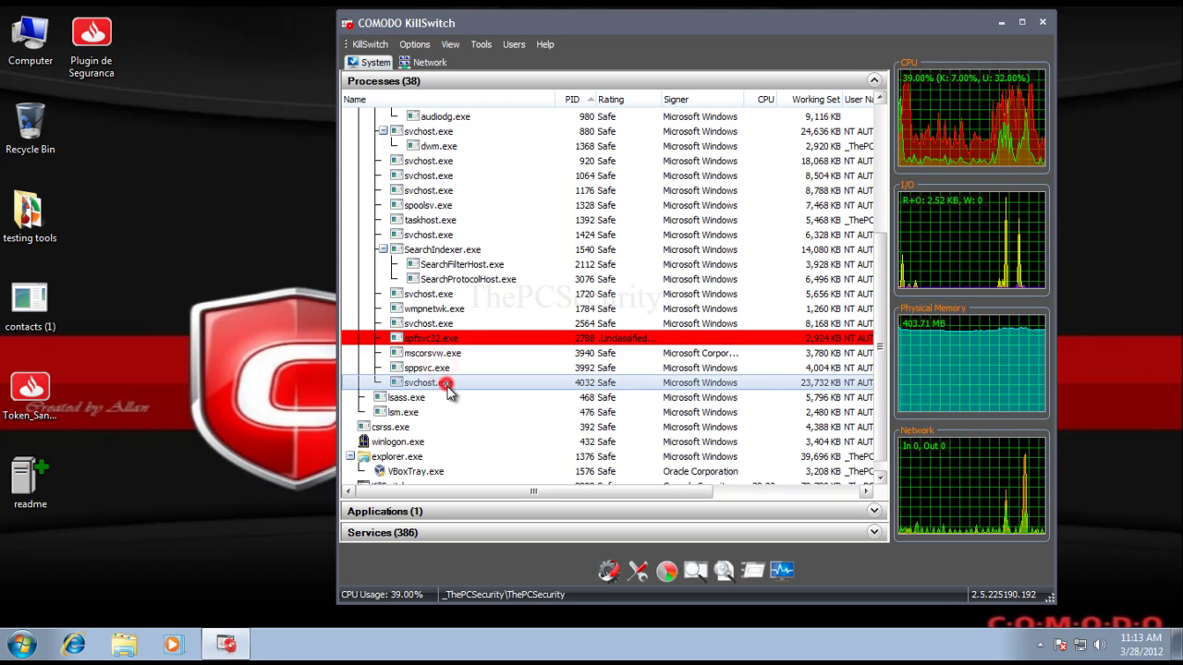
pyautogui.click(658, 339)
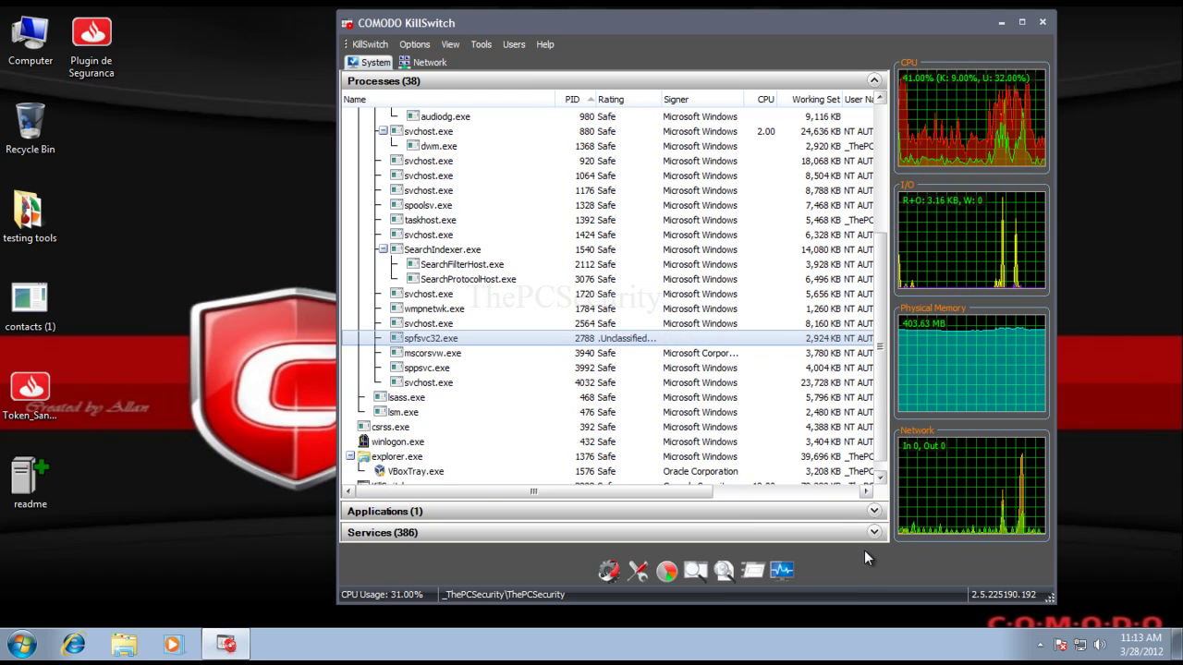
pyautogui.click(1032, 636)
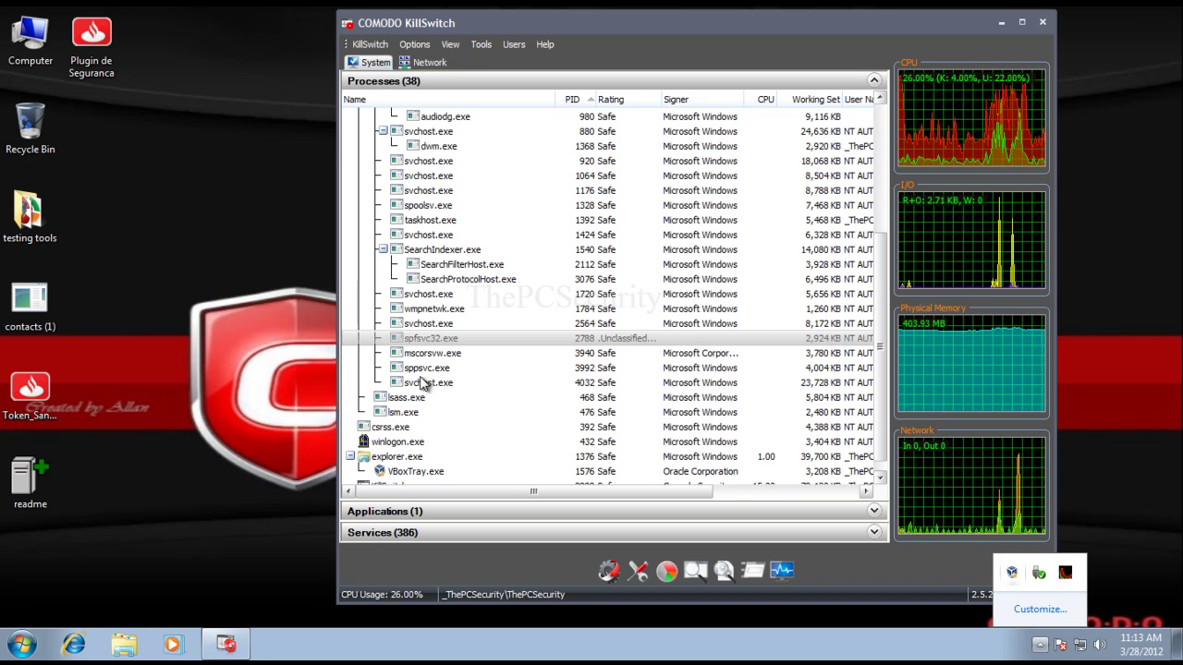
# Refresh the desktop, check the Token_Santander sample, and review spfsvc32.exe among its neighbouring processes in KillSwitch
pyautogui.rightClick(198, 247)
pyautogui.click(212, 289)
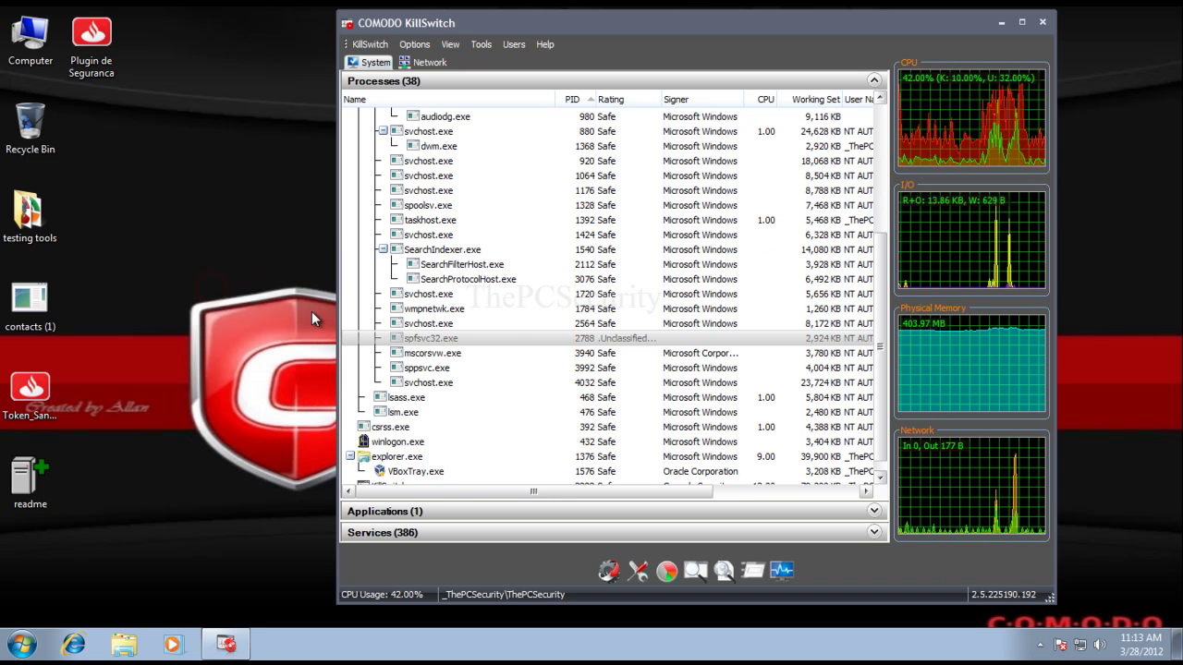
pyautogui.click(475, 364)
pyautogui.click(460, 337)
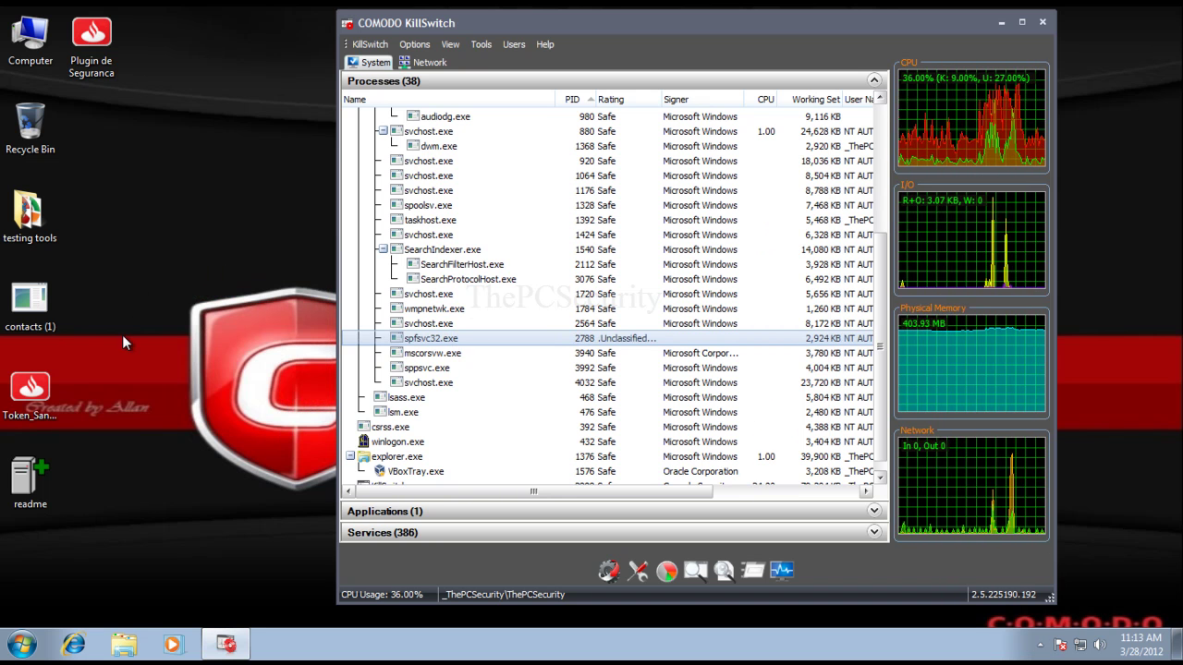
pyautogui.moveTo(110, 347); pyautogui.dragTo(58, 409)
pyautogui.click(53, 382)
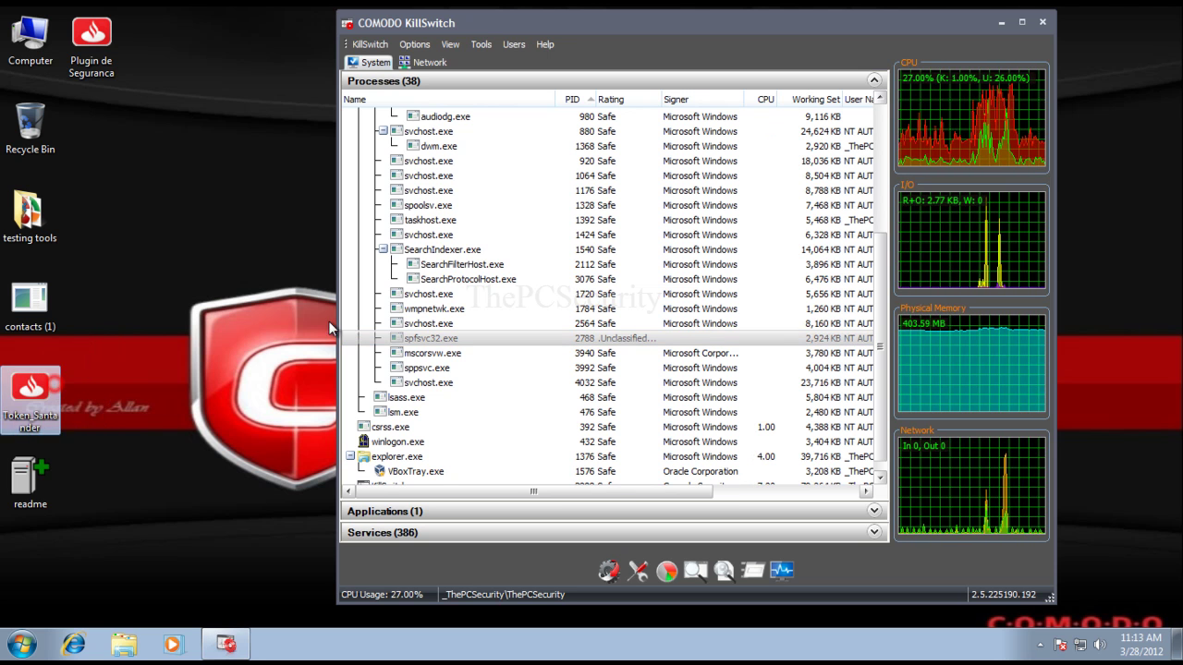
pyautogui.click(448, 323)
pyautogui.click(444, 352)
pyautogui.click(422, 339)
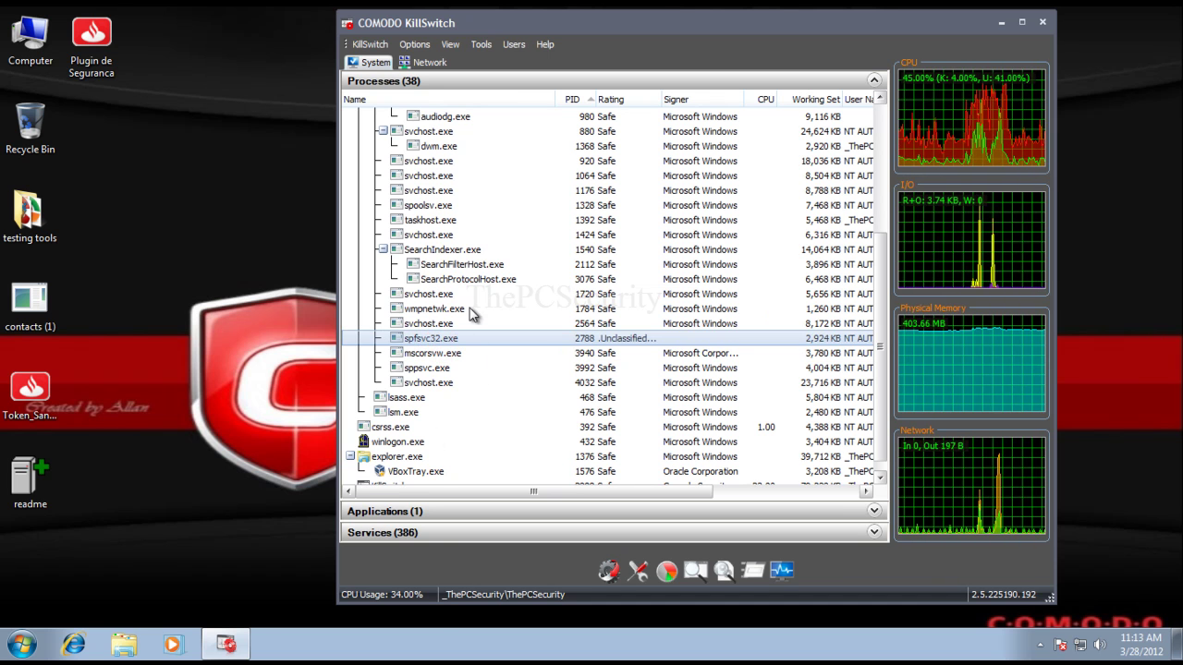
# Open Windows Task Manager and show the processes from all users
pyautogui.rightClick(279, 638)
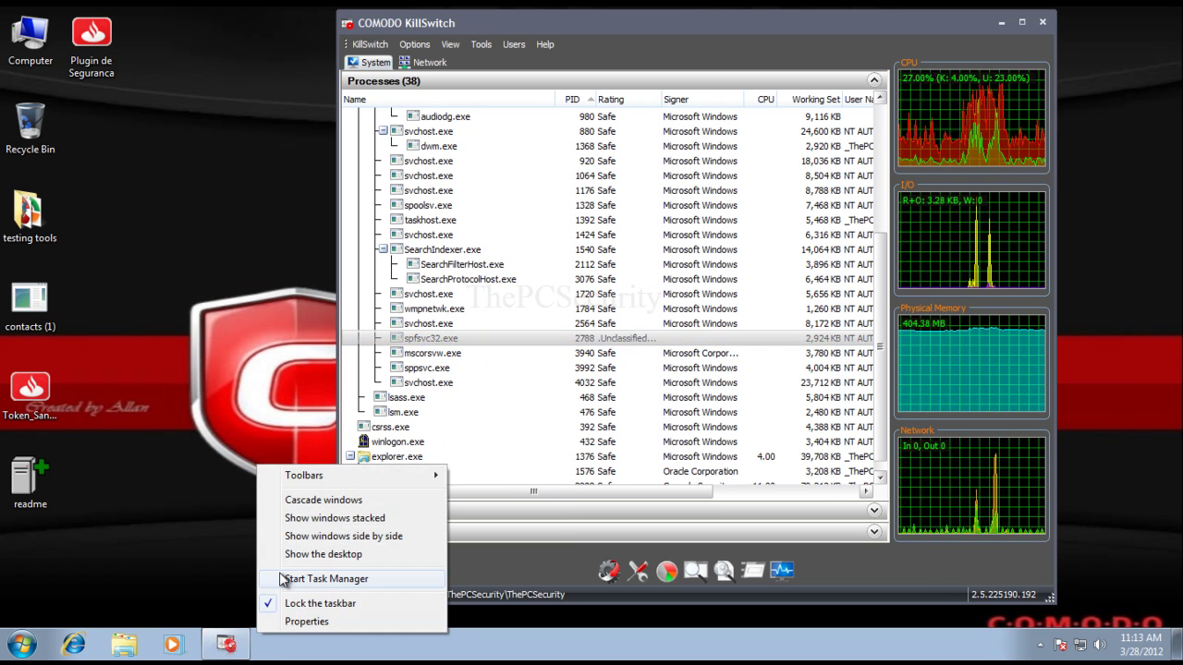
pyautogui.click(280, 577)
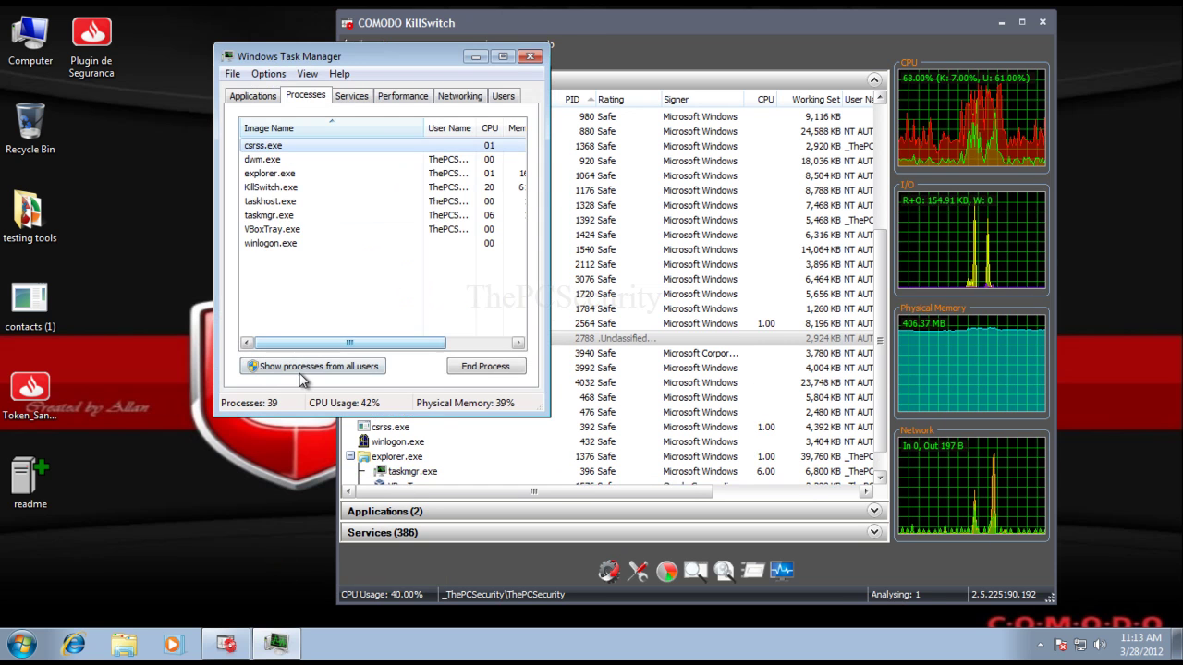
pyautogui.click(300, 370)
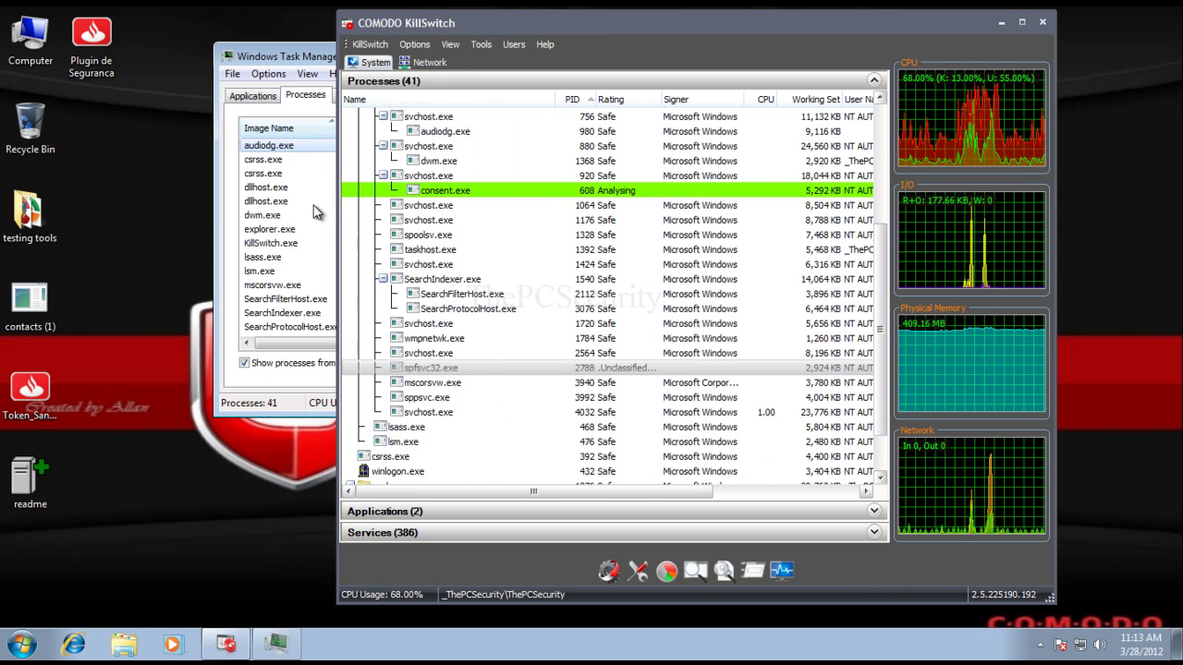
# Find spfsvc32.exe in the Task Manager process list, end that process, and close Task Manager
pyautogui.click(292, 202)
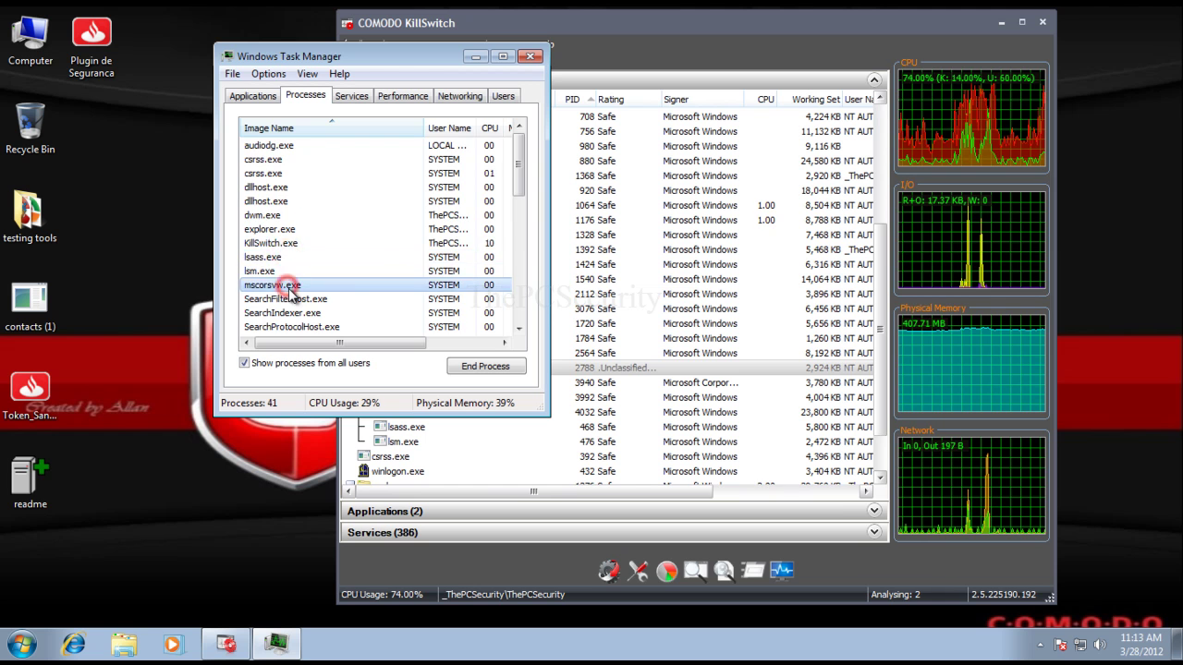
pyautogui.scroll(-5, 290, 295)
pyautogui.scroll(-2, 290, 296)
pyautogui.scroll(4, 282, 268)
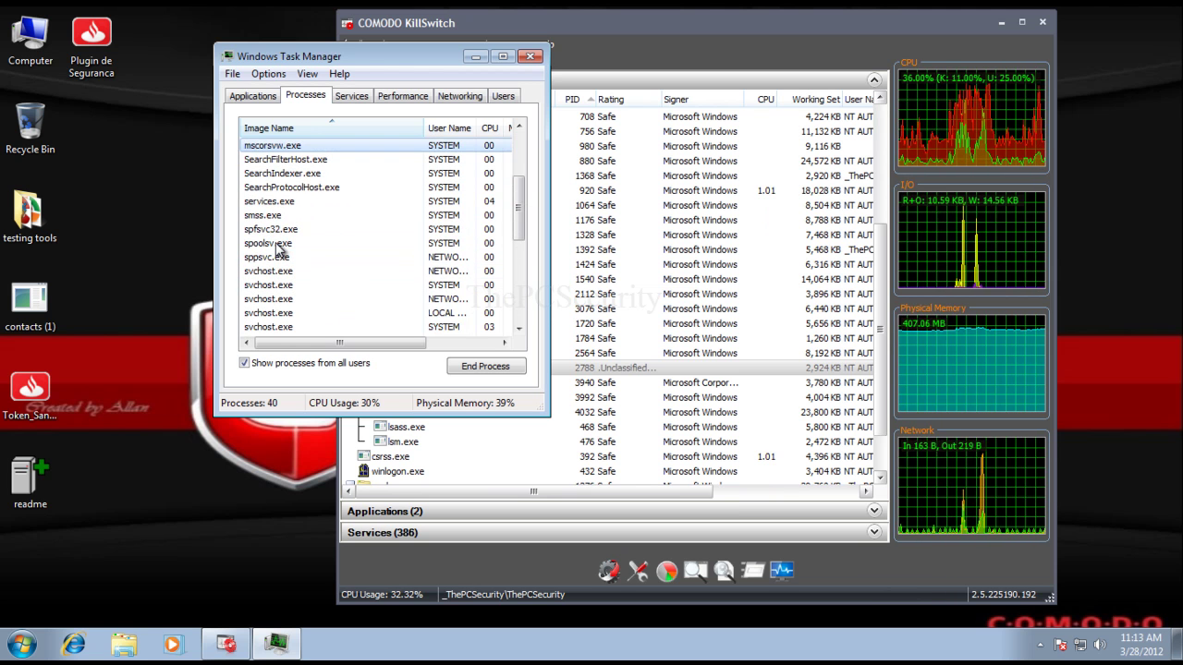
pyautogui.click(305, 214)
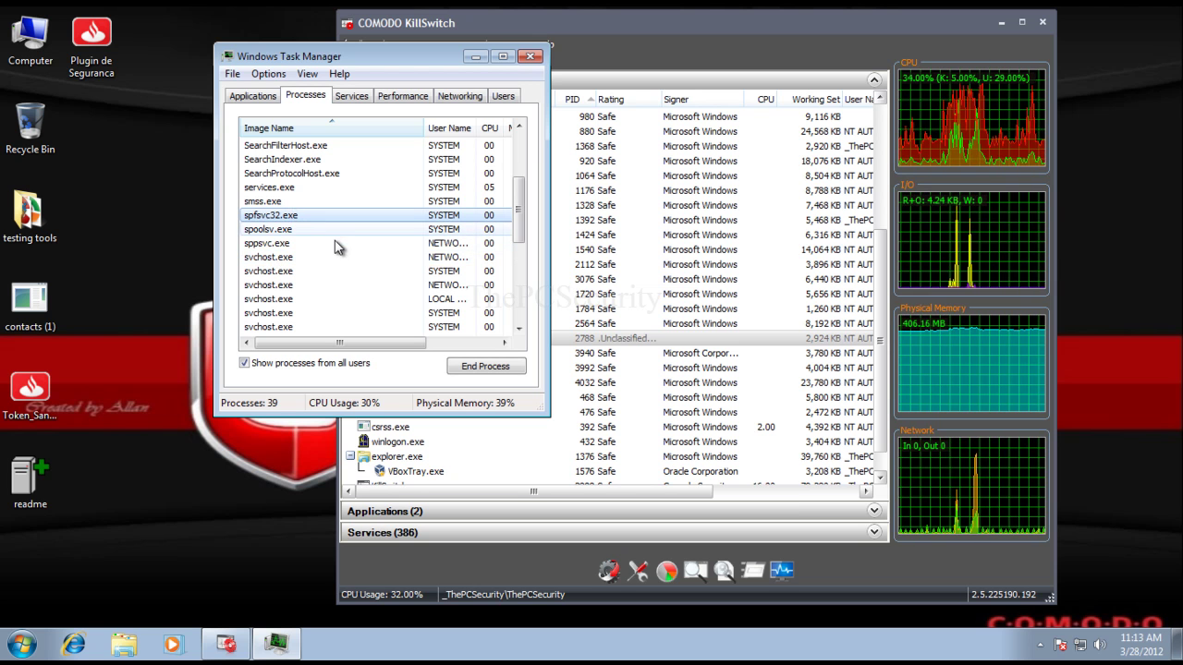
pyautogui.click(522, 371)
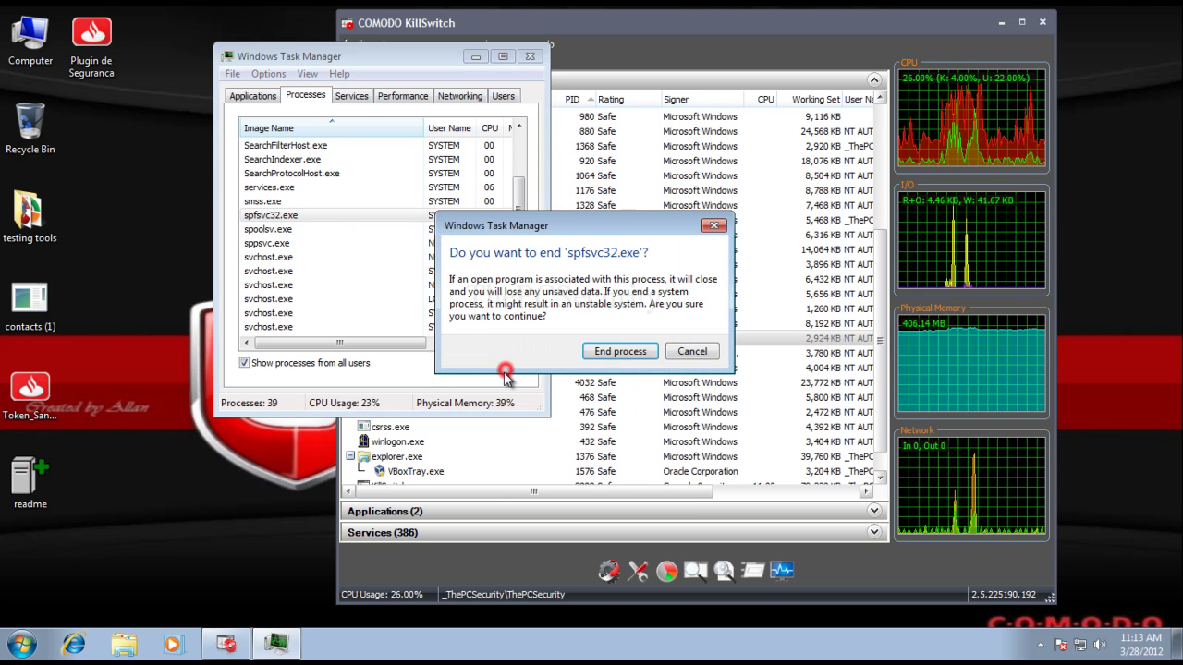
pyautogui.click(619, 352)
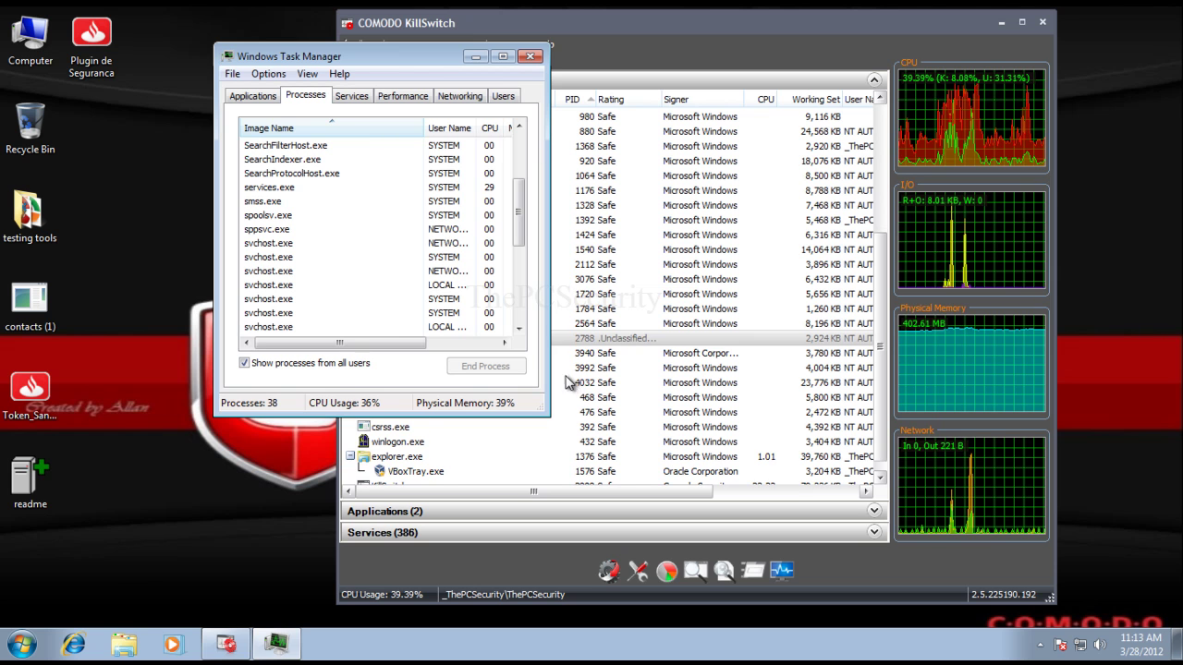
pyautogui.click(529, 56)
# Check the remaining mscorsvw.exe, sppsvc.exe and svchost.exe entries in the KillSwitch process list
pyautogui.click(471, 339)
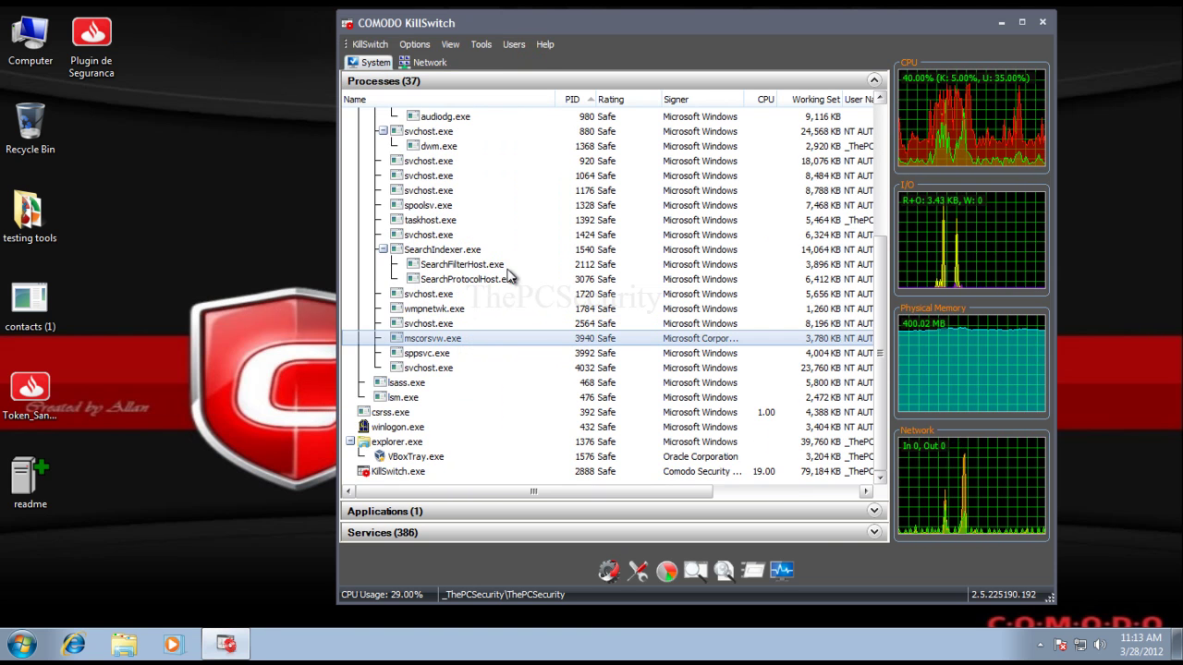
pyautogui.click(492, 382)
pyautogui.click(447, 338)
pyautogui.click(449, 353)
pyautogui.click(453, 368)
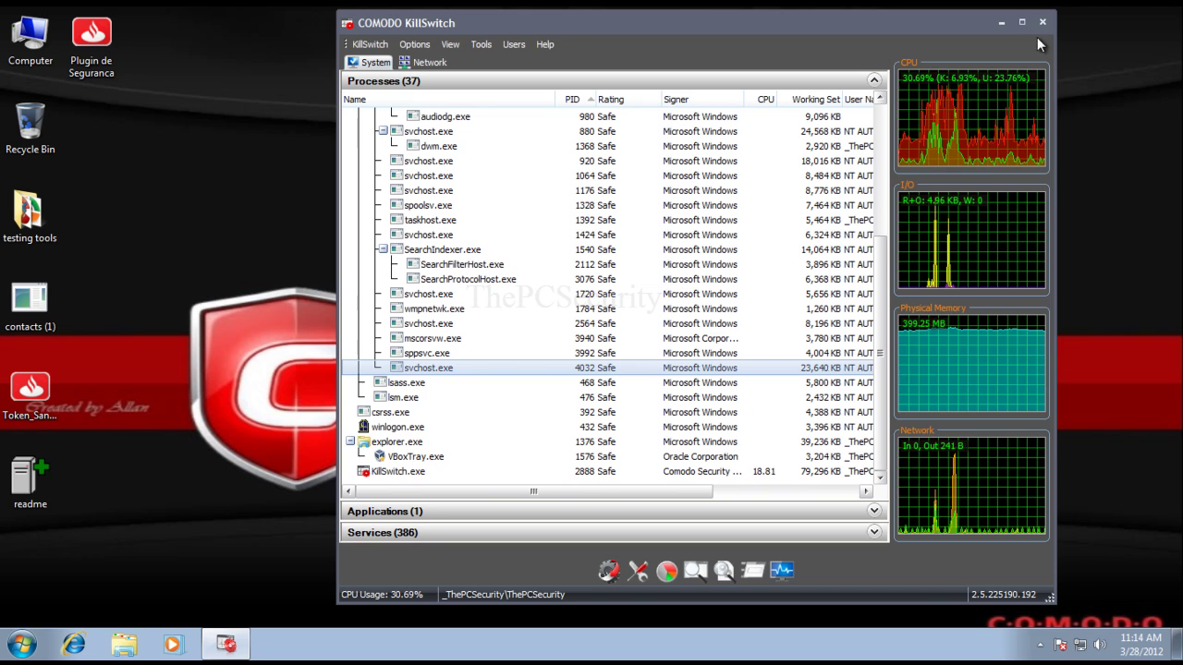
# Snap the KillSwitch window to the right half of the screen and try to run the readme sample from the desktop
pyautogui.press('super+Right')
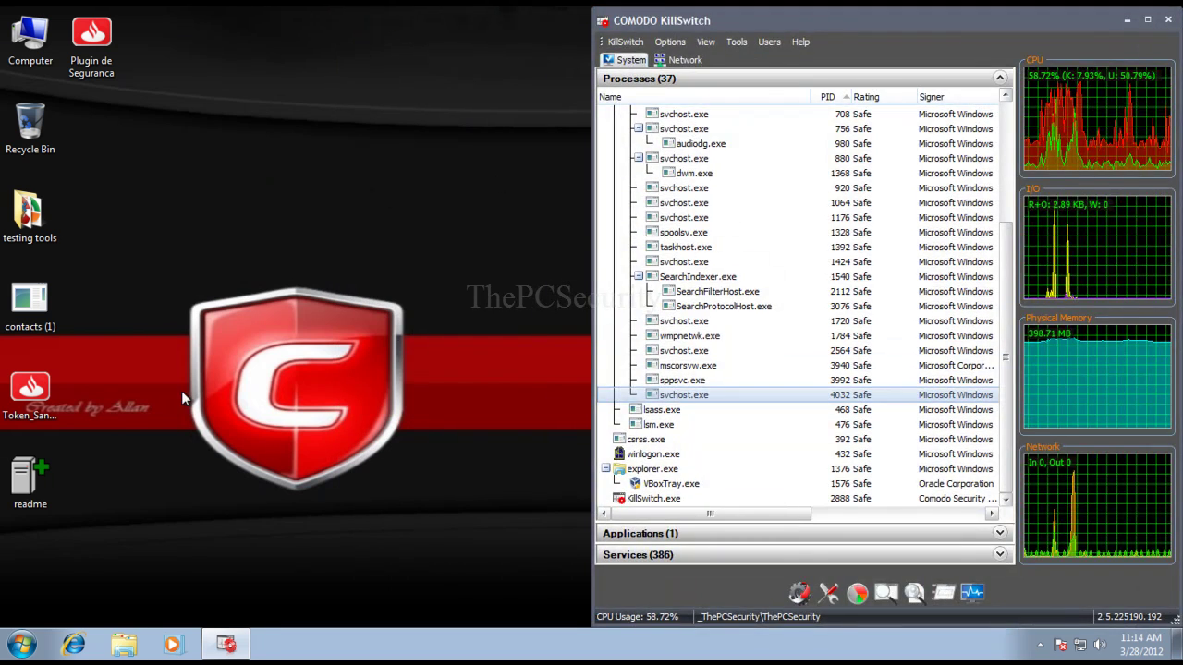
pyautogui.click(39, 459)
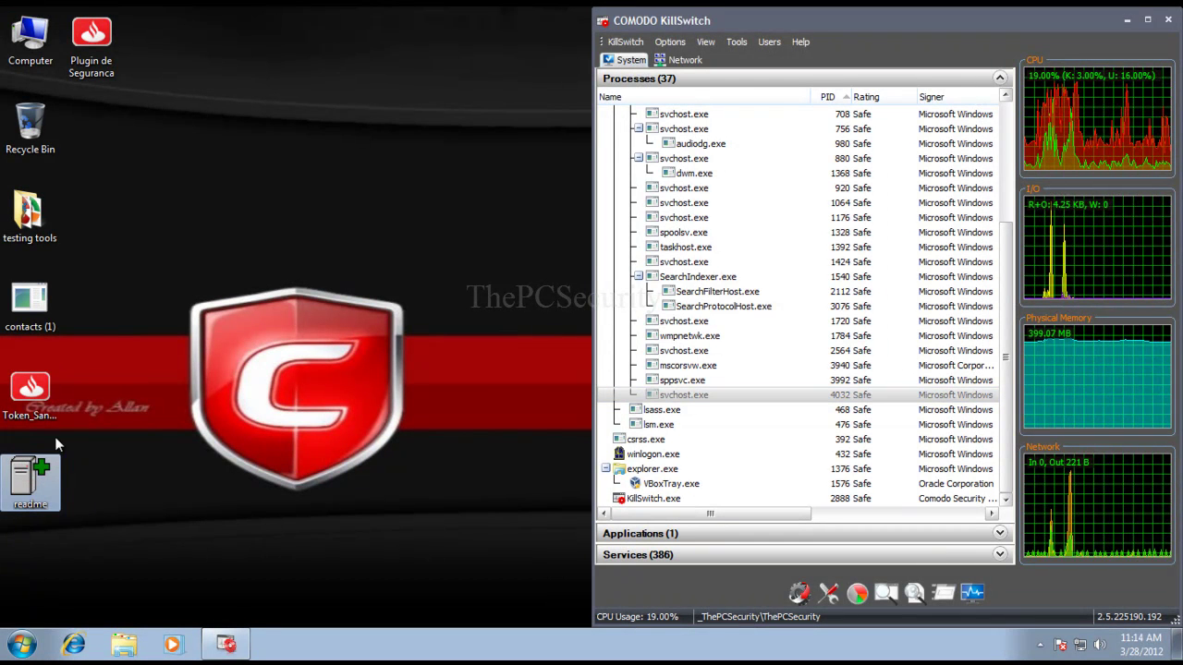
pyautogui.doubleClick(40, 476)
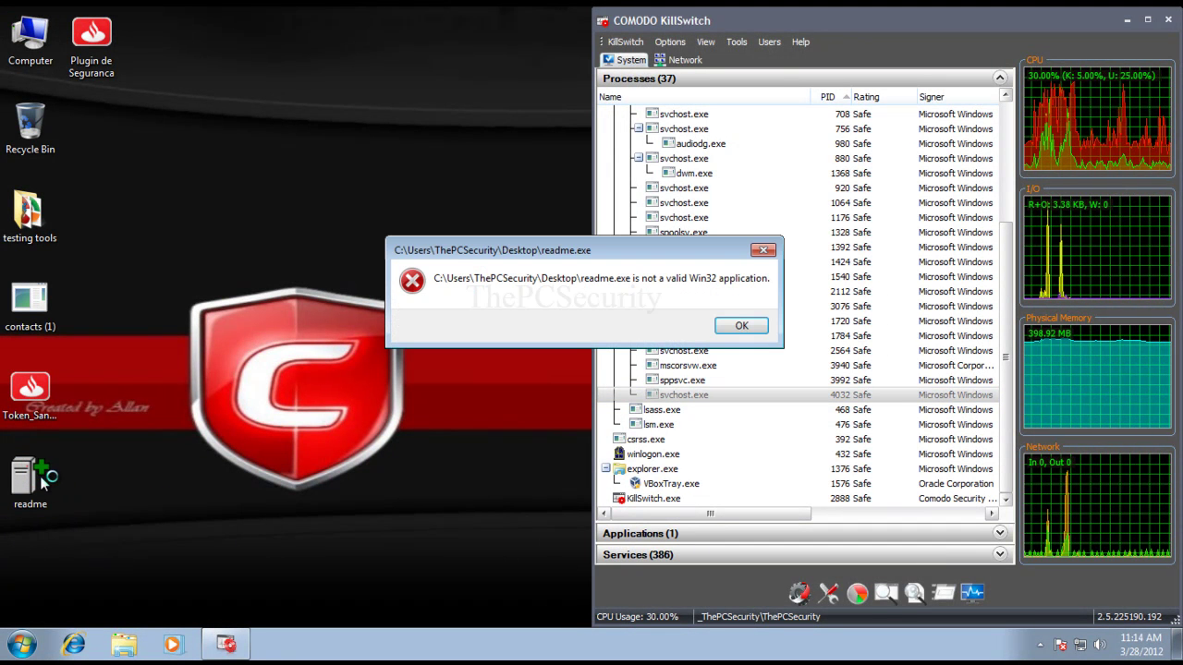
pyautogui.click(728, 325)
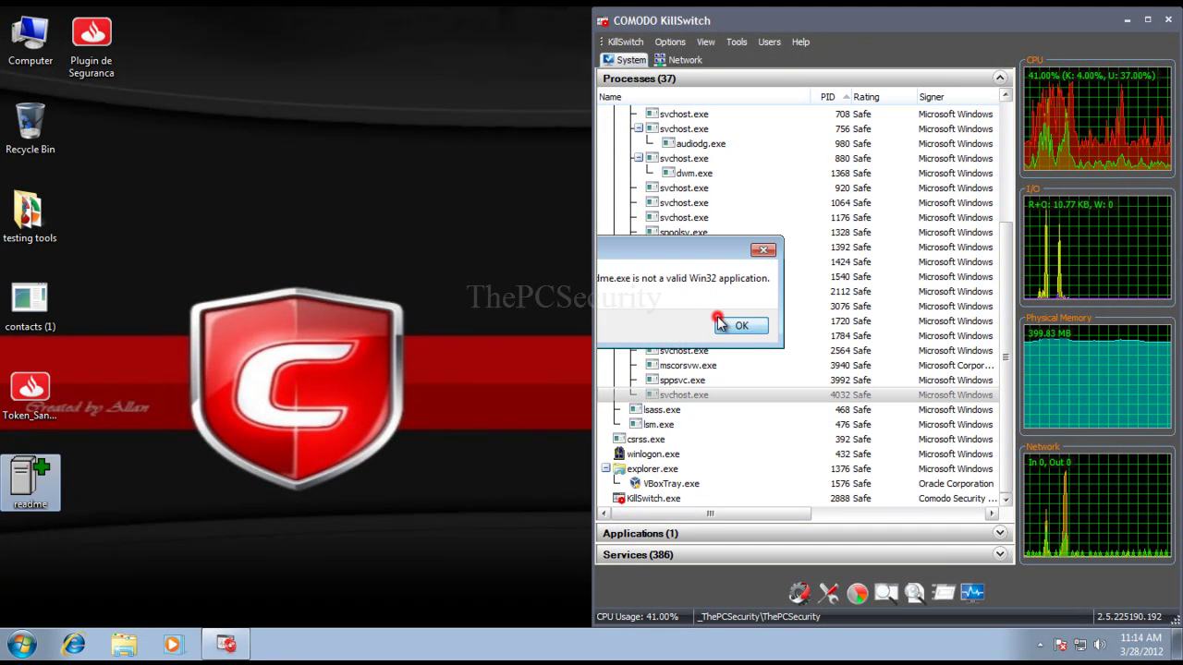
# Try to run the readme sample as administrator, allowing it to make changes, and dismiss the error message
pyautogui.rightClick(49, 480)
pyautogui.click(99, 175)
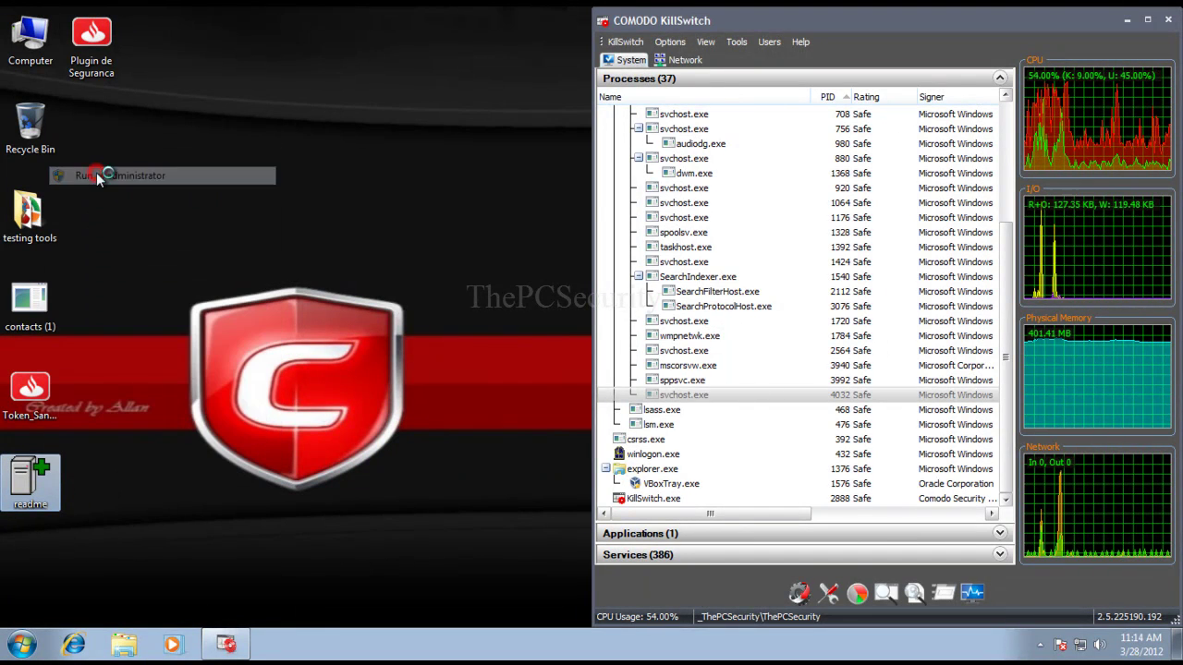
pyautogui.click(638, 358)
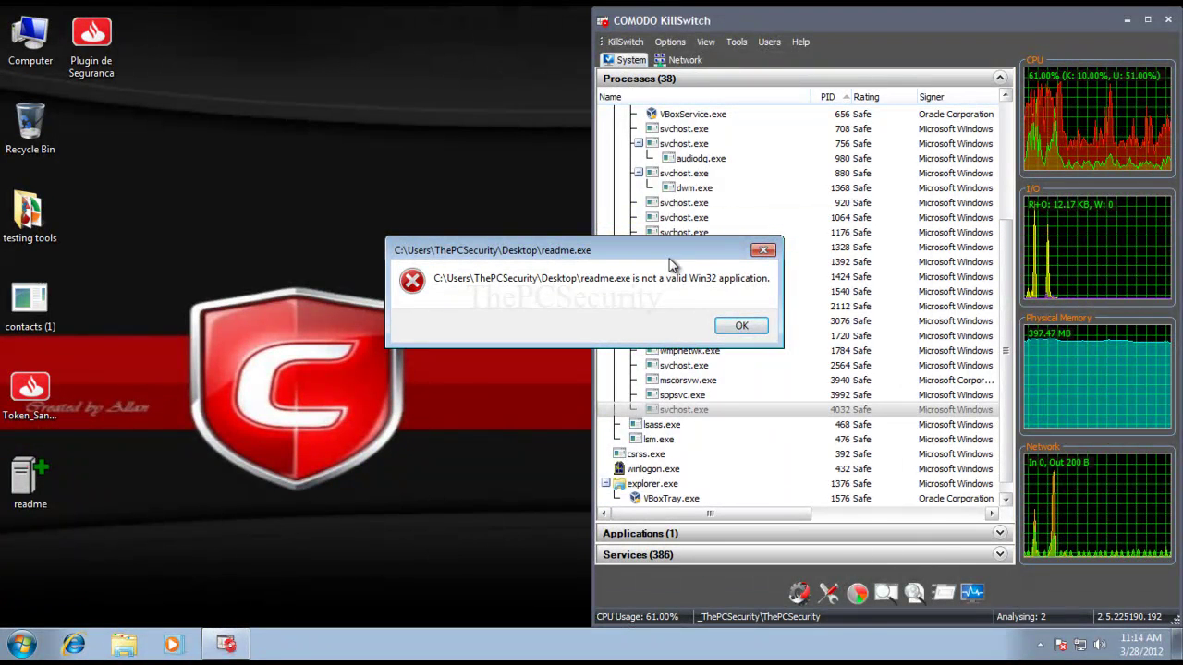
pyautogui.moveTo(672, 265)
pyautogui.mouseDown()
pyautogui.moveTo(508, 277)
pyautogui.moveTo(368, 477)
pyautogui.moveTo(419, 434)
pyautogui.moveTo(422, 268)
pyautogui.mouseUp()
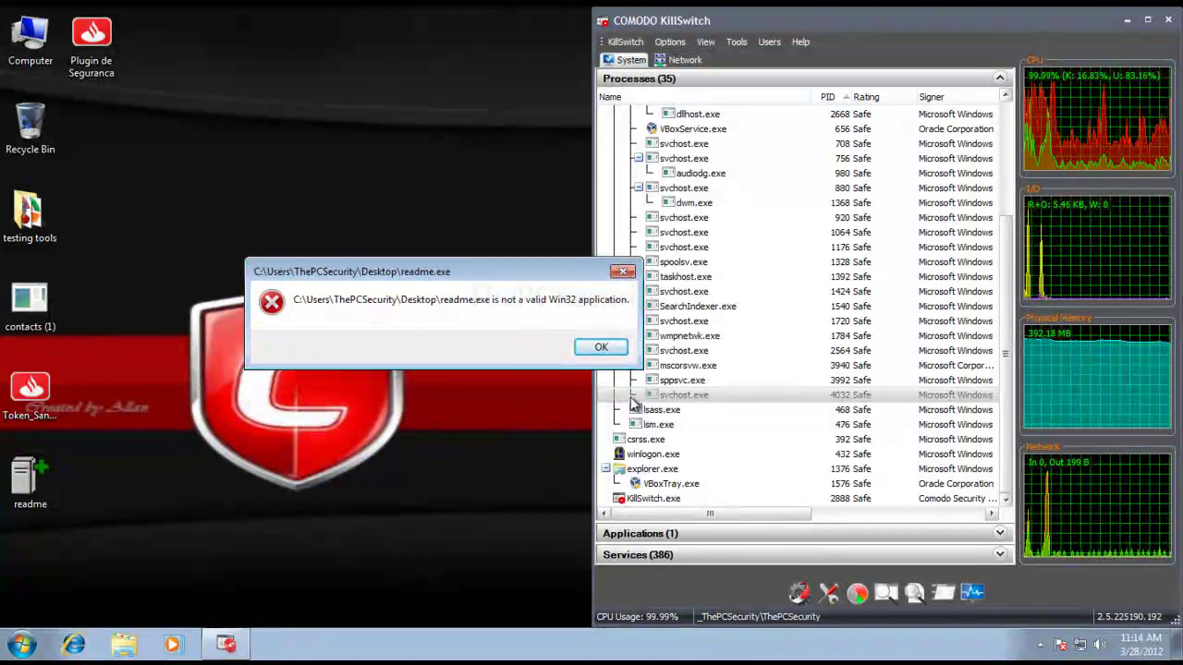
pyautogui.click(589, 343)
# Look through the whole KillSwitch process list for any new or unsafe process from the readme sample
pyautogui.click(720, 296)
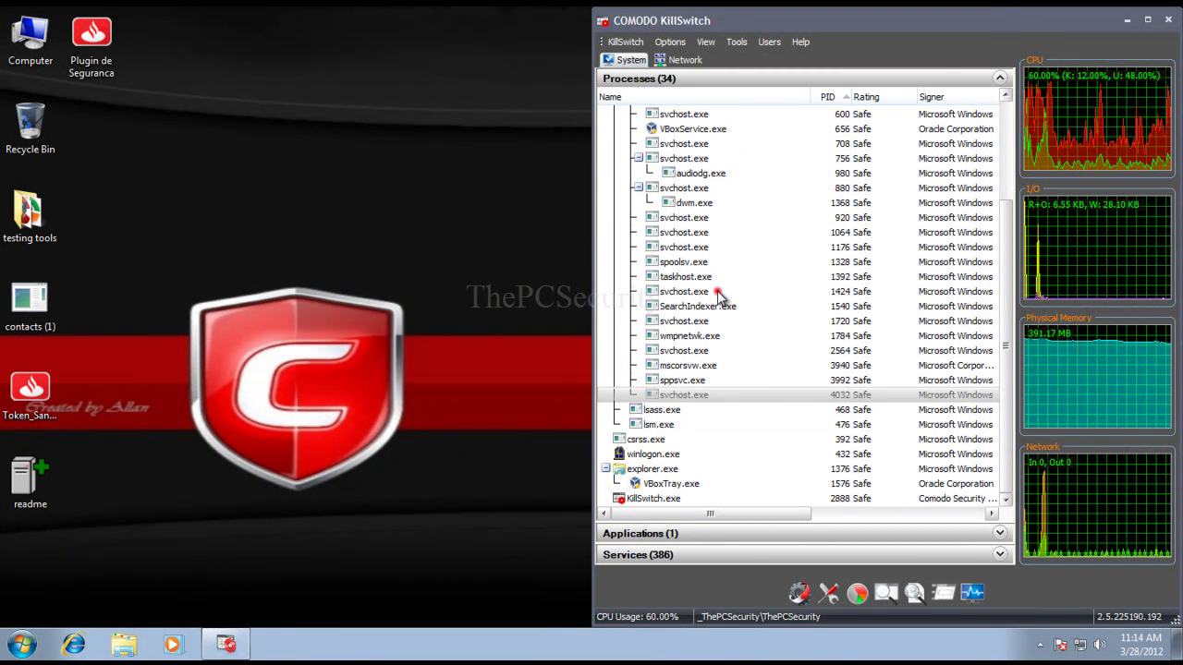
pyautogui.scroll(3, 719, 299)
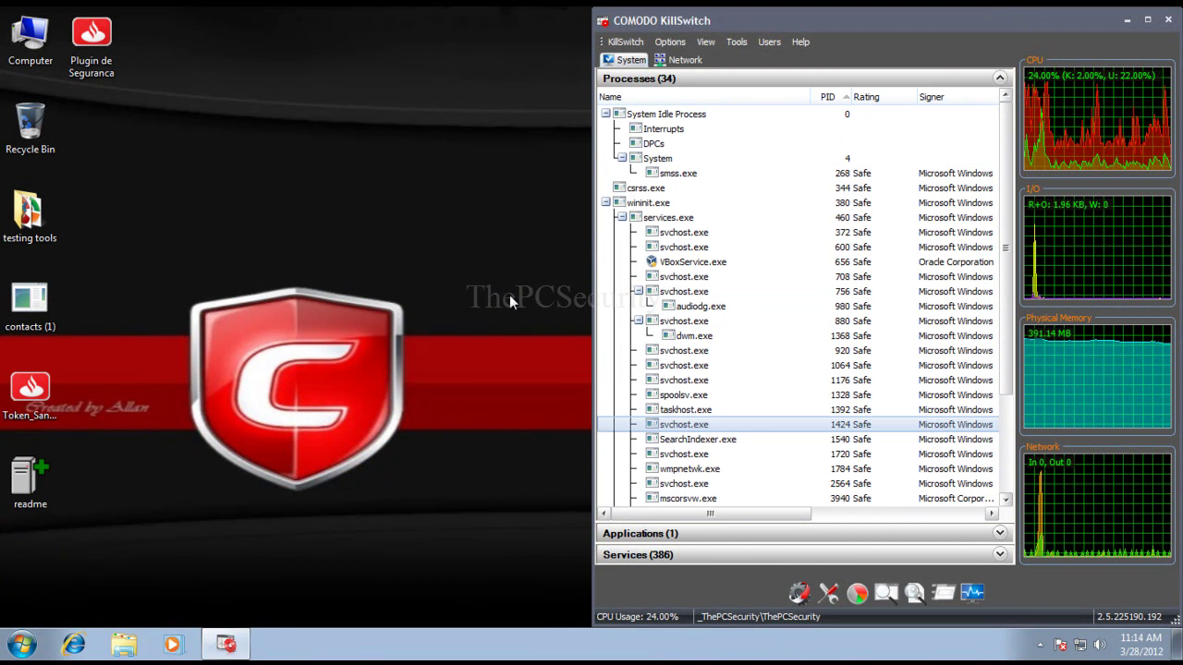
pyautogui.rightClick(510, 302)
pyautogui.press('Escape')
pyautogui.click(745, 306)
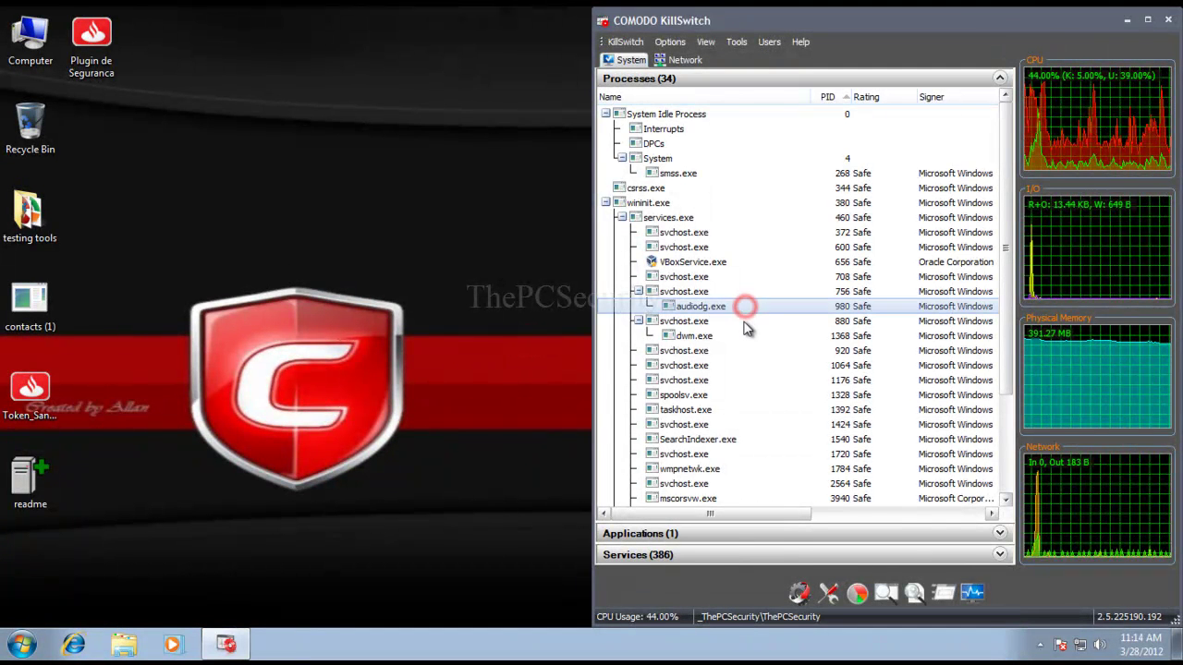
pyautogui.scroll(-3, 747, 328)
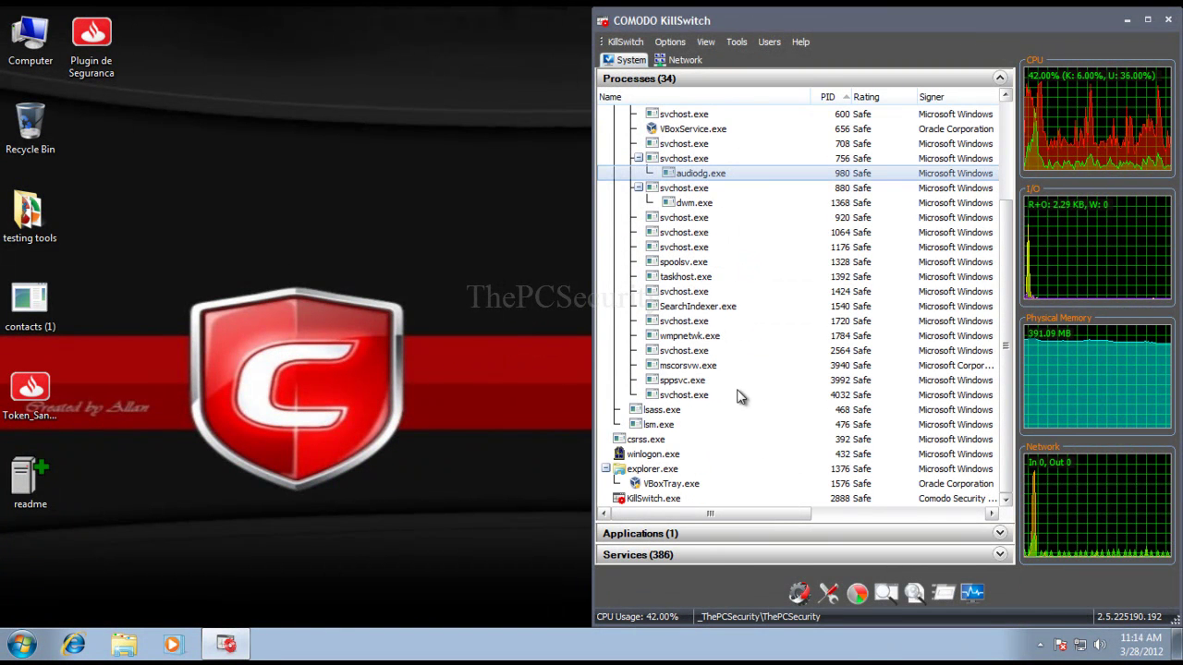
pyautogui.click(685, 277)
# Try to run the readme sample once more without administrator rights and dismiss the error message
pyautogui.doubleClick(47, 504)
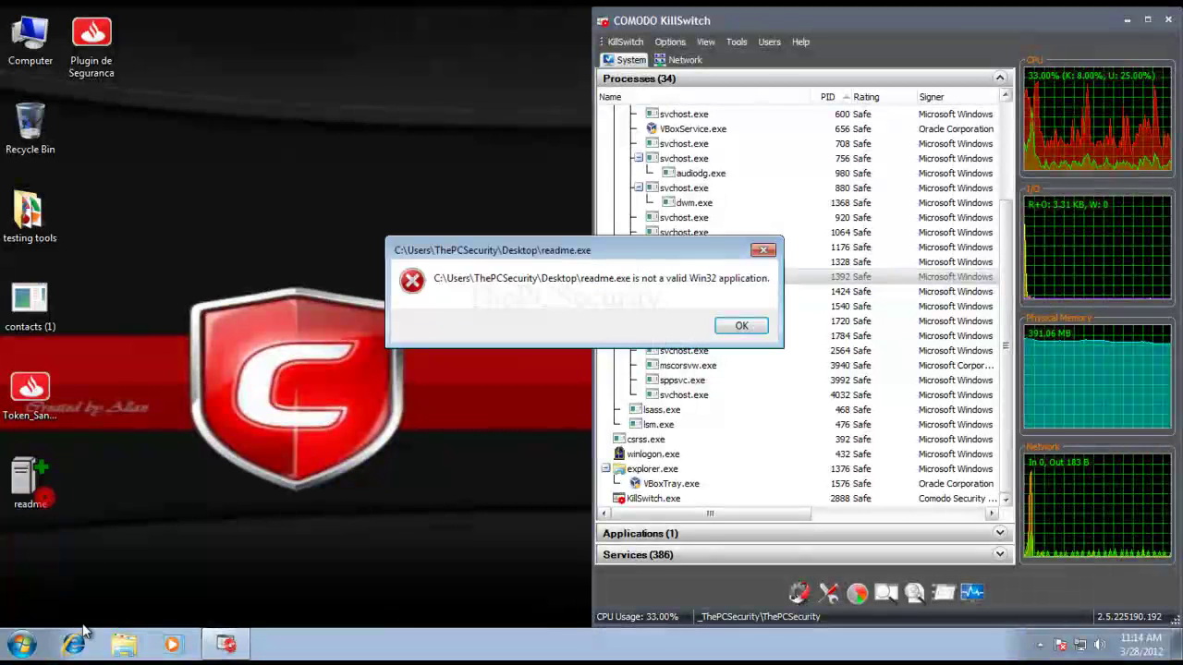
pyautogui.click(741, 326)
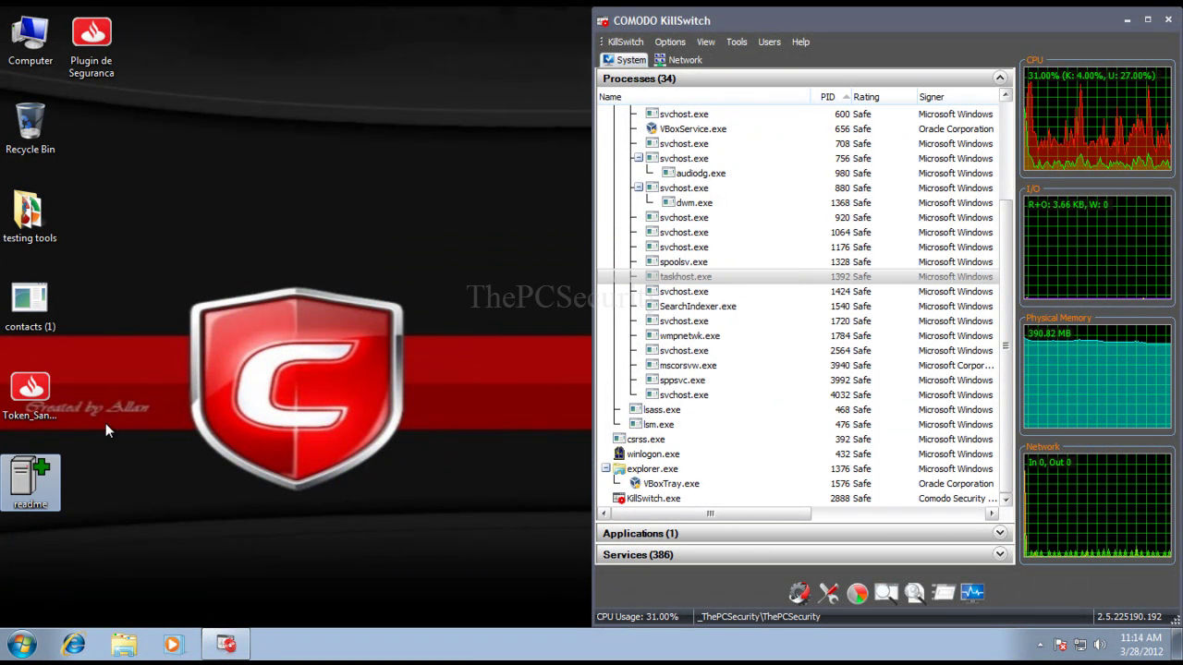
pyautogui.rightClick(72, 474)
pyautogui.click(29, 478)
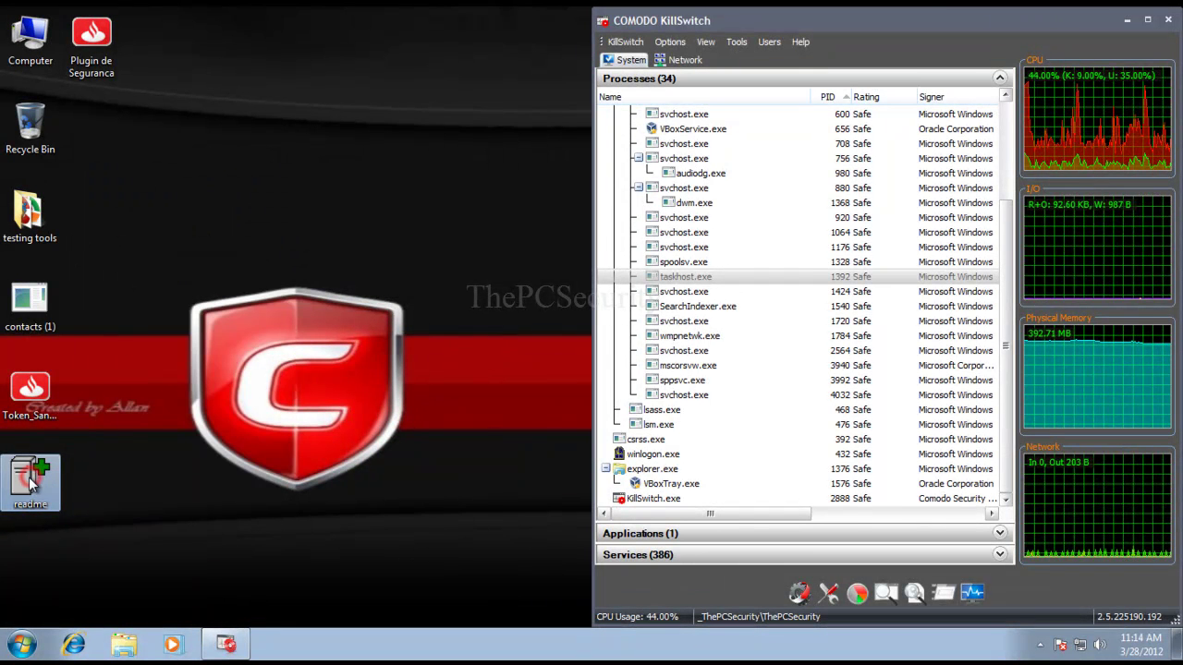
# Select the contacts (1) sample on the desktop without running it, and close KillSwitch
pyautogui.click(37, 320)
pyautogui.moveTo(104, 317); pyautogui.dragTo(23, 320)
pyautogui.rightClick(20, 319)
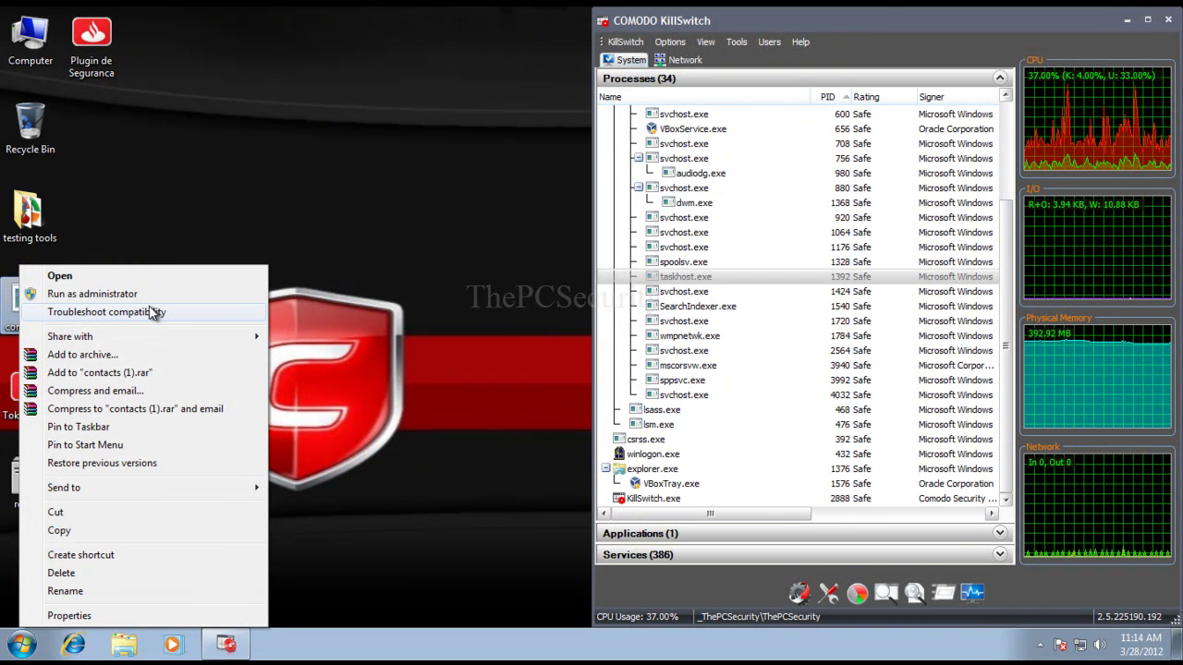
pyautogui.click(370, 306)
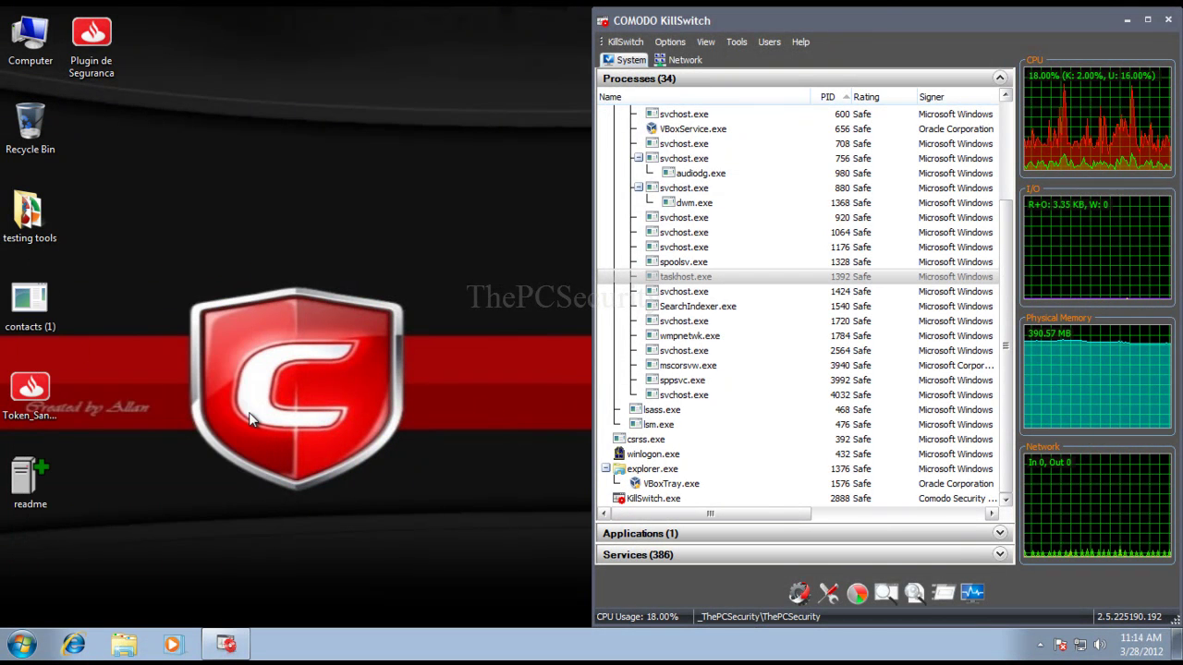
pyautogui.moveTo(114, 305); pyautogui.dragTo(37, 344)
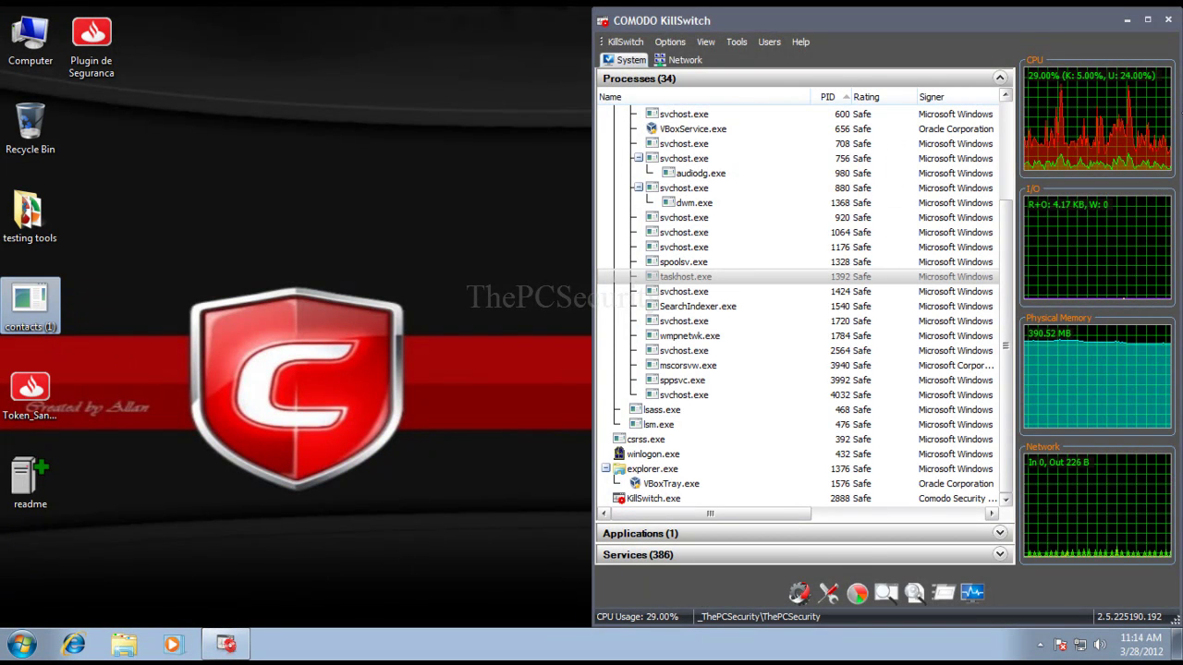
pyautogui.click(1168, 19)
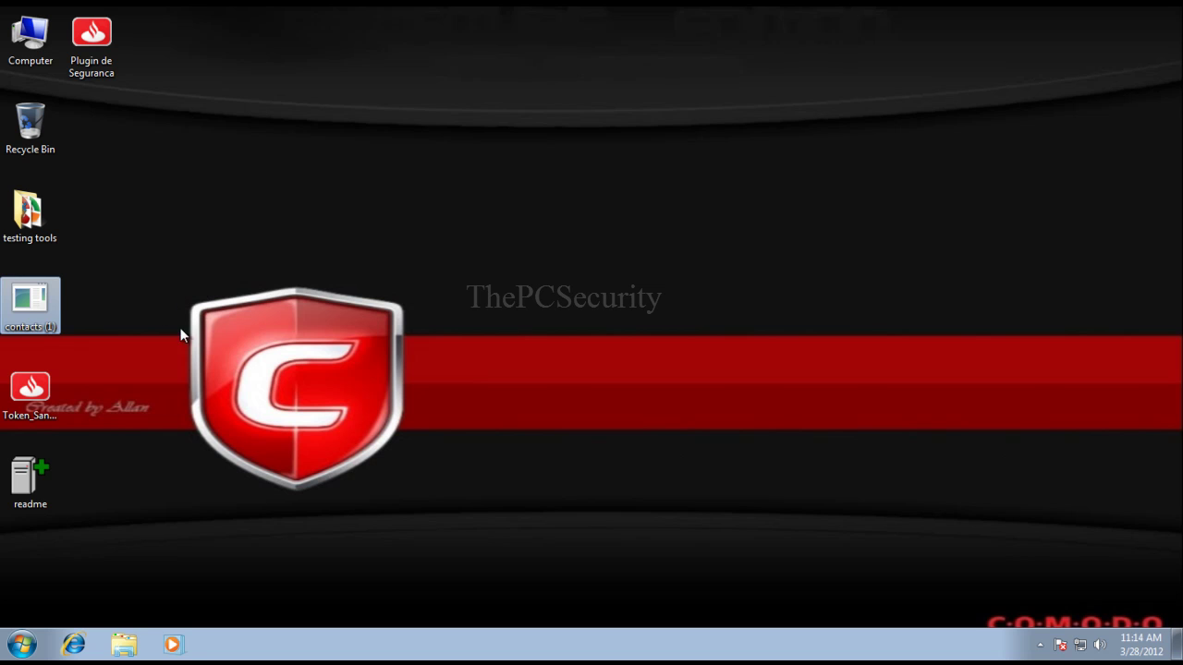
# Refresh the desktop and run the contacts (1) sample
pyautogui.moveTo(154, 296); pyautogui.dragTo(41, 332)
pyautogui.moveTo(22, 330)
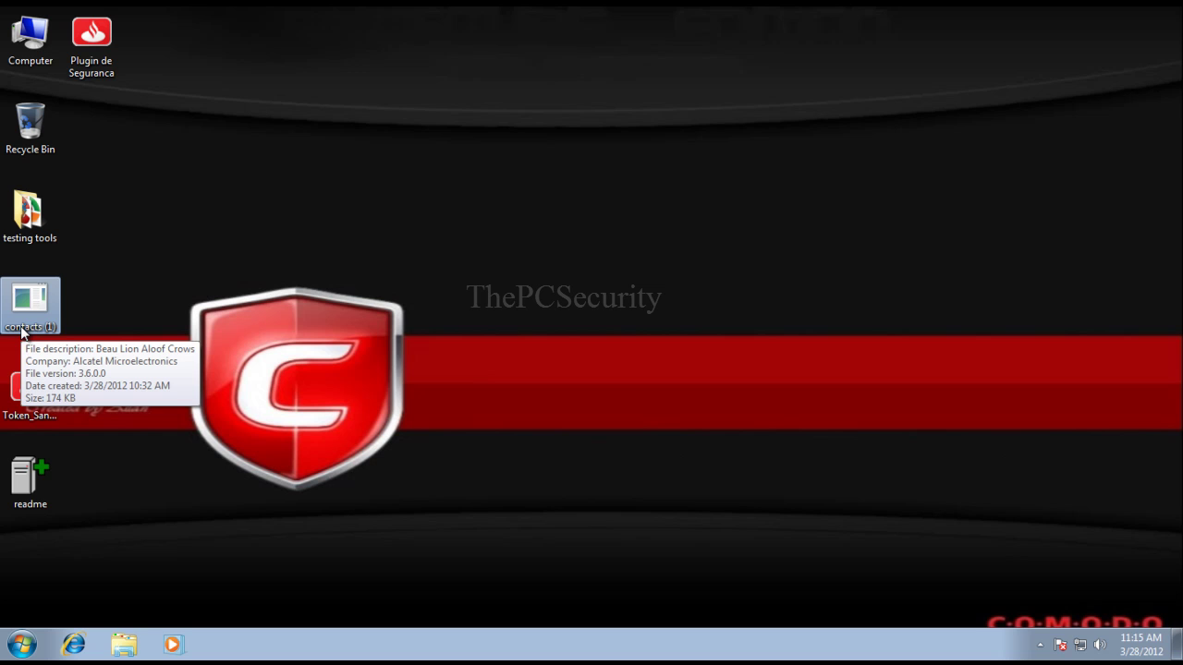
pyautogui.rightClick(345, 237)
pyautogui.click(370, 282)
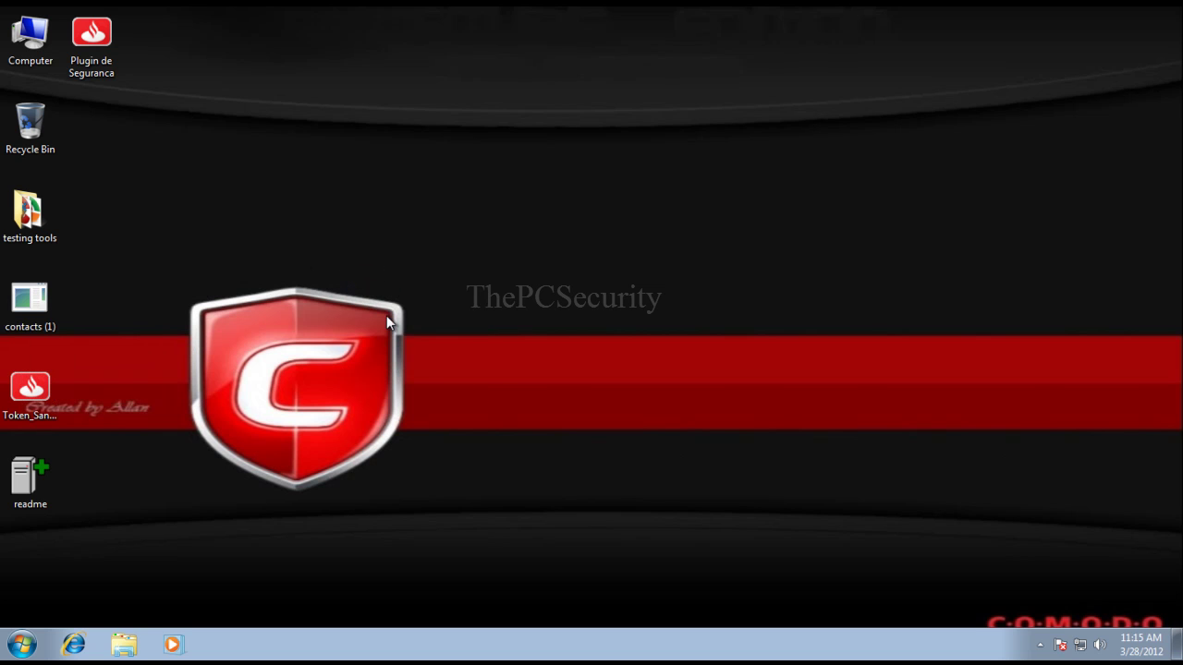
pyautogui.click(48, 315)
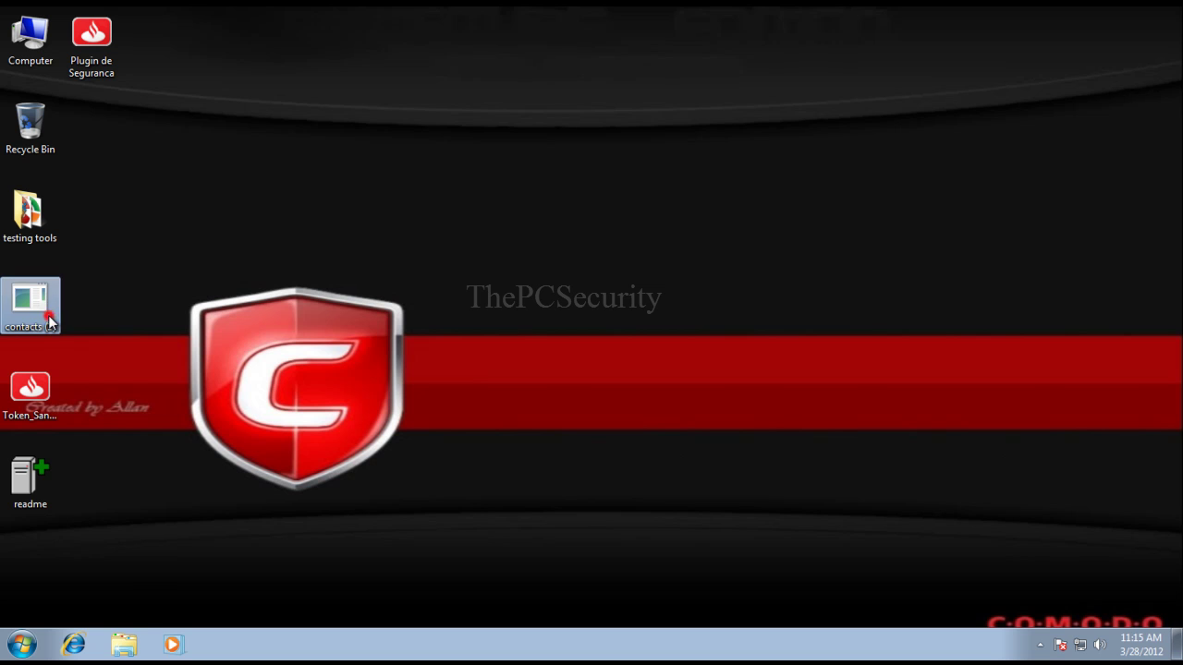
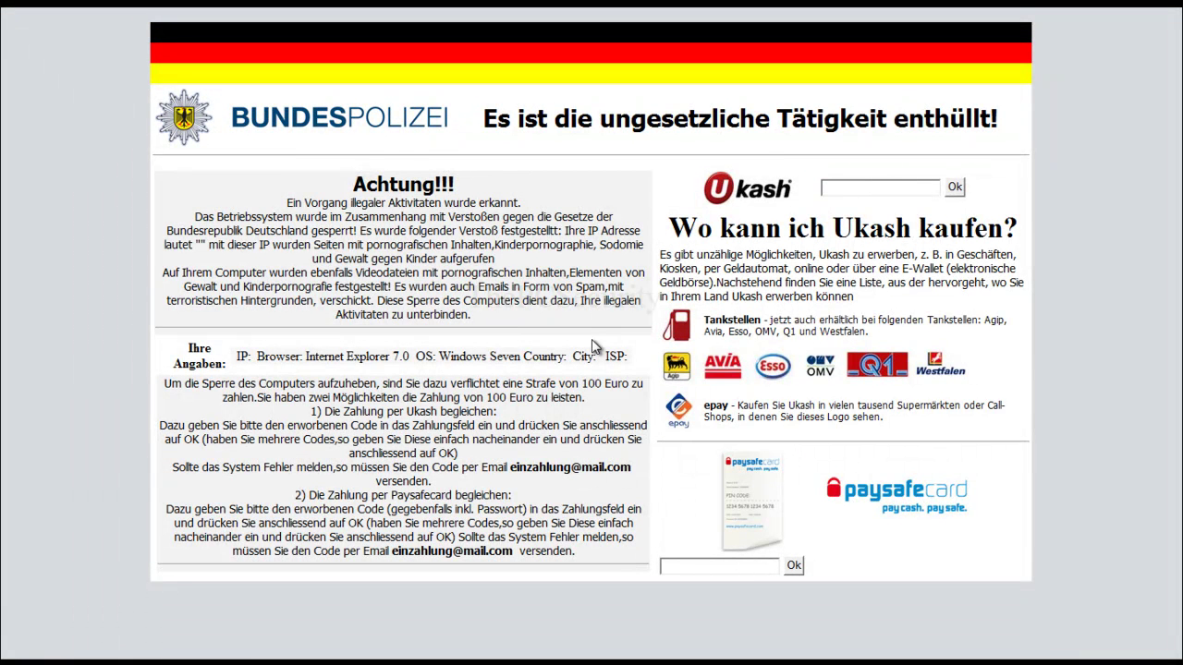
# Test the Ukash and paysafecard code fields on the ransom lock screen, submitting the paysafecard field without a code
pyautogui.click(738, 568)
pyautogui.click(883, 190)
pyautogui.click(739, 562)
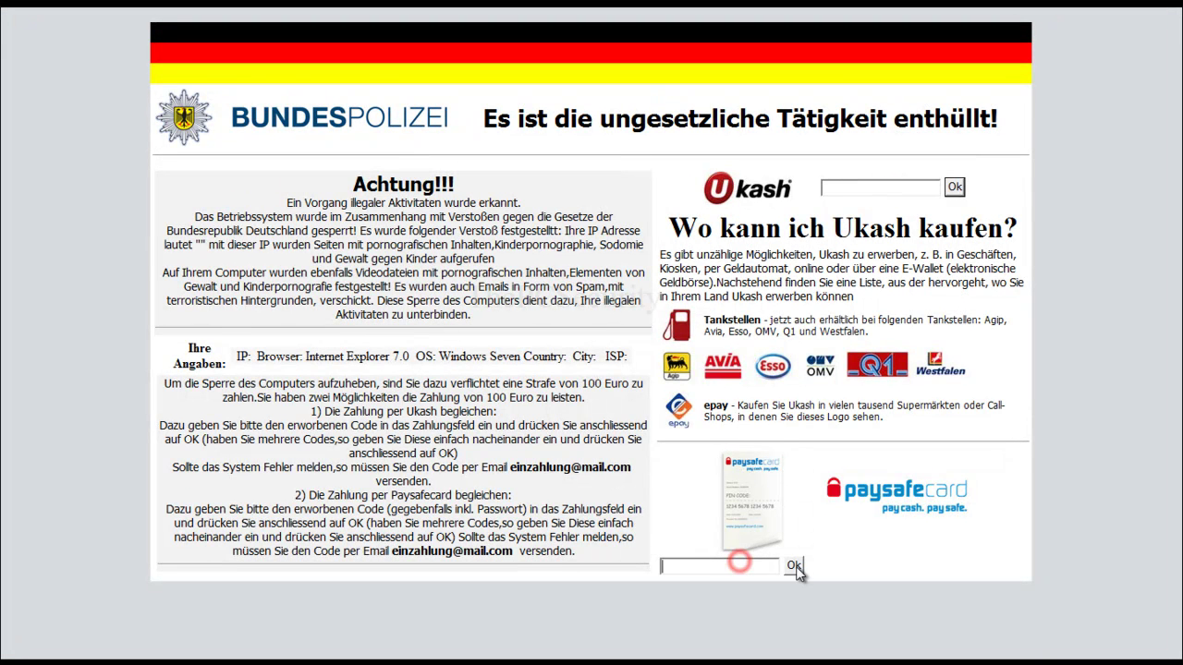
pyautogui.click(881, 187)
pyautogui.click(681, 568)
pyautogui.click(795, 564)
pyautogui.click(843, 188)
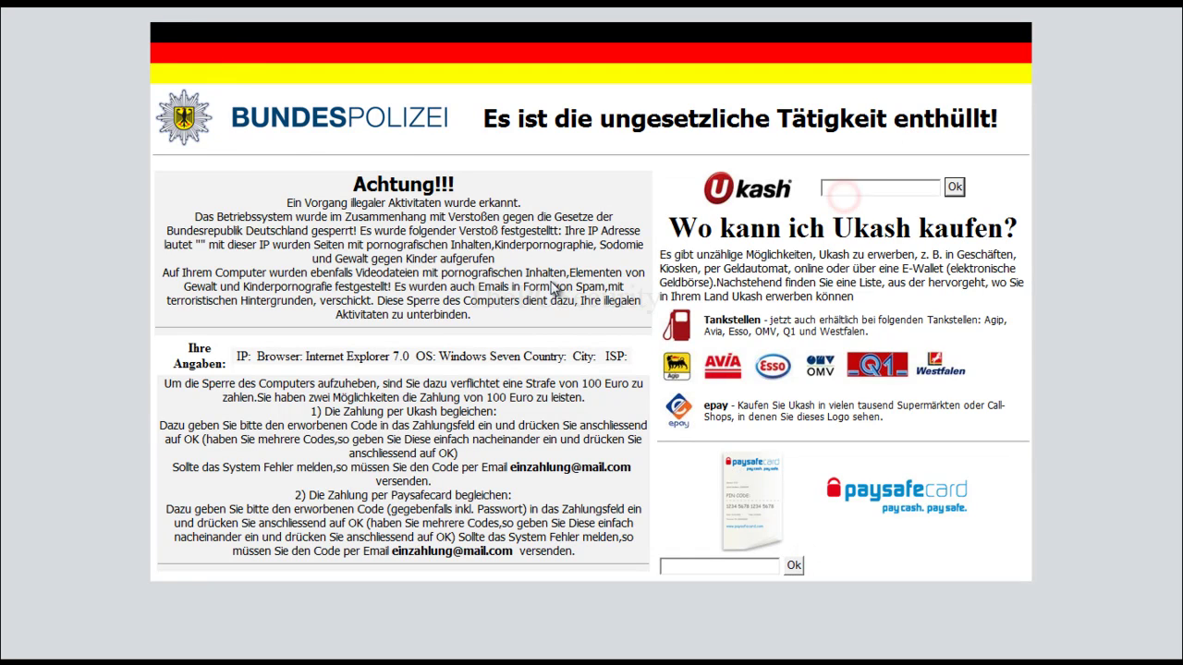
# Reset the locked virtual machine and start Windows normally from the error recovery screen
pyautogui.click(26, 5)
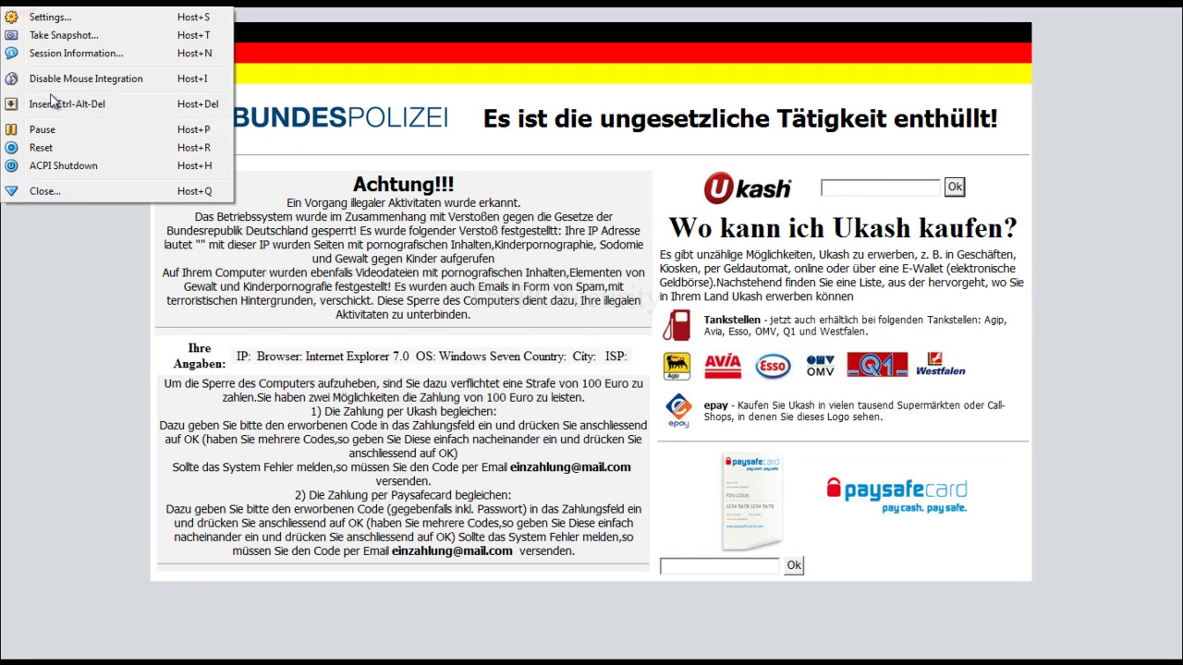
pyautogui.click(63, 147)
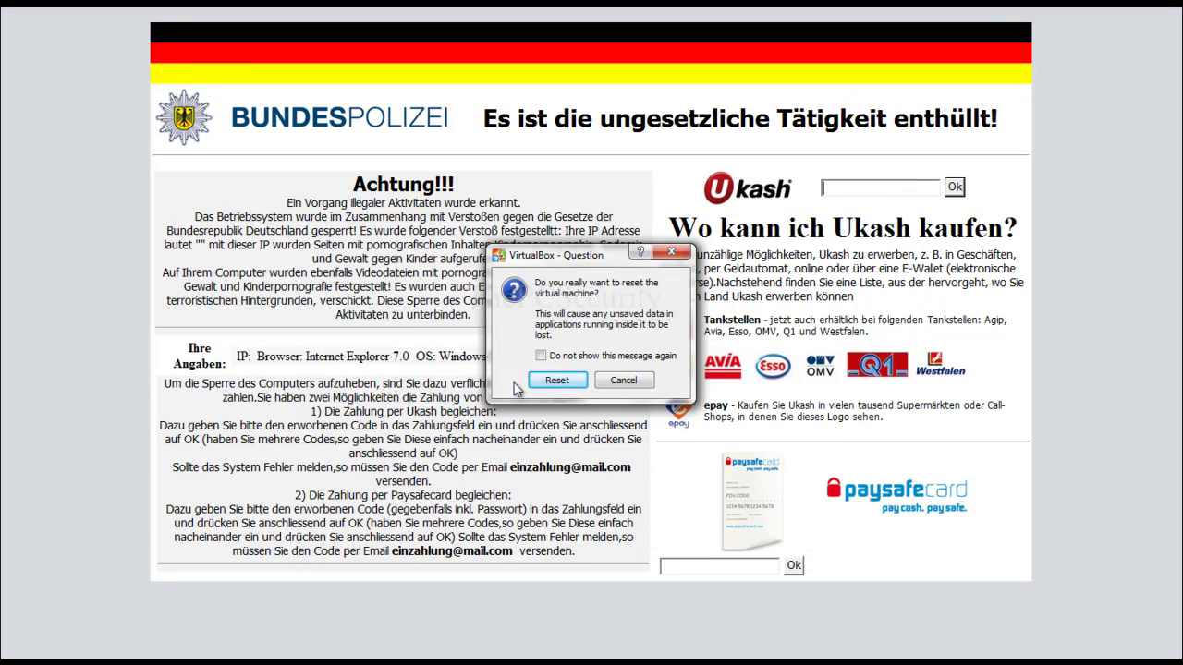
pyautogui.click(556, 380)
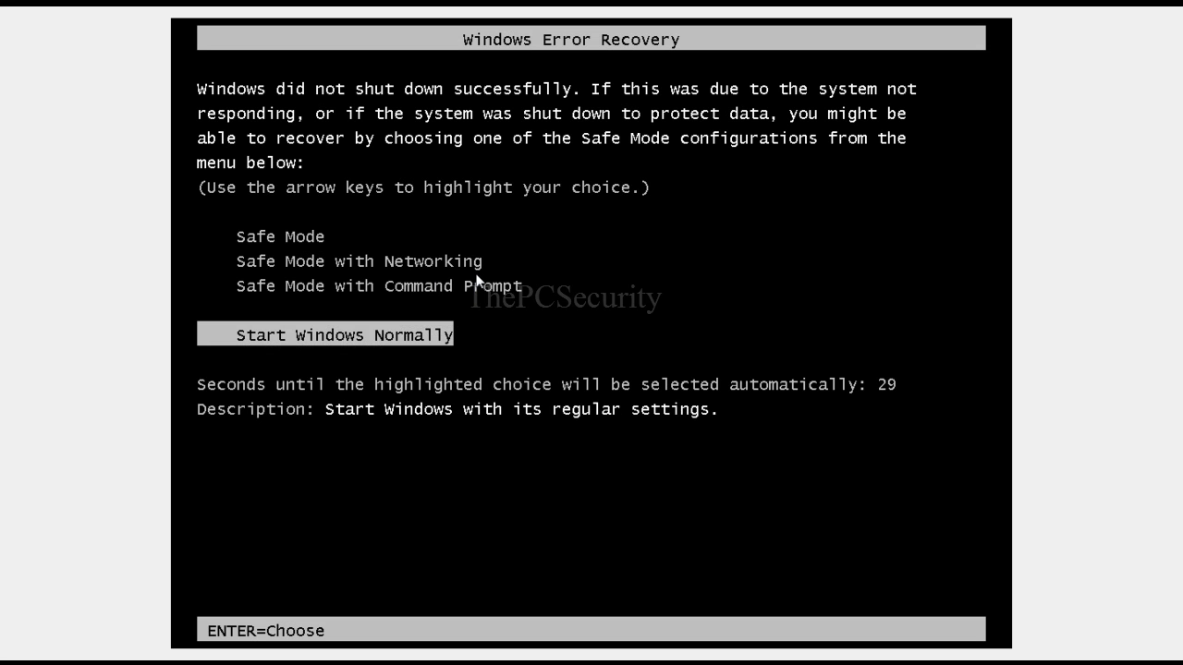
pyautogui.press('Return')
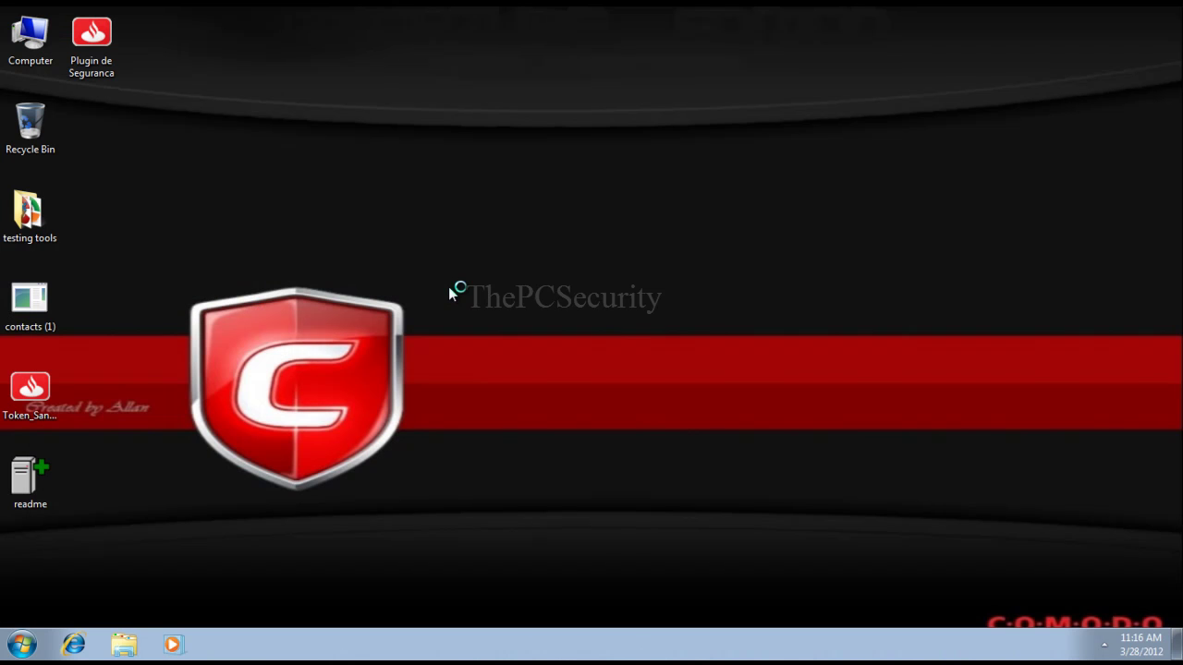
pyautogui.rightClick(404, 272)
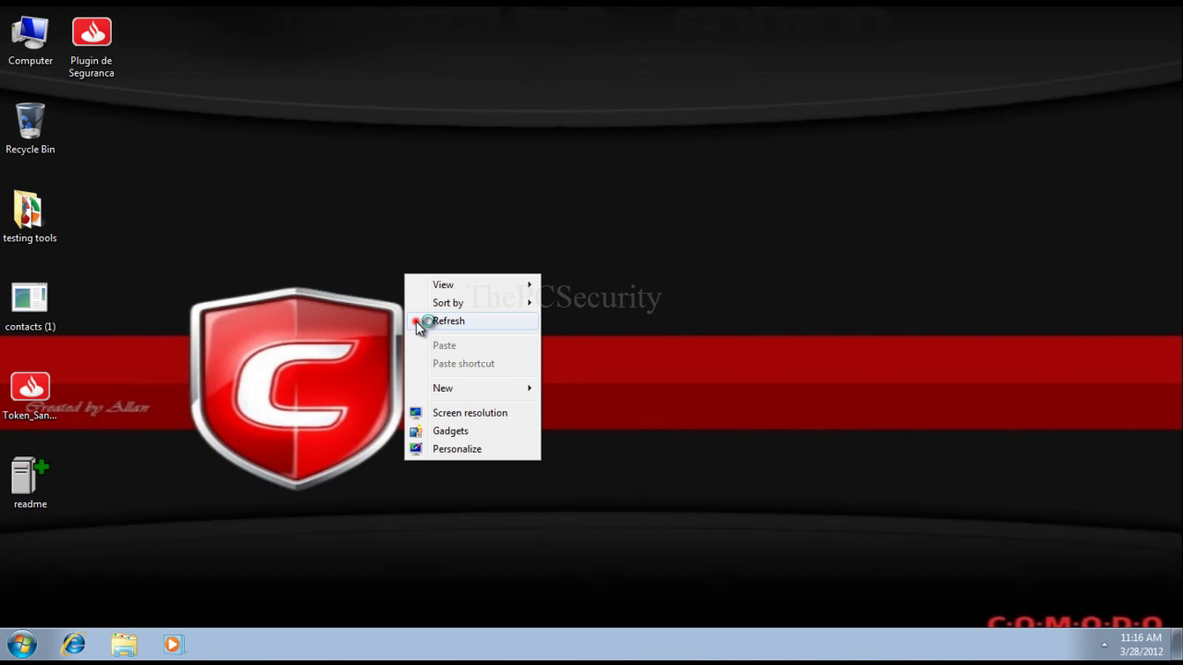
pyautogui.click(420, 320)
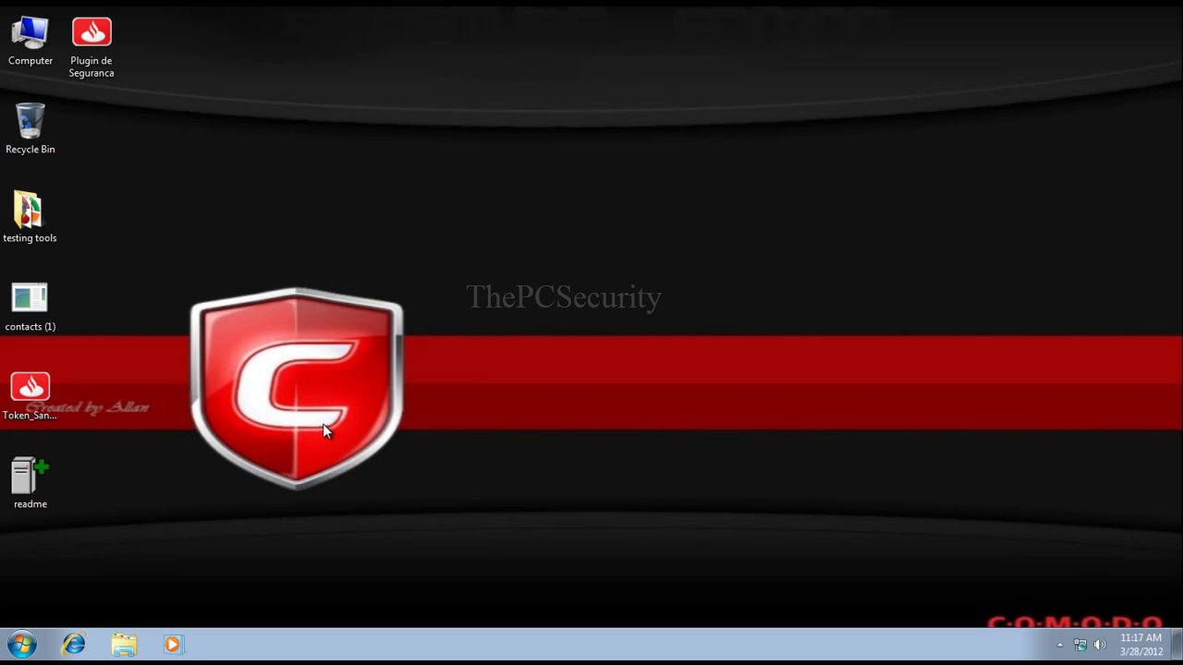
pyautogui.moveTo(583, 506); pyautogui.dragTo(447, 361)
pyautogui.rightClick(383, 264)
pyautogui.click(397, 307)
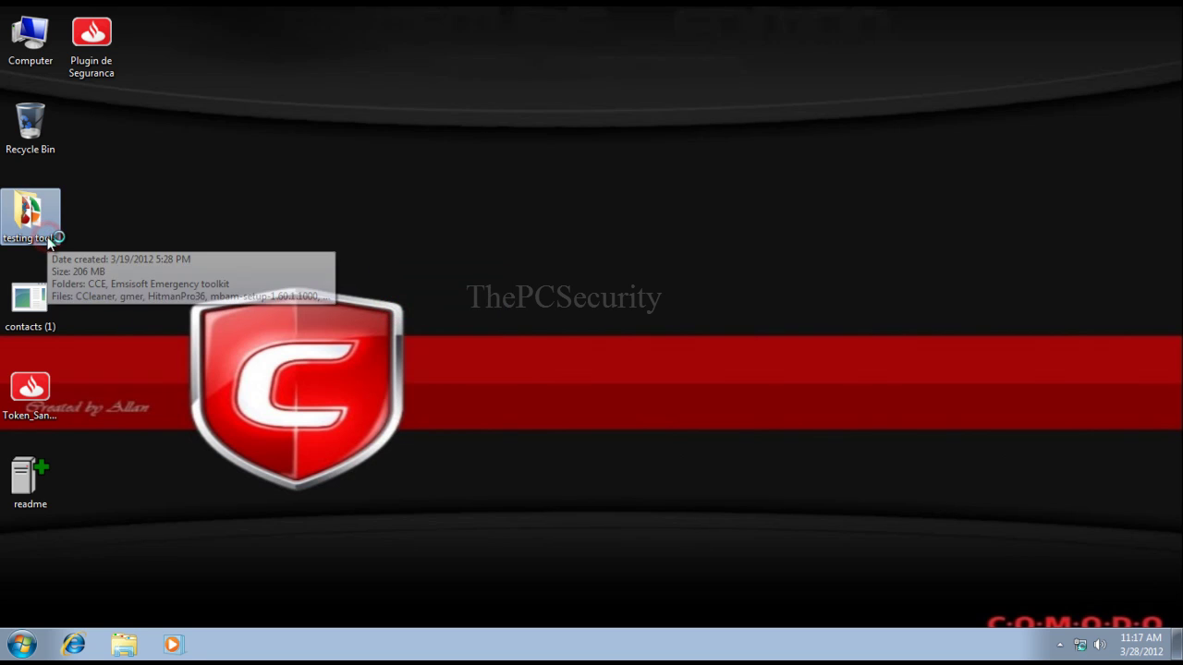
# Try to open a tool from the testing tools folder and dismiss the SpyFree crash message
pyautogui.doubleClick(47, 233)
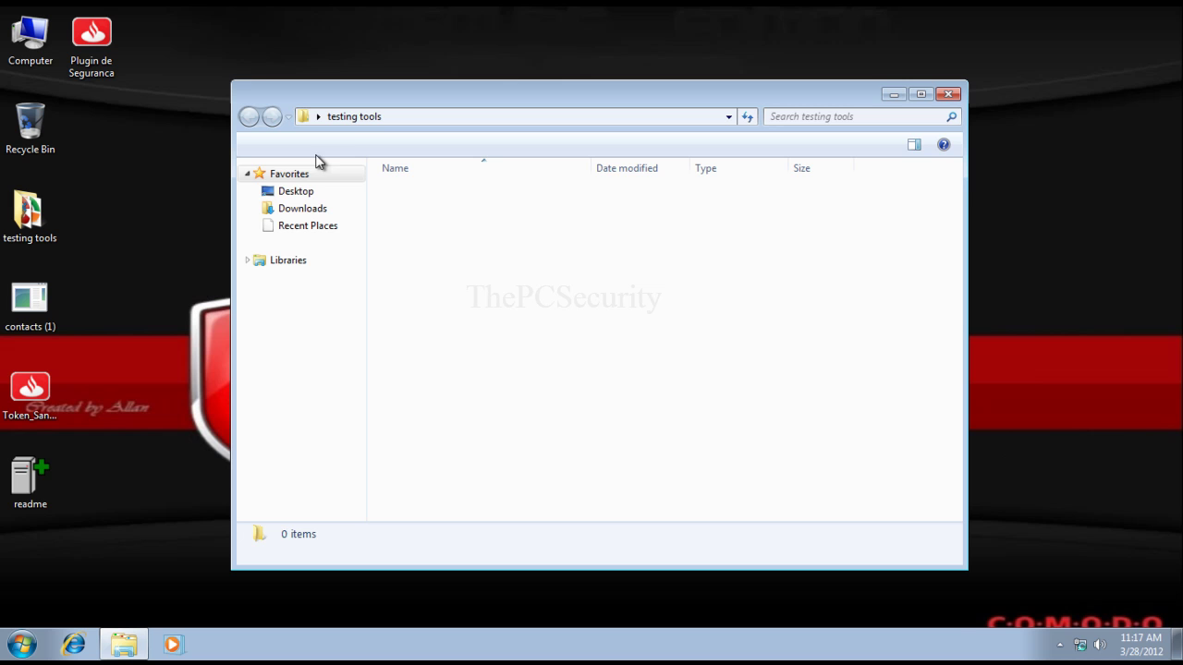
pyautogui.doubleClick(428, 261)
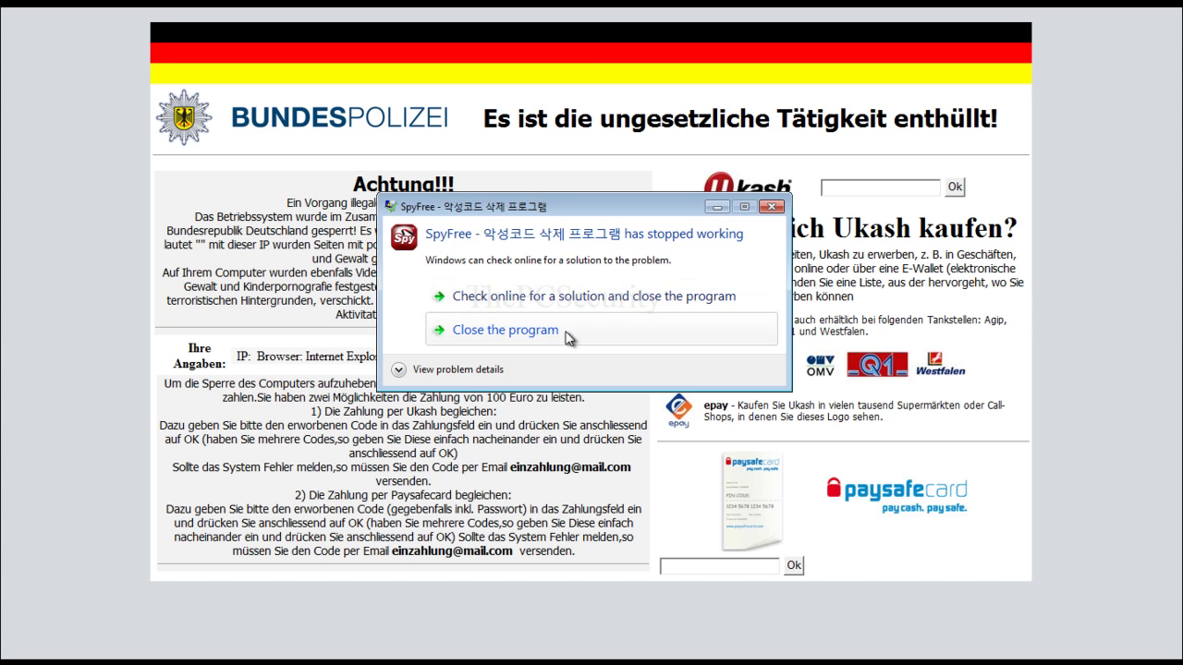
pyautogui.click(775, 206)
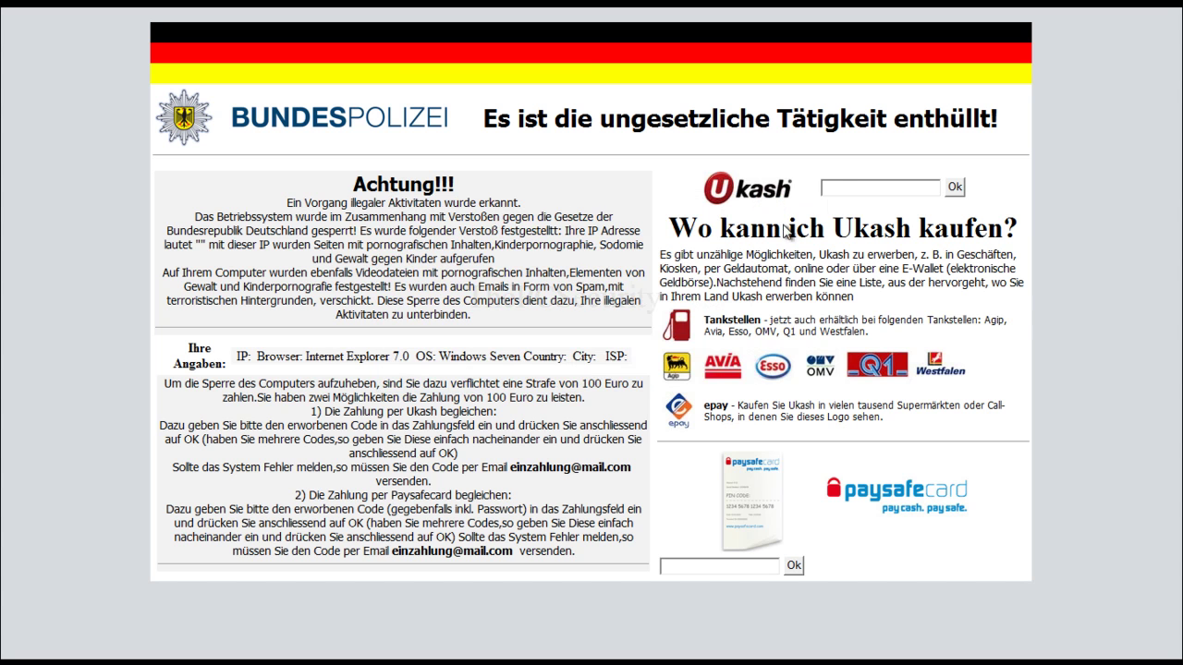
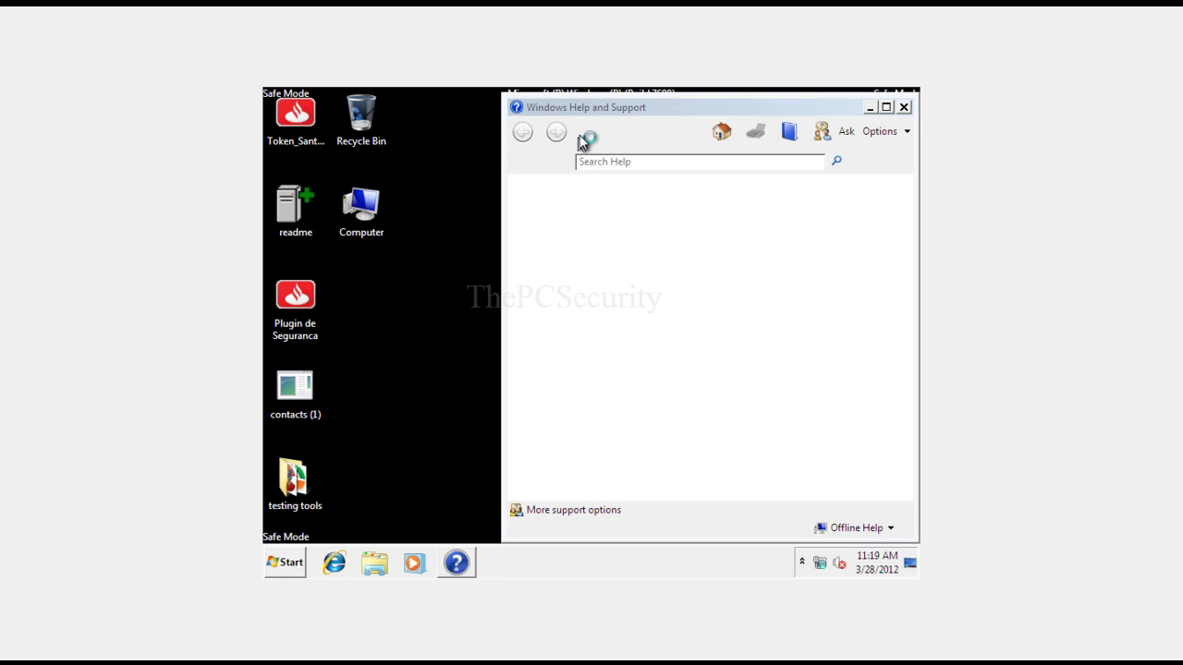
# Close Windows Help and Support and refresh the Safe Mode desktop
pyautogui.click(904, 107)
pyautogui.rightClick(561, 226)
pyautogui.click(572, 268)
pyautogui.rightClick(572, 269)
pyautogui.click(588, 309)
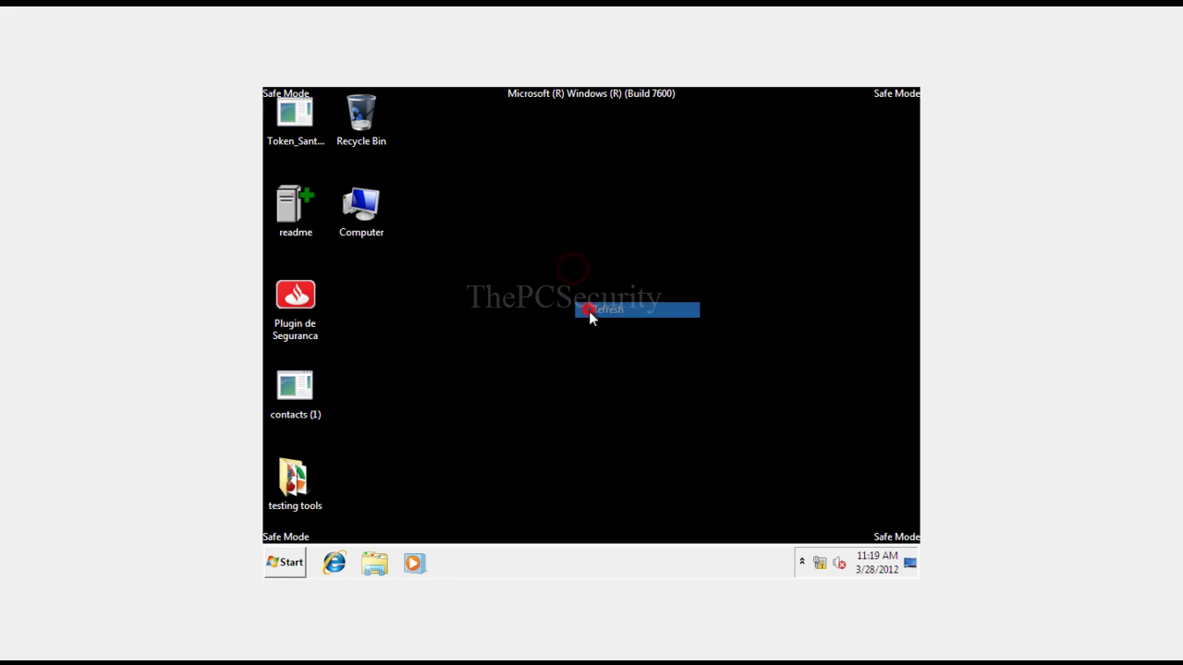
pyautogui.rightClick(526, 238)
pyautogui.click(549, 281)
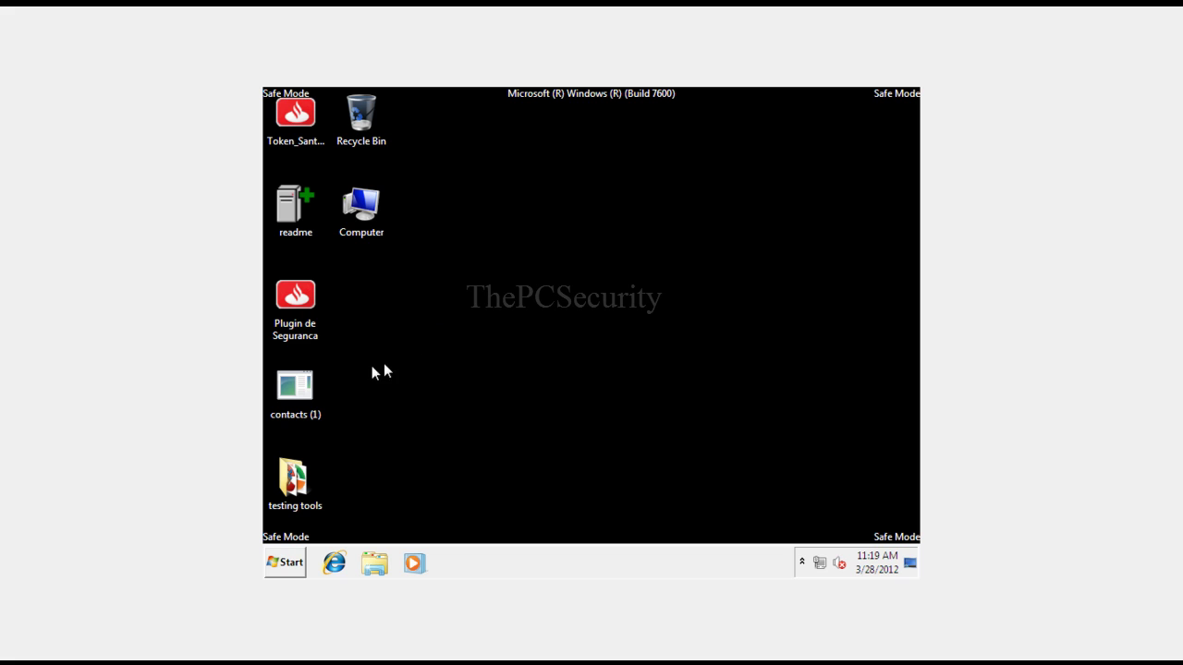
# Examine the full process list in Task Manager for suspicious processes in Safe Mode, and close Task Manager
pyautogui.rightClick(482, 553)
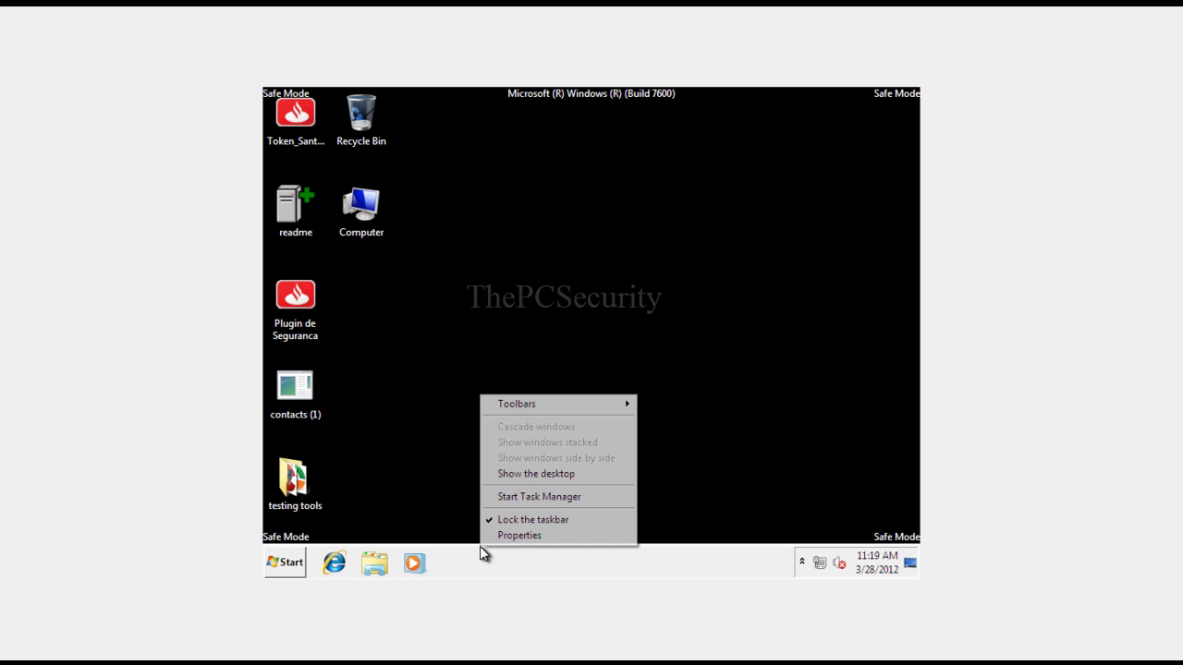
pyautogui.click(504, 497)
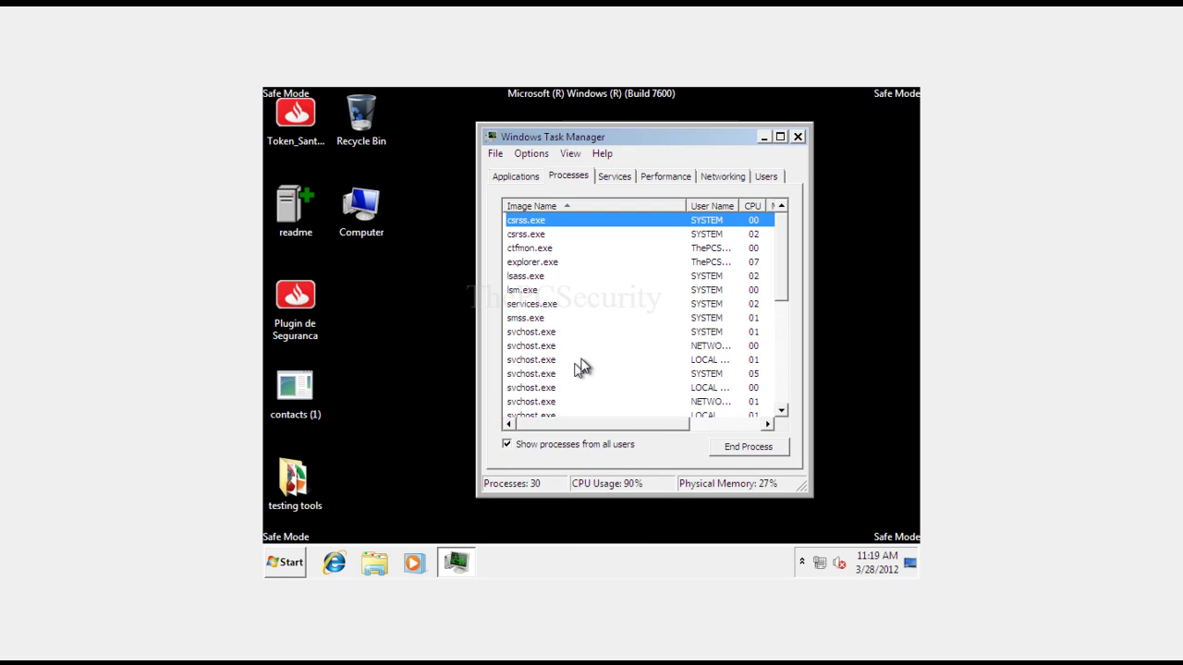
pyautogui.click(581, 365)
pyautogui.scroll(-5, 541, 337)
pyautogui.scroll(3, 540, 337)
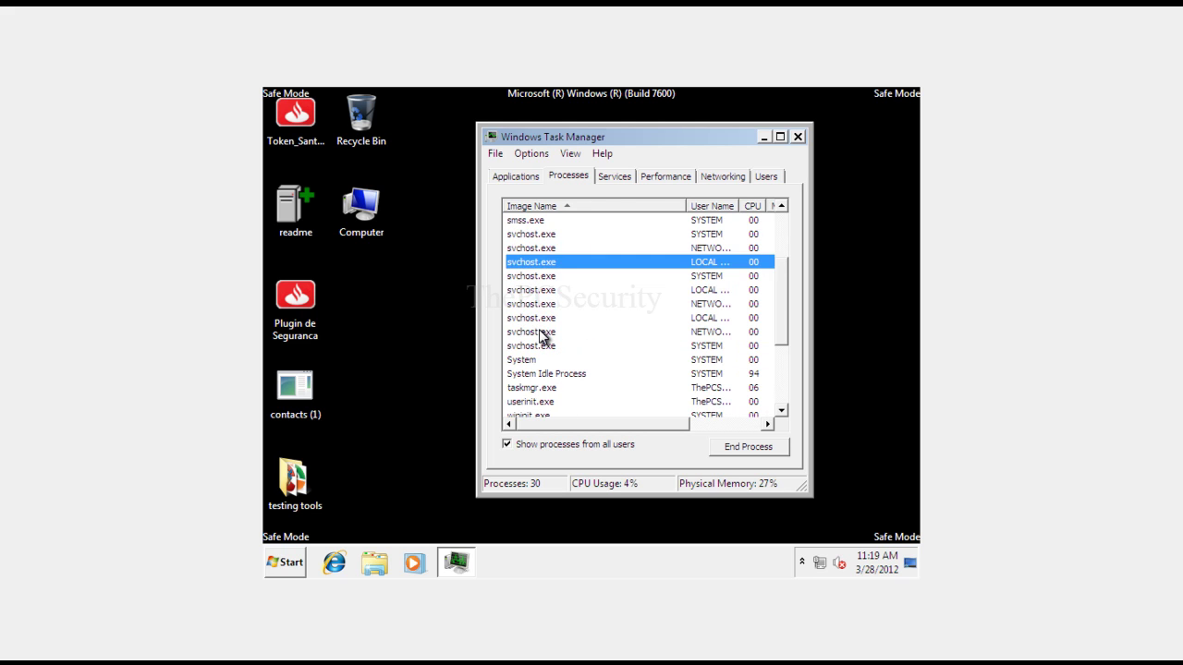
pyautogui.click(540, 332)
pyautogui.scroll(-3, 541, 338)
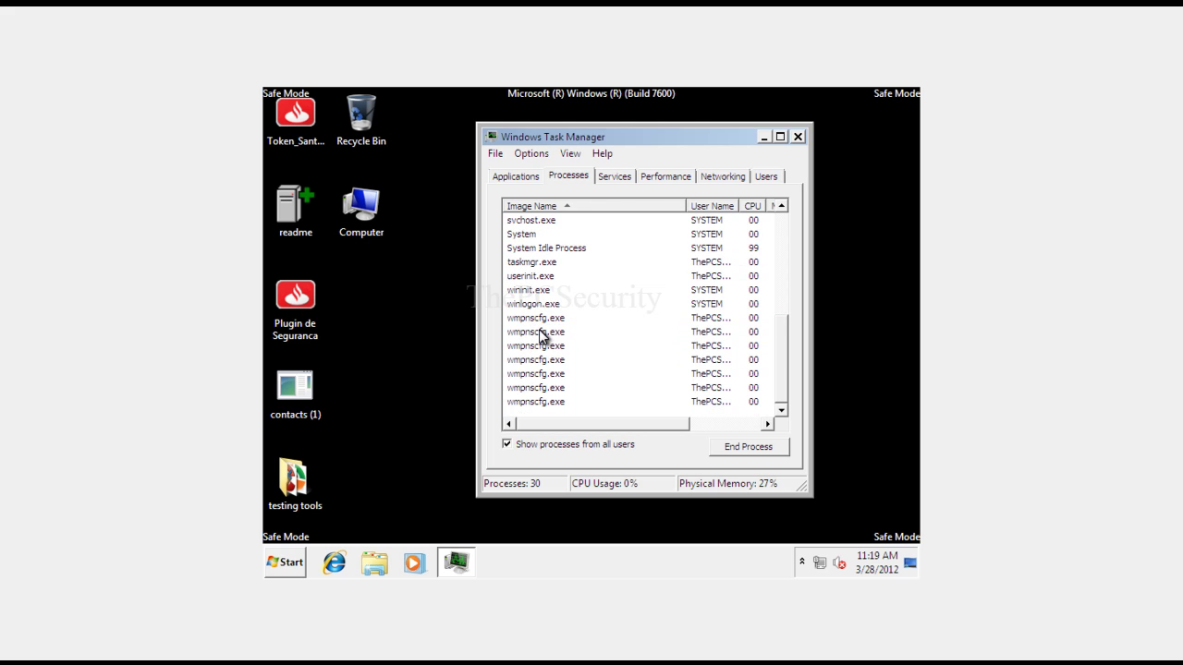
pyautogui.click(540, 335)
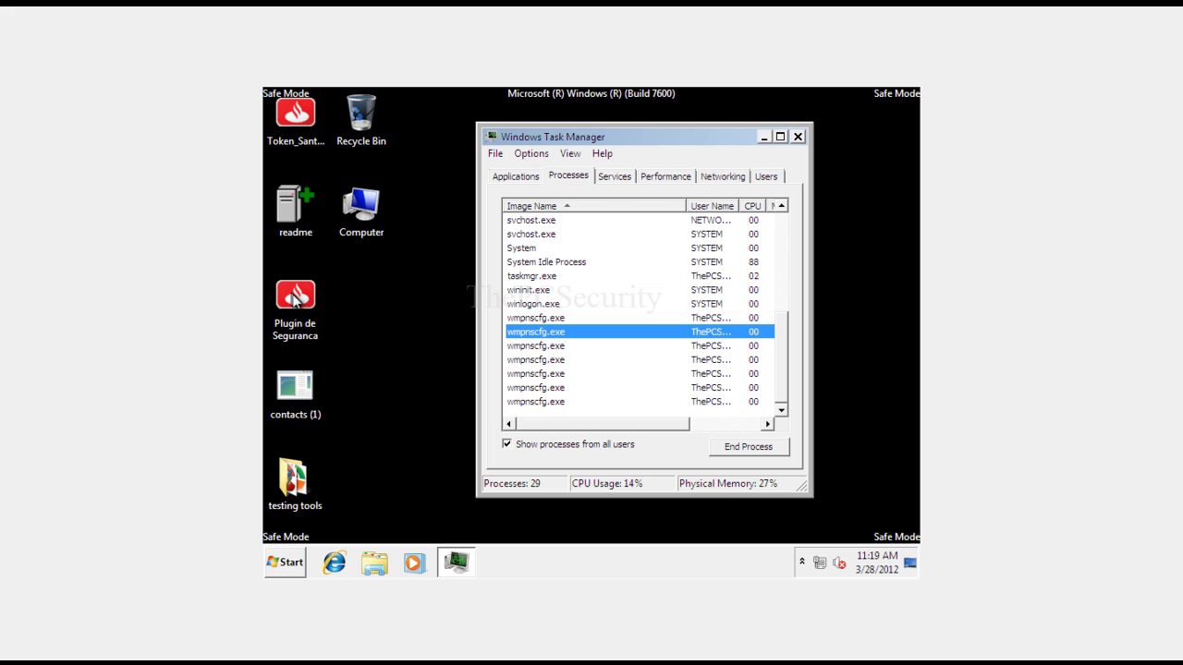
pyautogui.click(573, 375)
pyautogui.scroll(5, 570, 381)
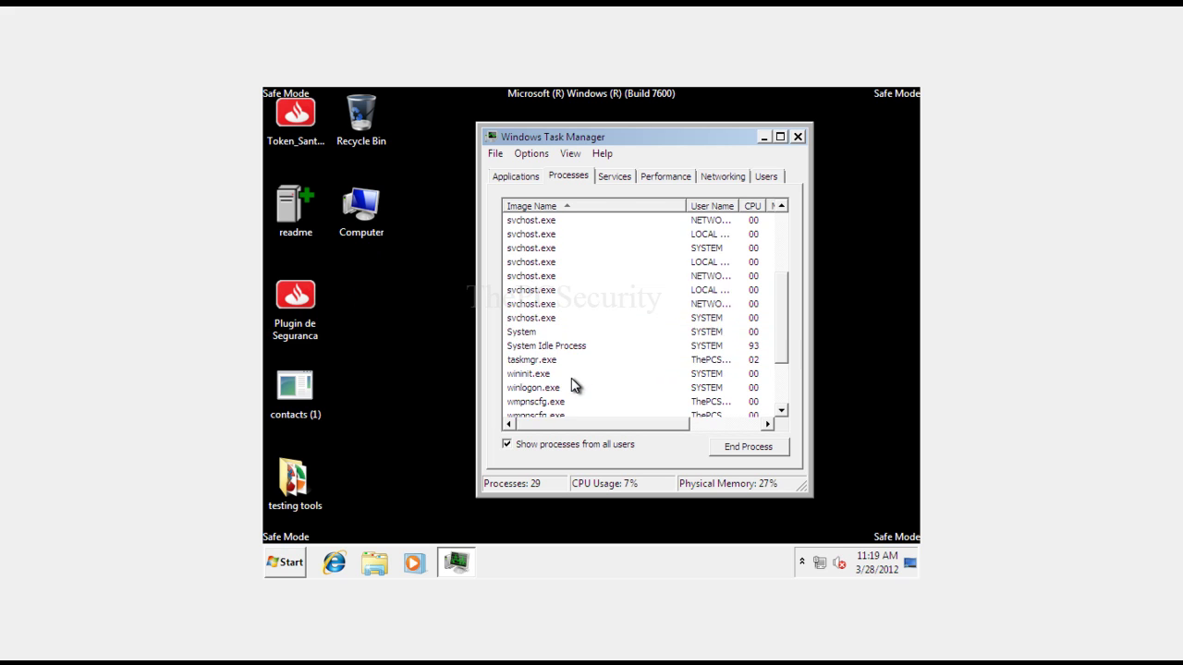
pyautogui.click(547, 276)
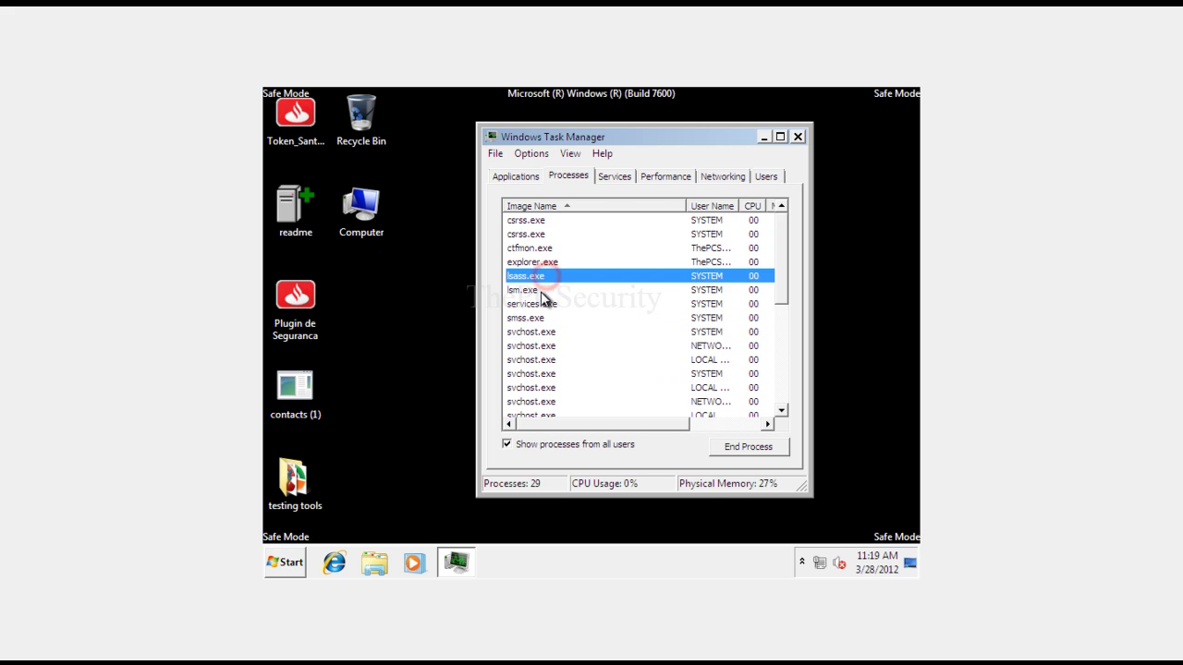
pyautogui.click(543, 290)
pyautogui.click(797, 137)
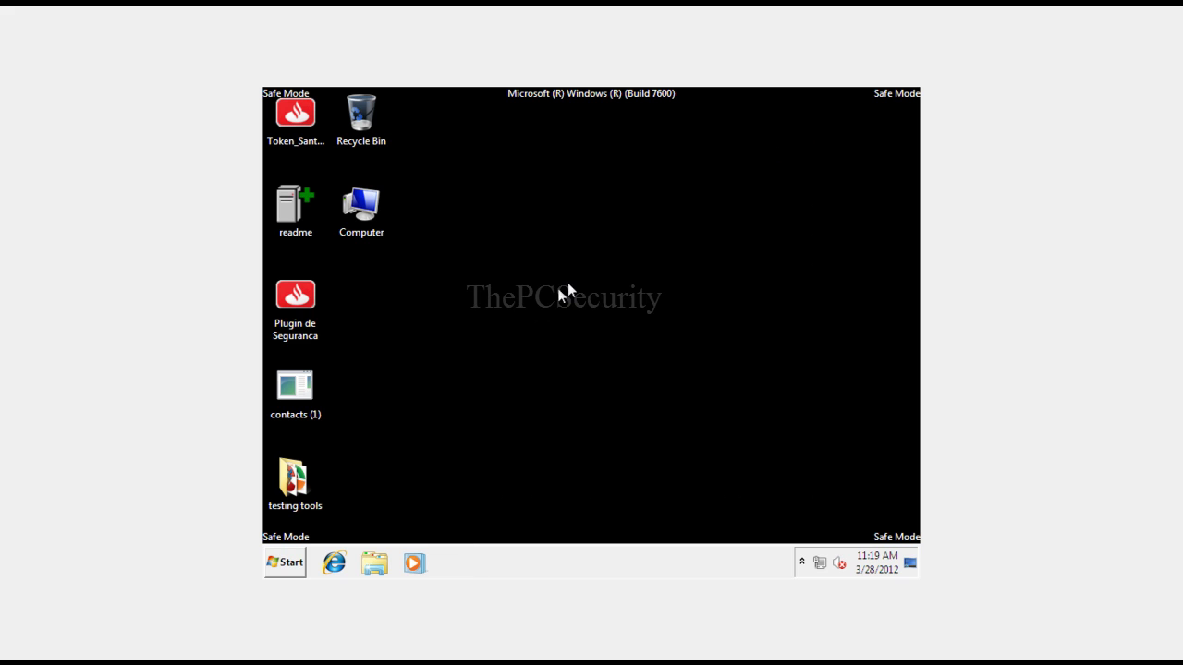
pyautogui.moveTo(456, 196); pyautogui.dragTo(391, 281)
pyautogui.rightClick(595, 267)
pyautogui.click(634, 307)
pyautogui.click(279, 561)
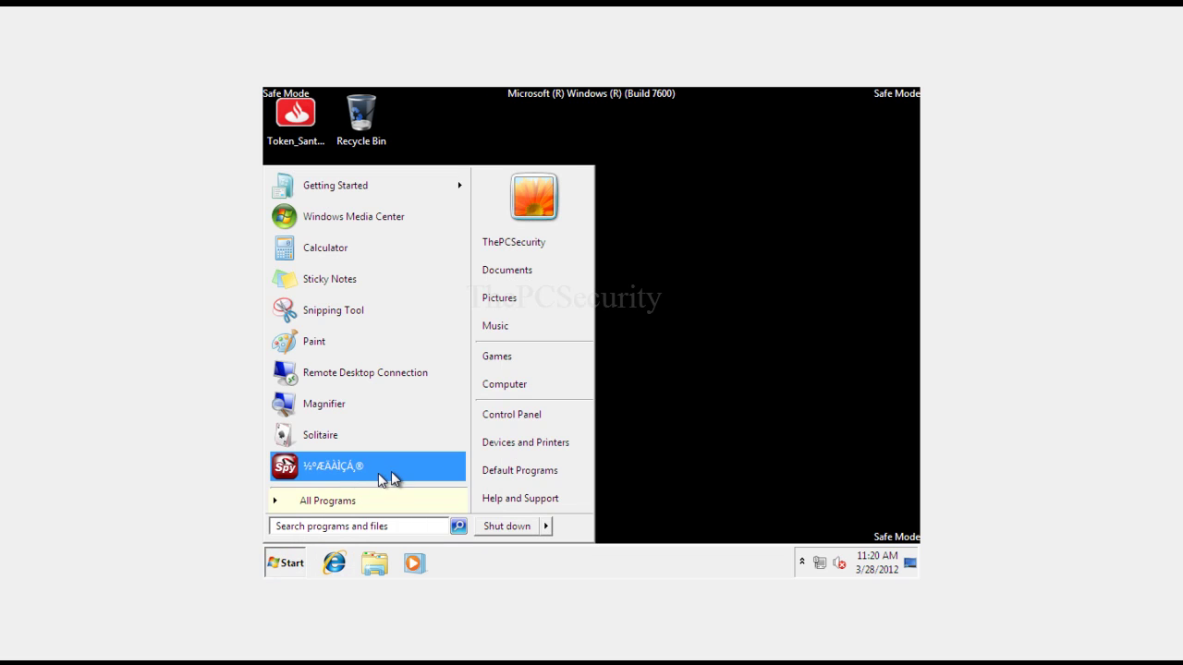
pyautogui.click(685, 324)
pyautogui.rightClick(491, 274)
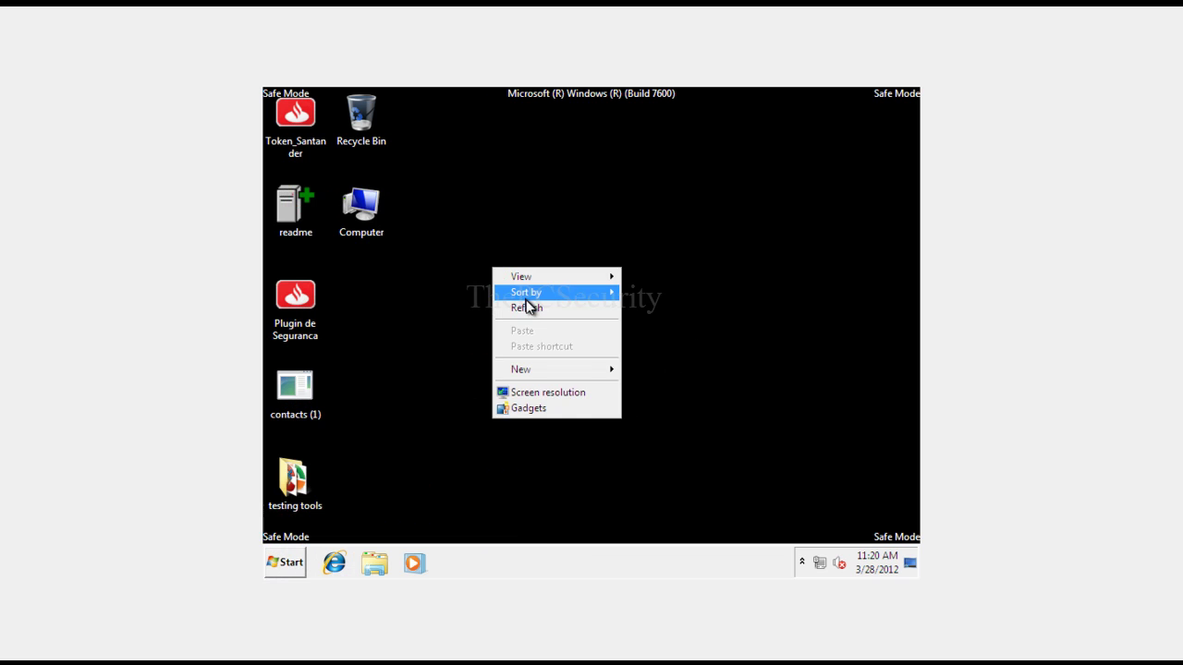
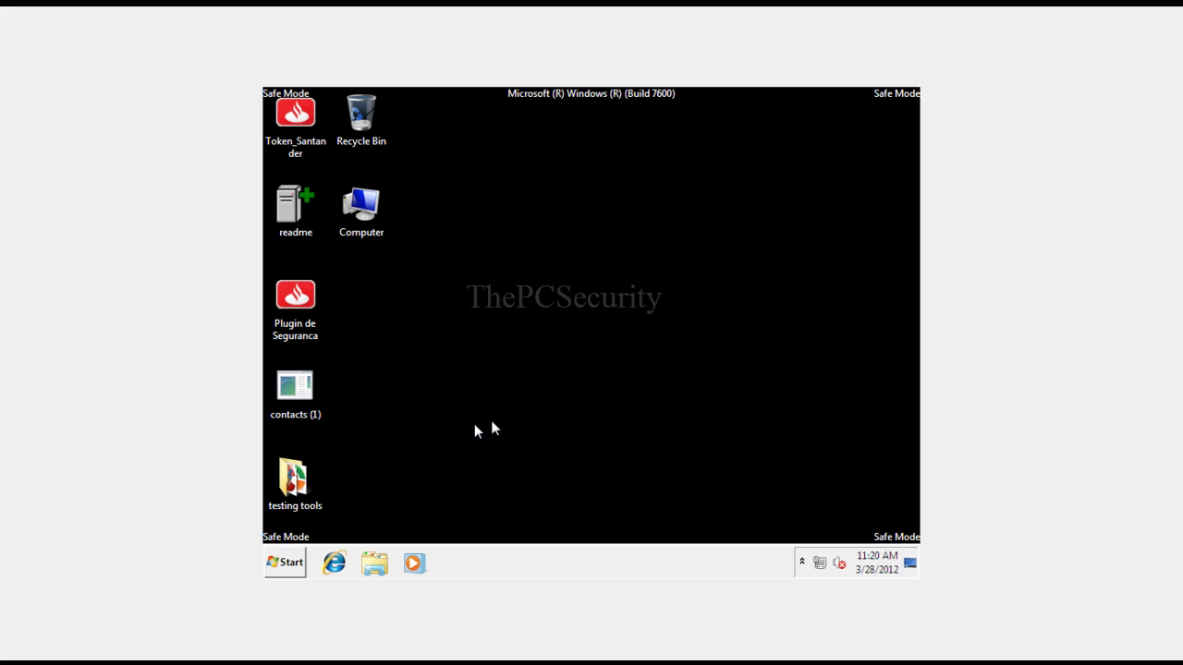
# Search the Start menu for the Run command and use it to launch msconfig
pyautogui.click(292, 559)
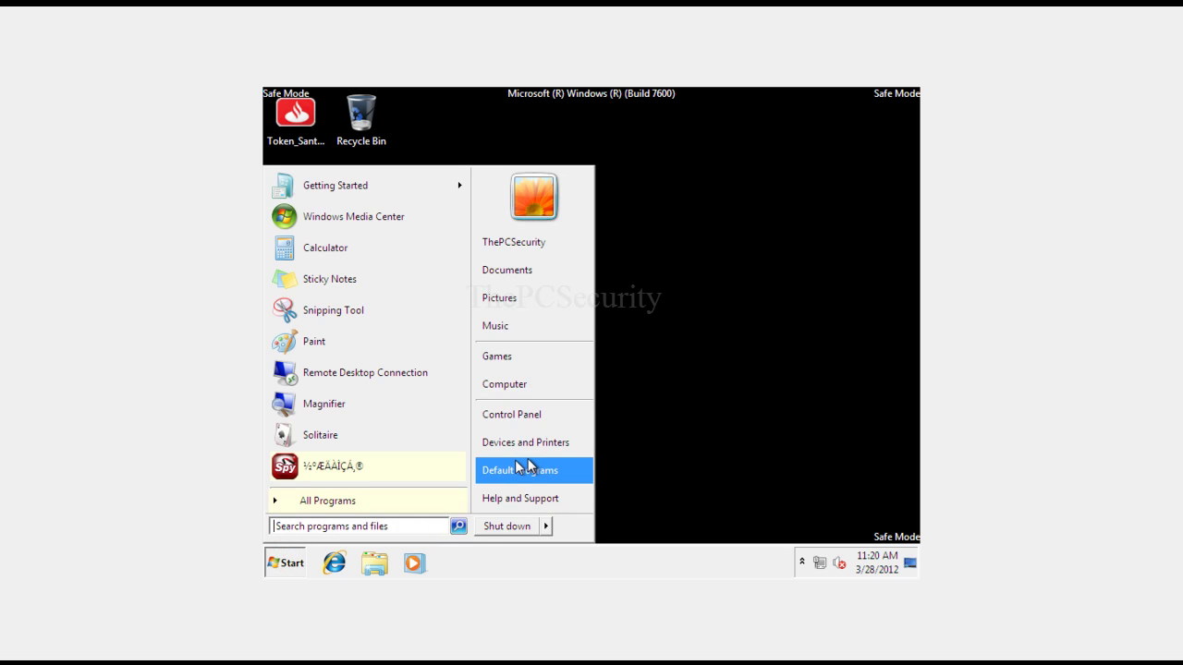
pyautogui.click(388, 499)
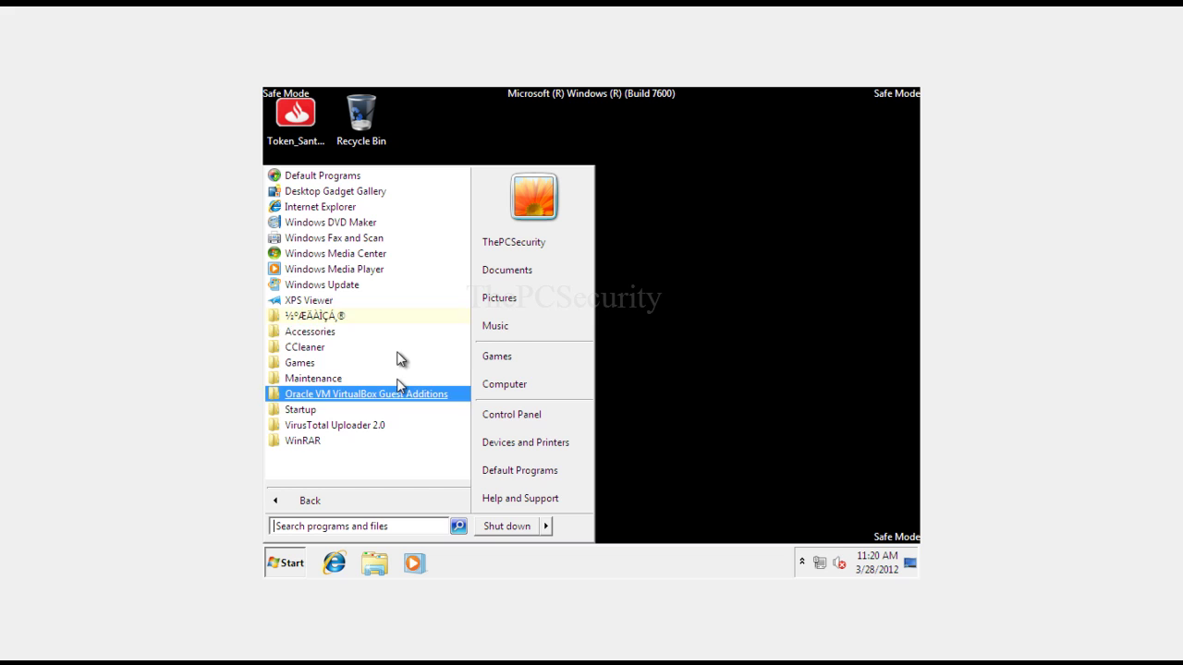
pyautogui.click(384, 491)
pyautogui.click(333, 526)
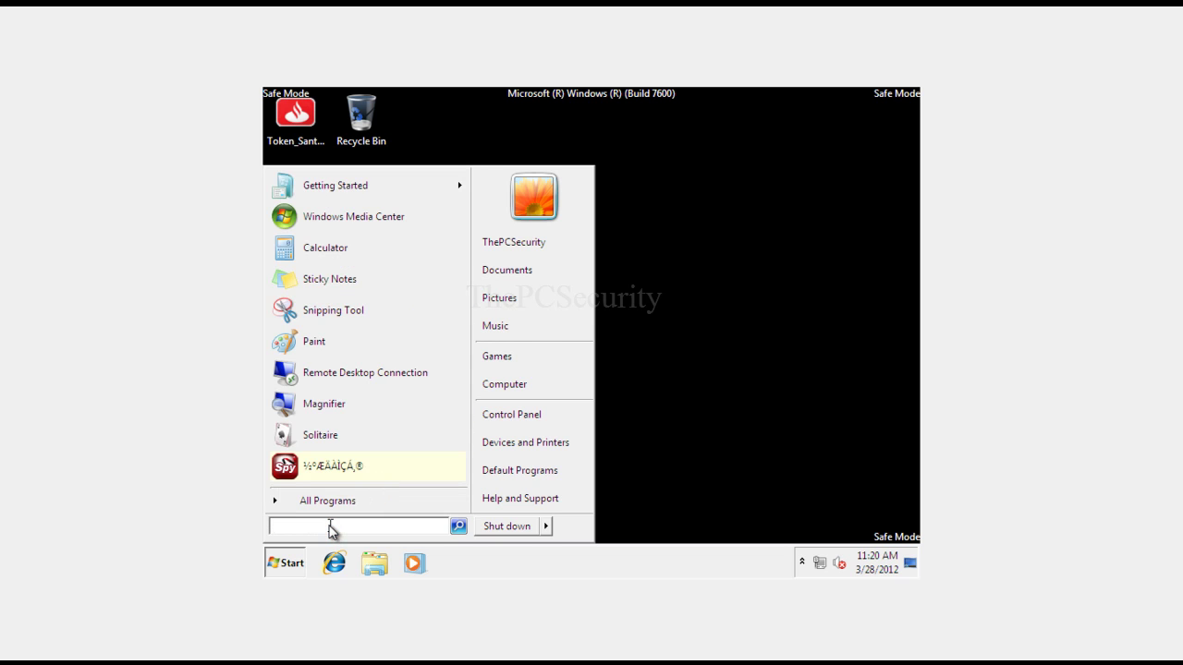
pyautogui.write('msc')
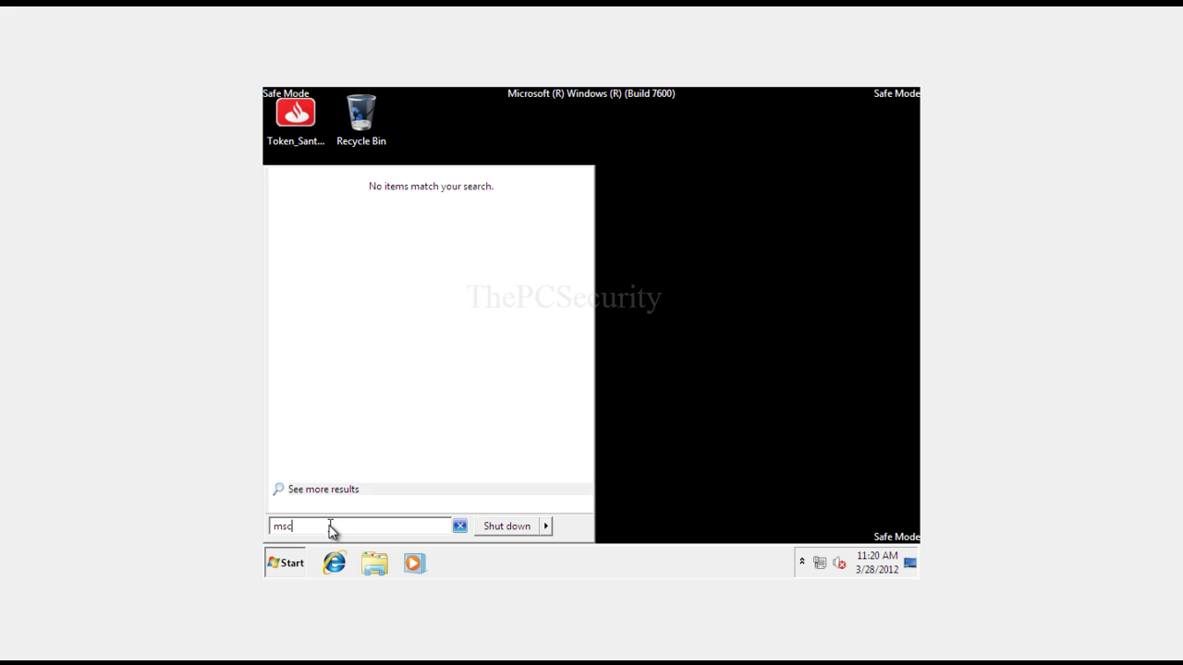
pyautogui.write('on')
pyautogui.press('BackSpace')
pyautogui.press('BackSpace')
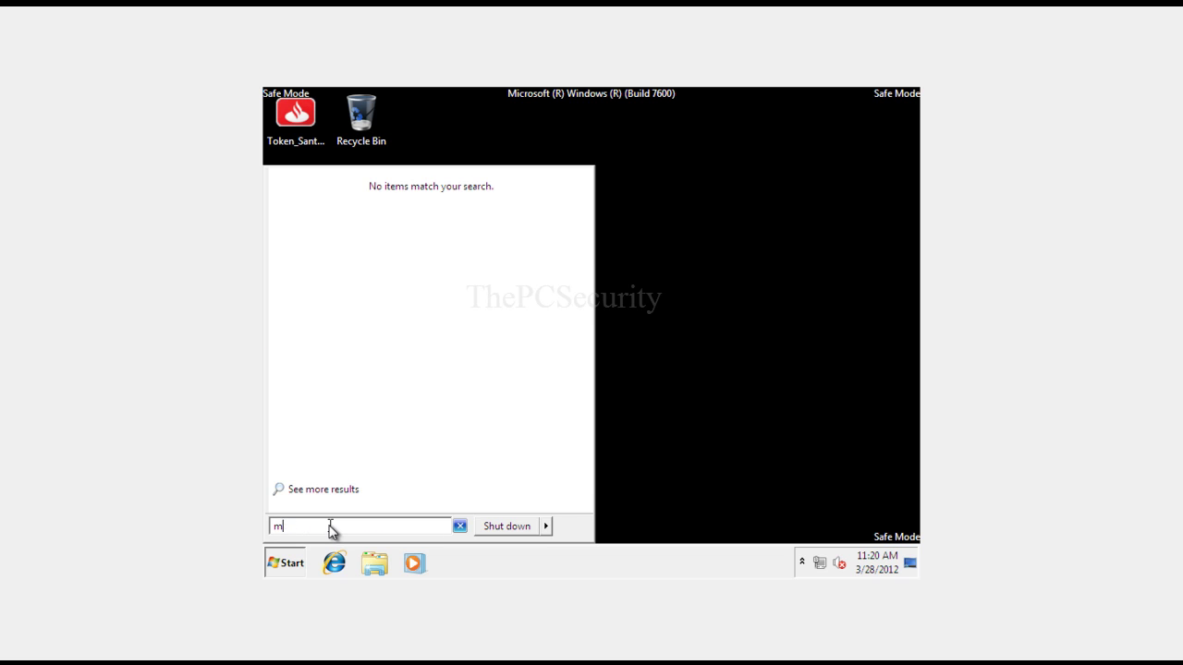
pyautogui.press('BackSpace')
pyautogui.write('run')
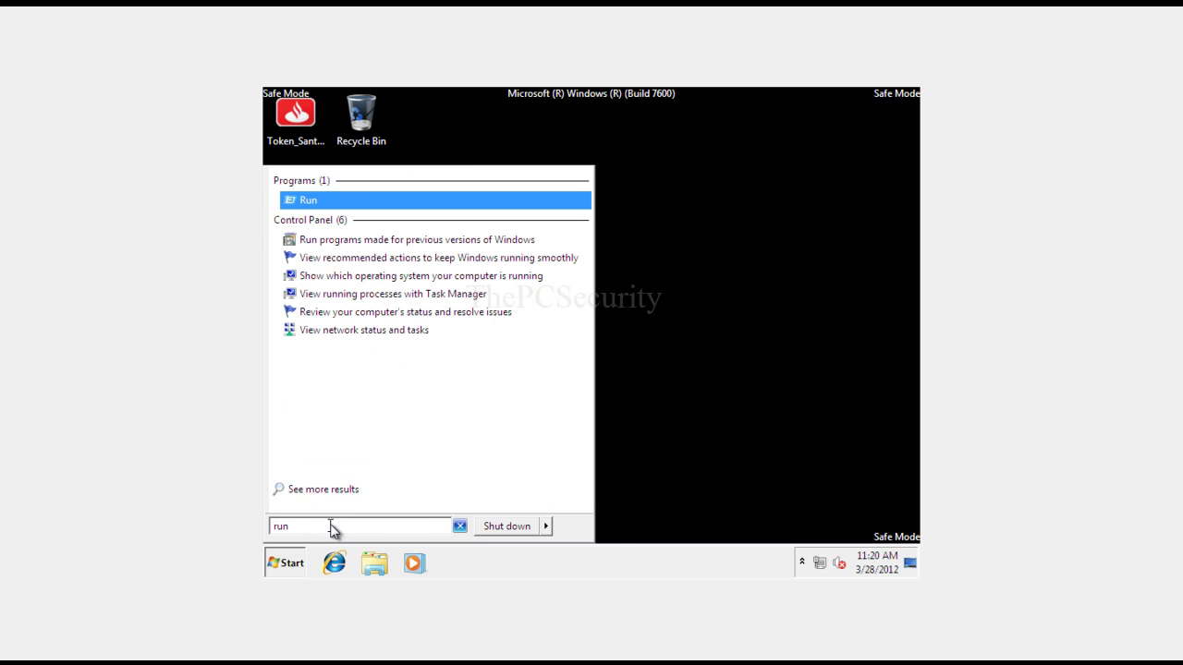
pyautogui.click(314, 198)
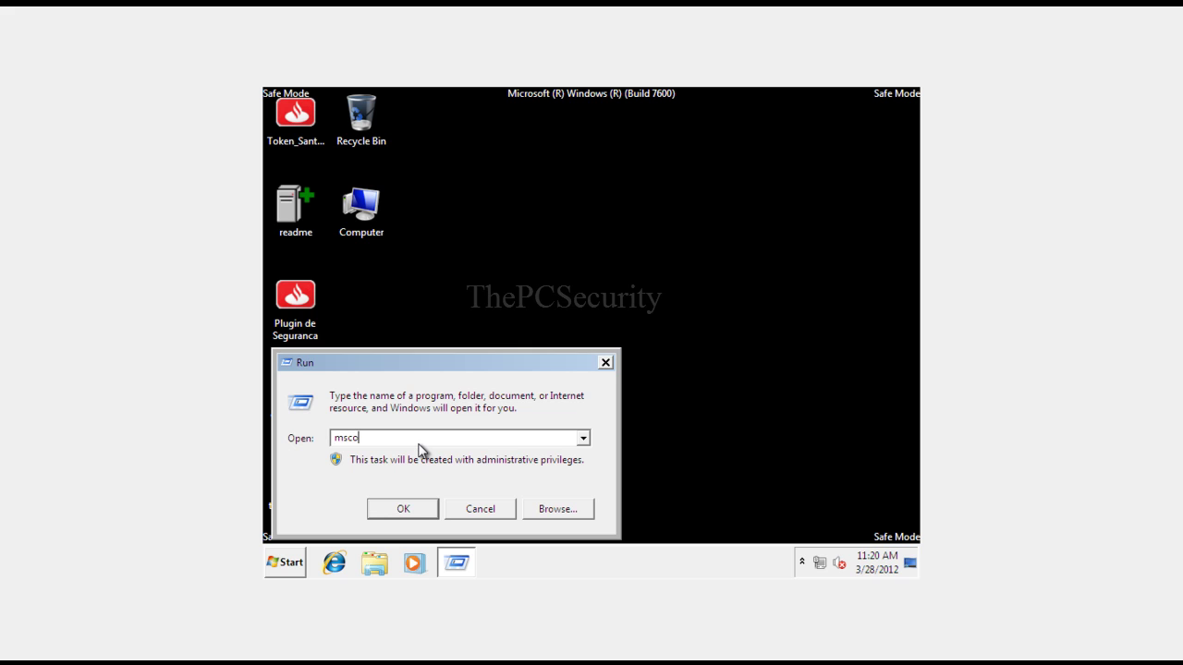
pyautogui.write('msconfig')
pyautogui.press('Return')
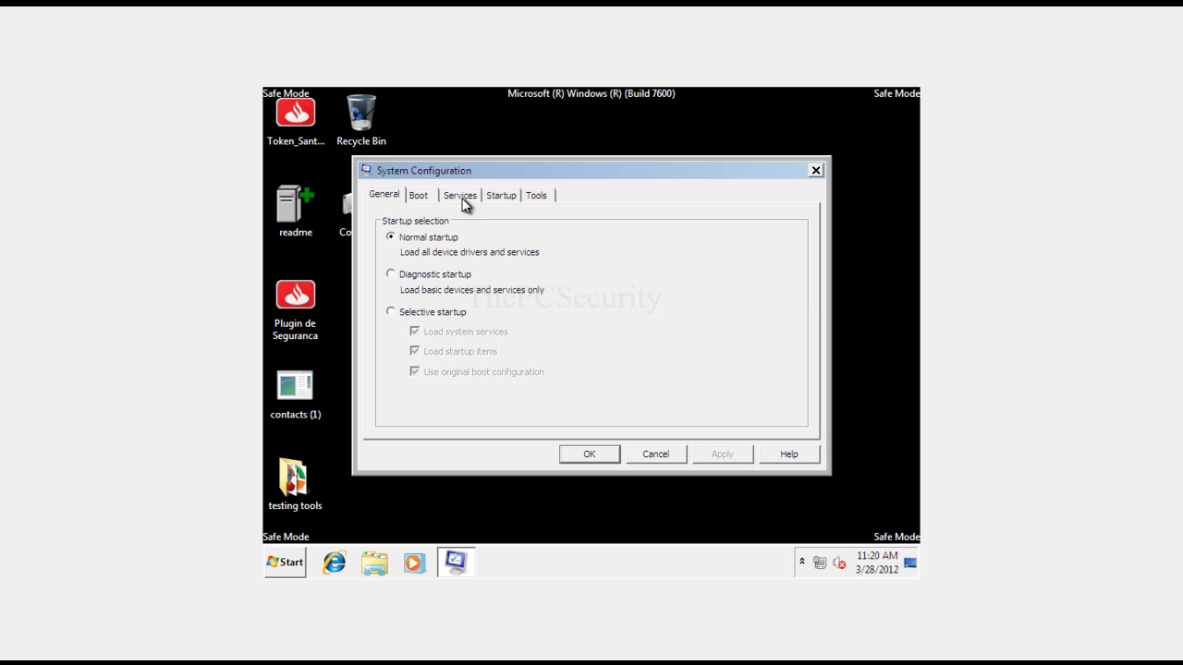
# Examine the startup items in System Configuration, widening the Startup Item column to read their full names
pyautogui.click(509, 202)
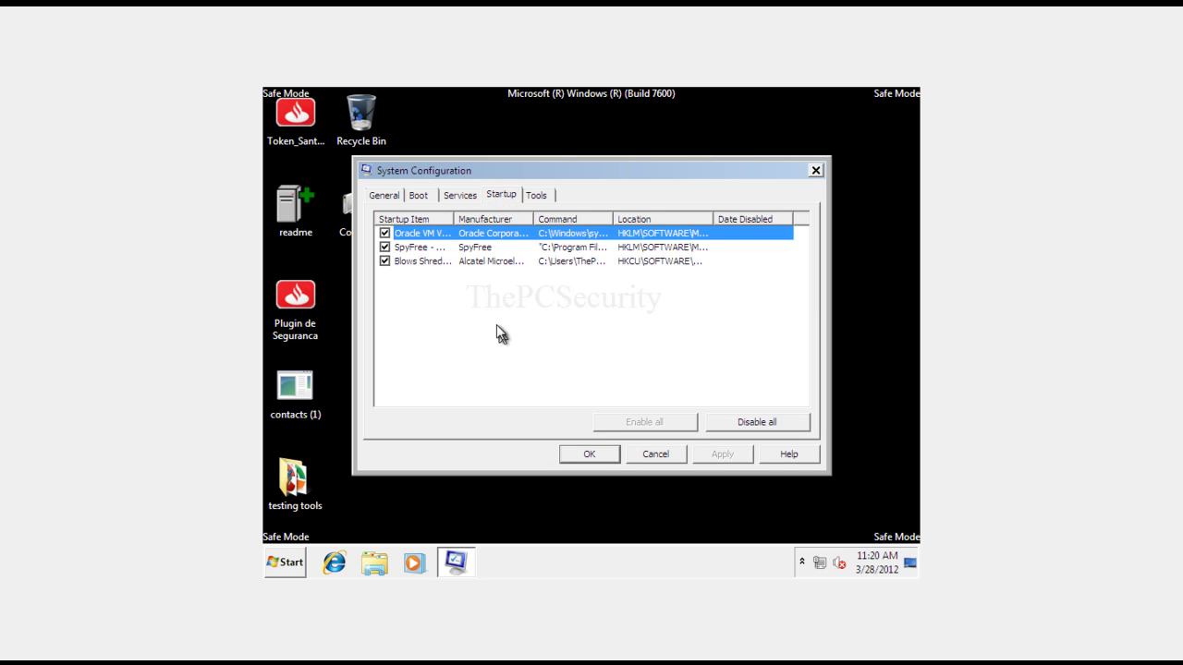
pyautogui.click(418, 261)
pyautogui.click(416, 248)
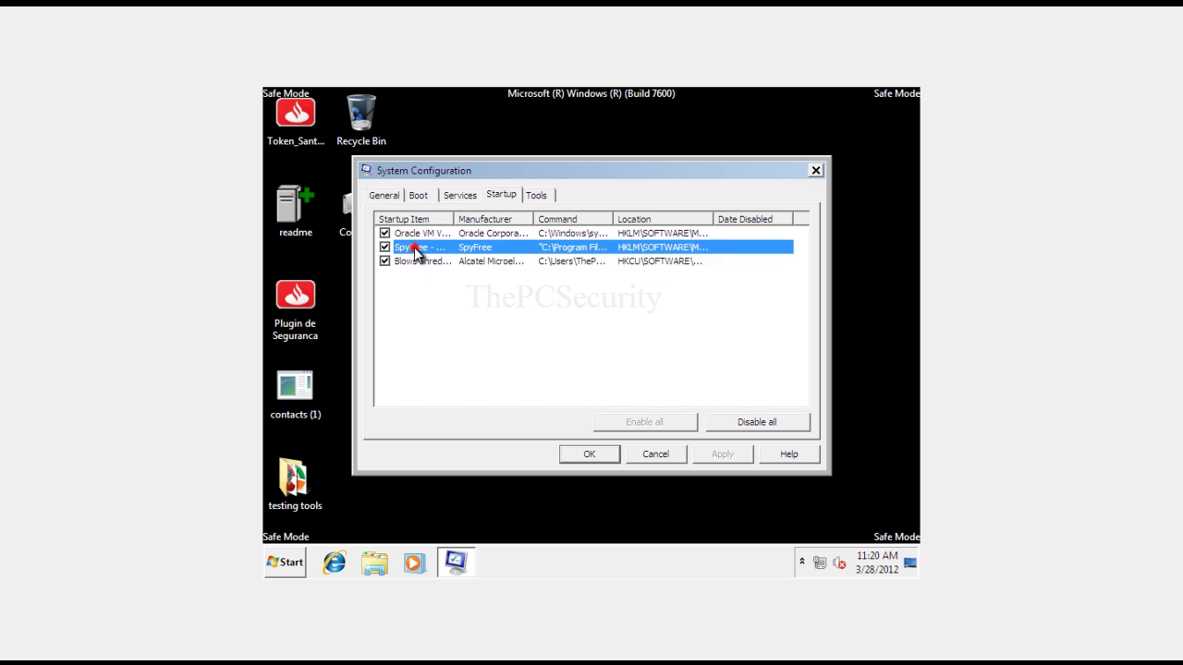
pyautogui.moveTo(453, 219); pyautogui.dragTo(596, 235)
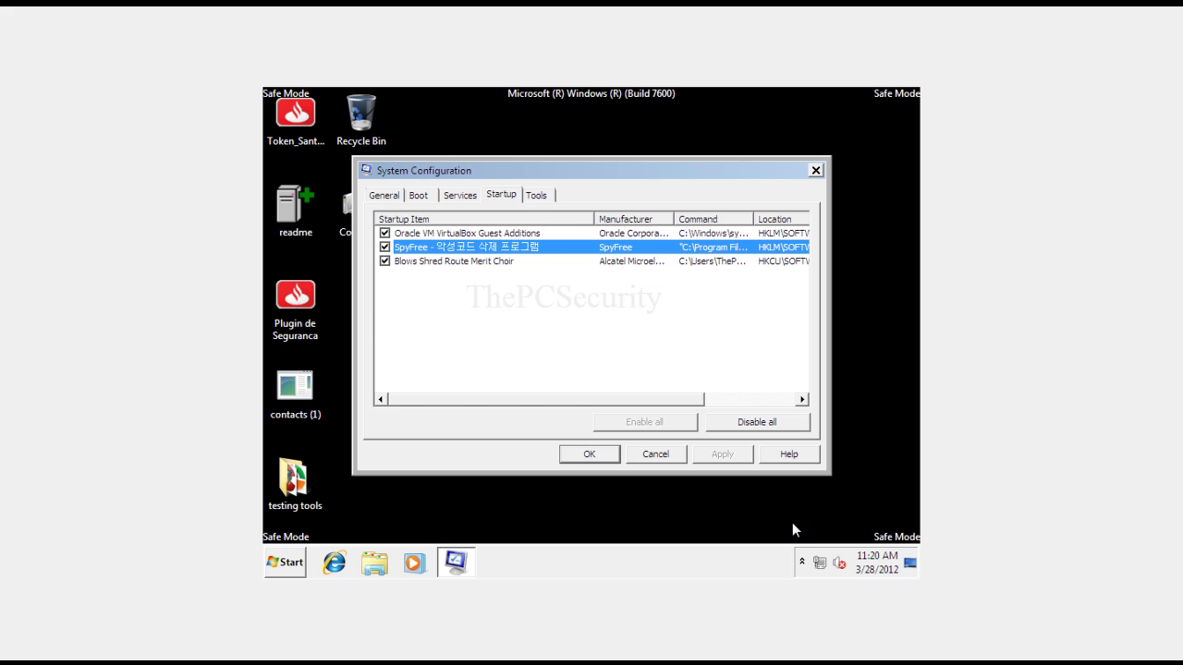
pyautogui.click(802, 560)
pyautogui.click(710, 525)
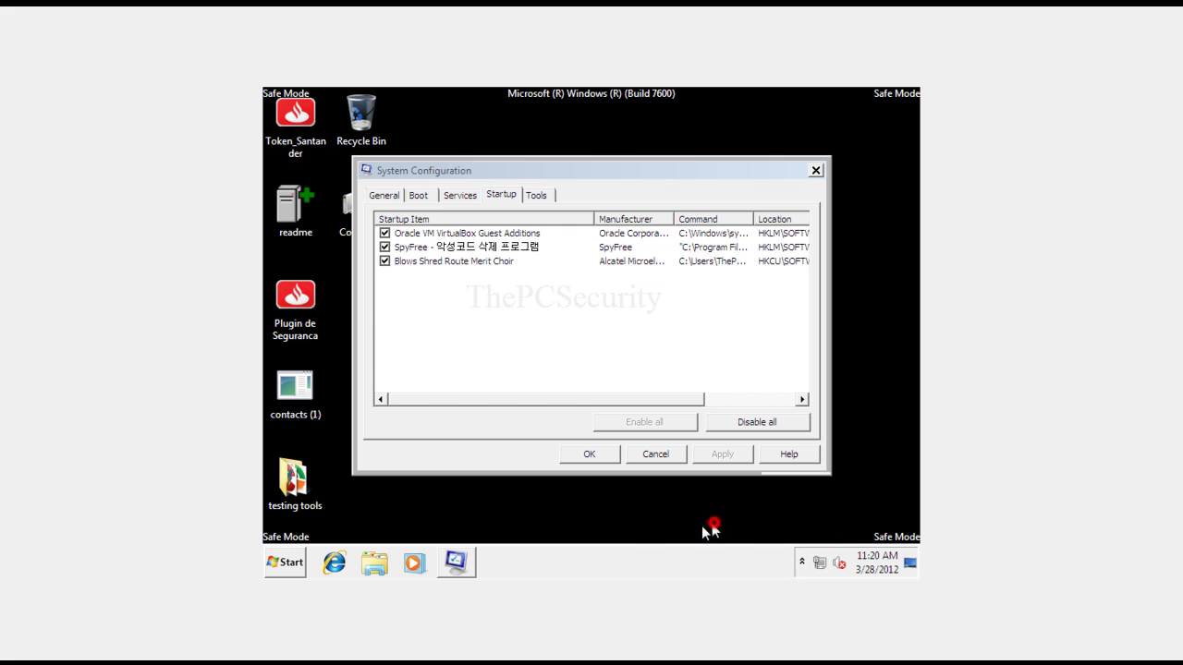
pyautogui.moveTo(452, 175); pyautogui.dragTo(494, 179)
pyautogui.click(454, 265)
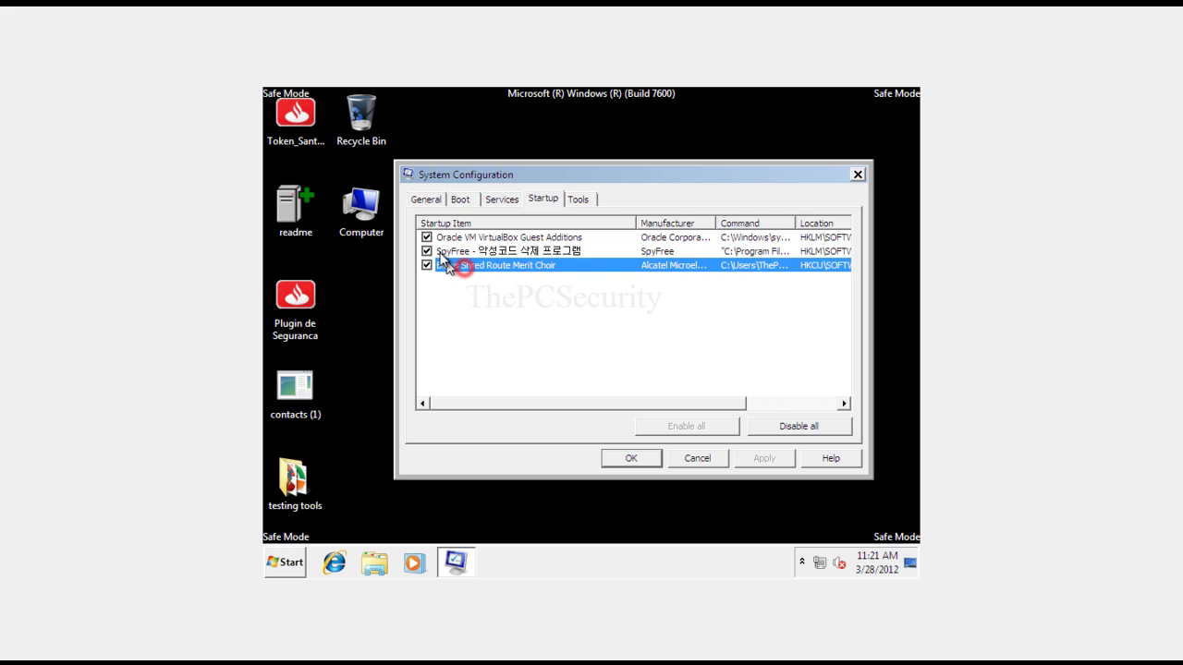
pyautogui.click(444, 239)
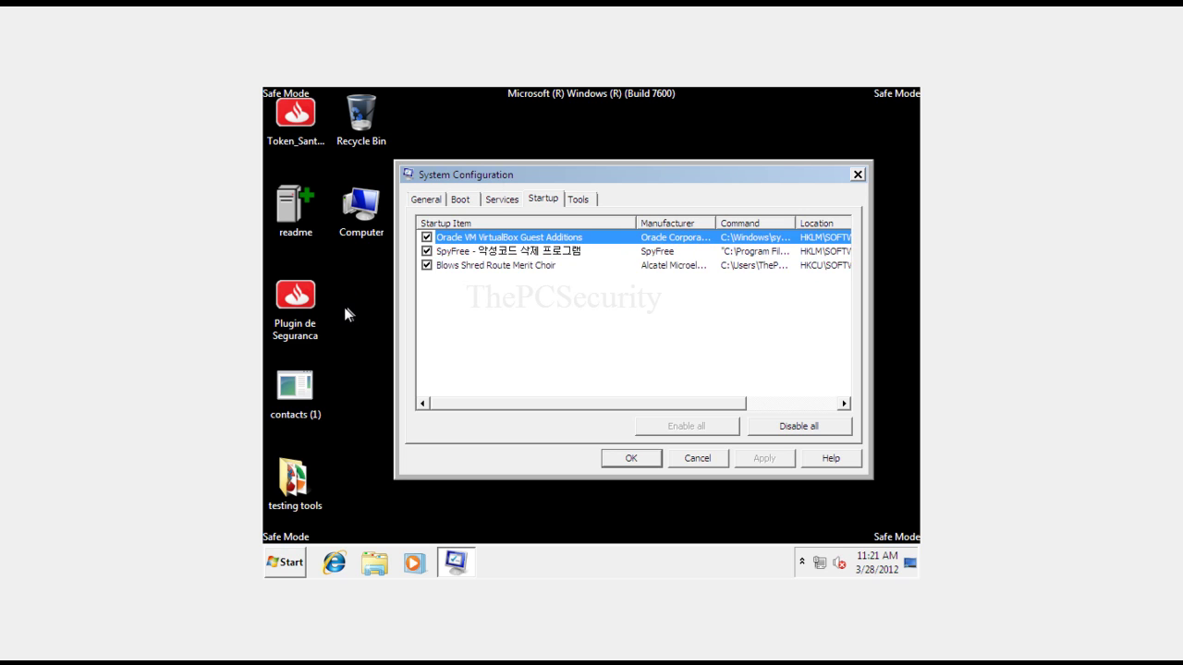
pyautogui.click(467, 251)
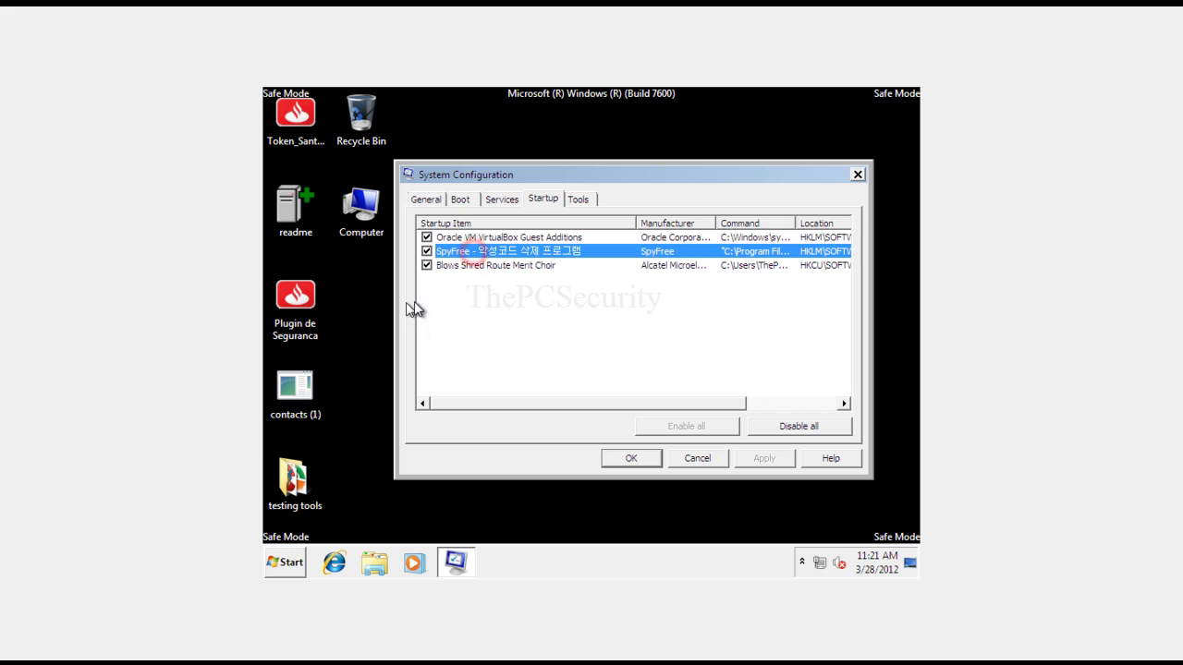
pyautogui.click(445, 265)
# Disable the SpyFree, Blows Shred Route Merit Choir and Oracle VM VirtualBox Guest Additions startup items, widening the Manufacturer column to check their publishers
pyautogui.click(460, 253)
pyautogui.click(426, 251)
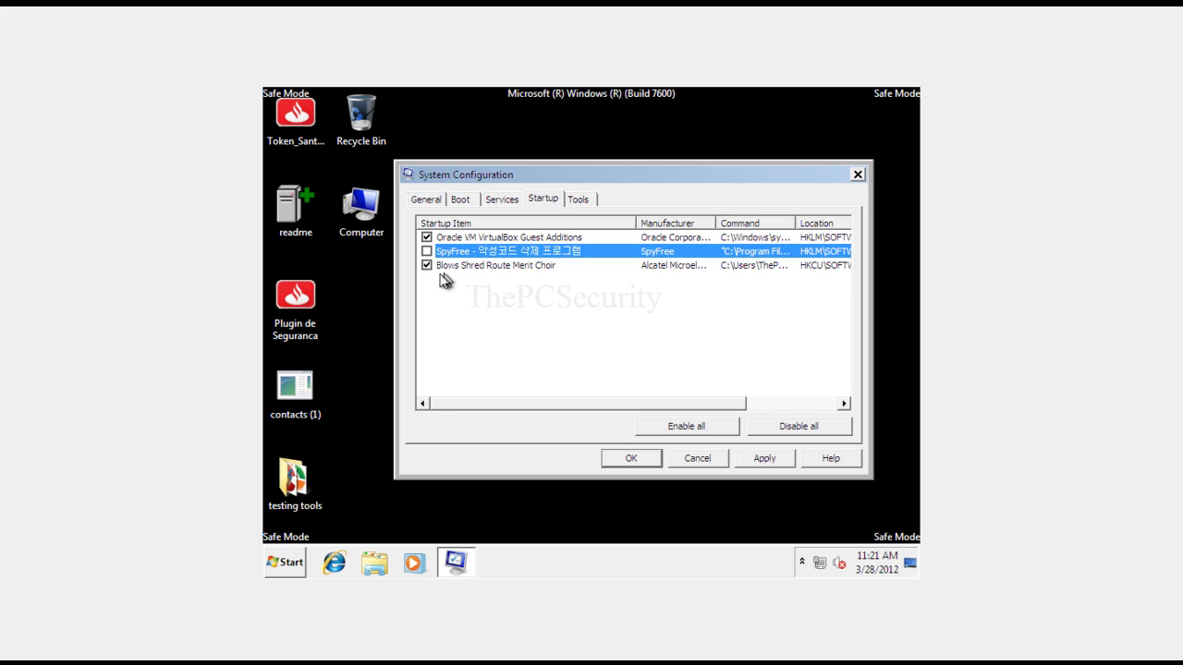
pyautogui.click(463, 266)
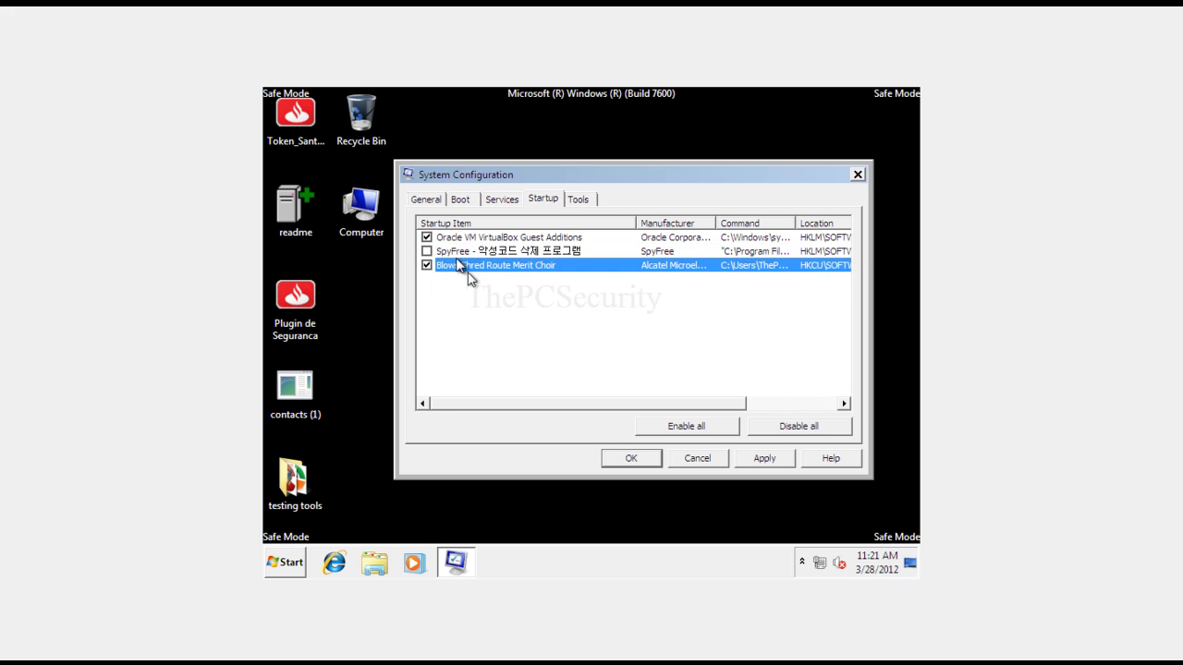
pyautogui.moveTo(715, 223); pyautogui.dragTo(795, 228)
pyautogui.click(717, 287)
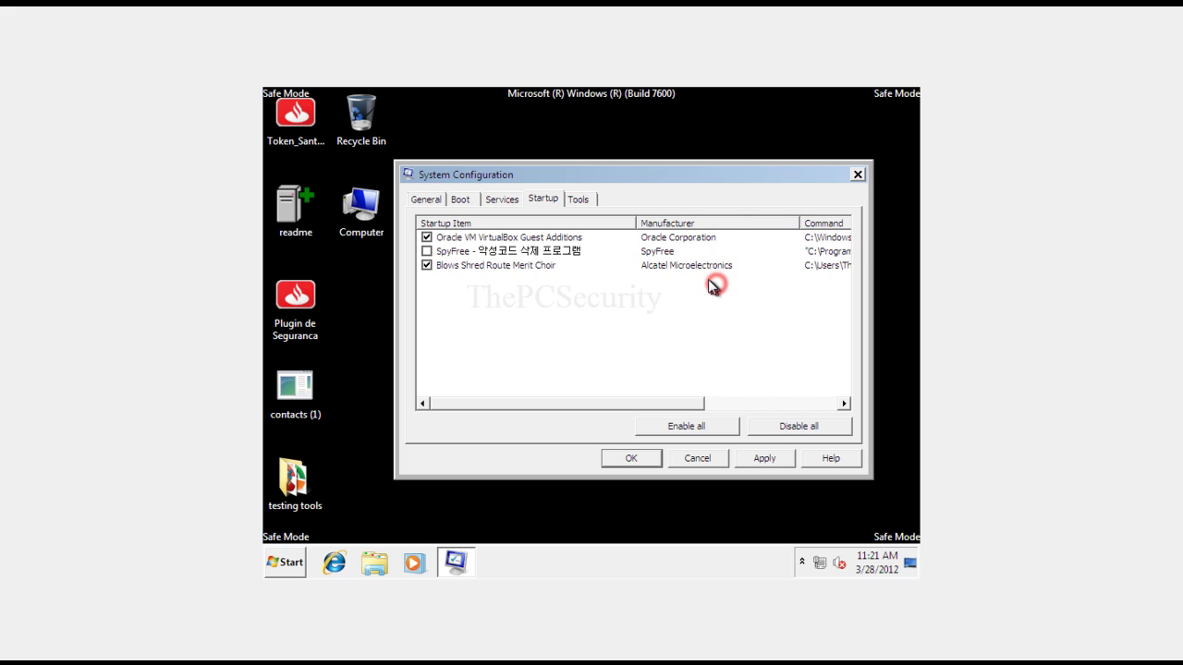
pyautogui.click(695, 265)
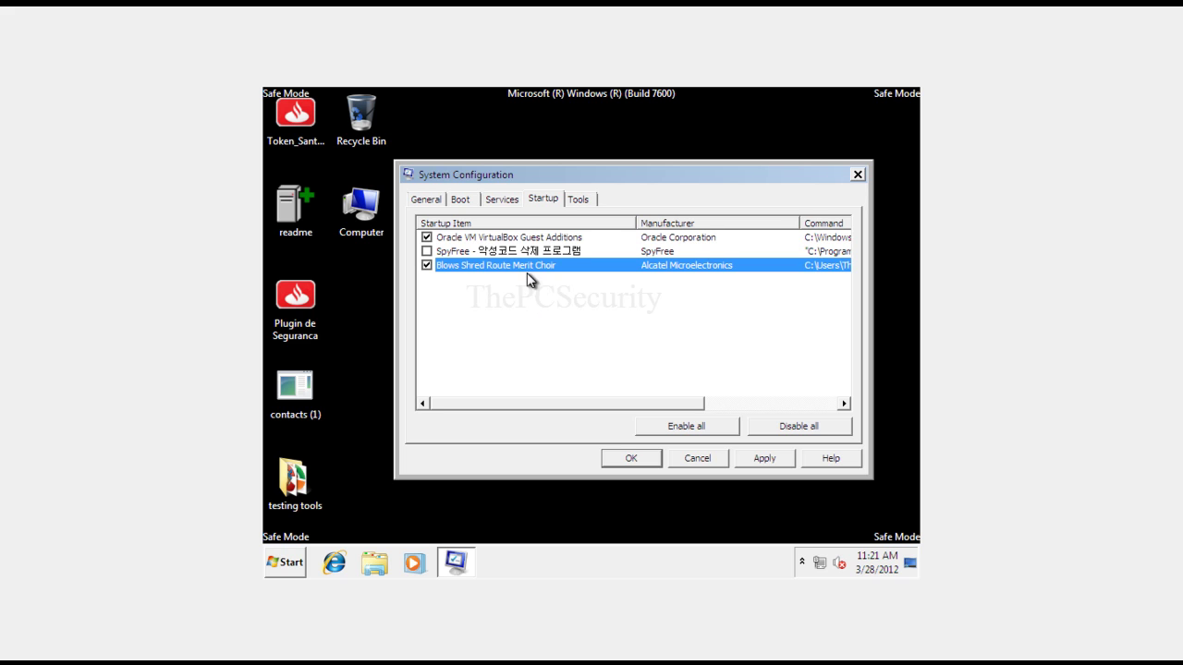
pyautogui.click(427, 265)
pyautogui.click(427, 238)
pyautogui.click(440, 239)
pyautogui.click(474, 251)
pyautogui.click(473, 267)
pyautogui.click(482, 238)
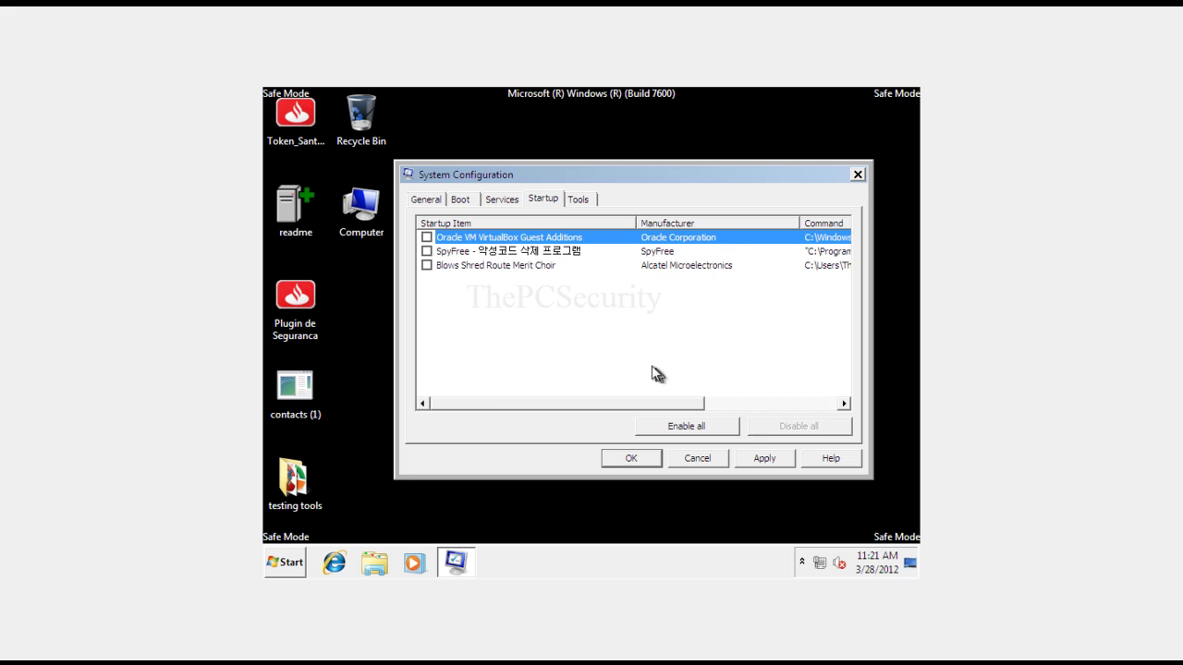
# Hide all Microsoft services in System Configuration and disable the SpyFree Security Service
pyautogui.click(502, 199)
pyautogui.click(481, 277)
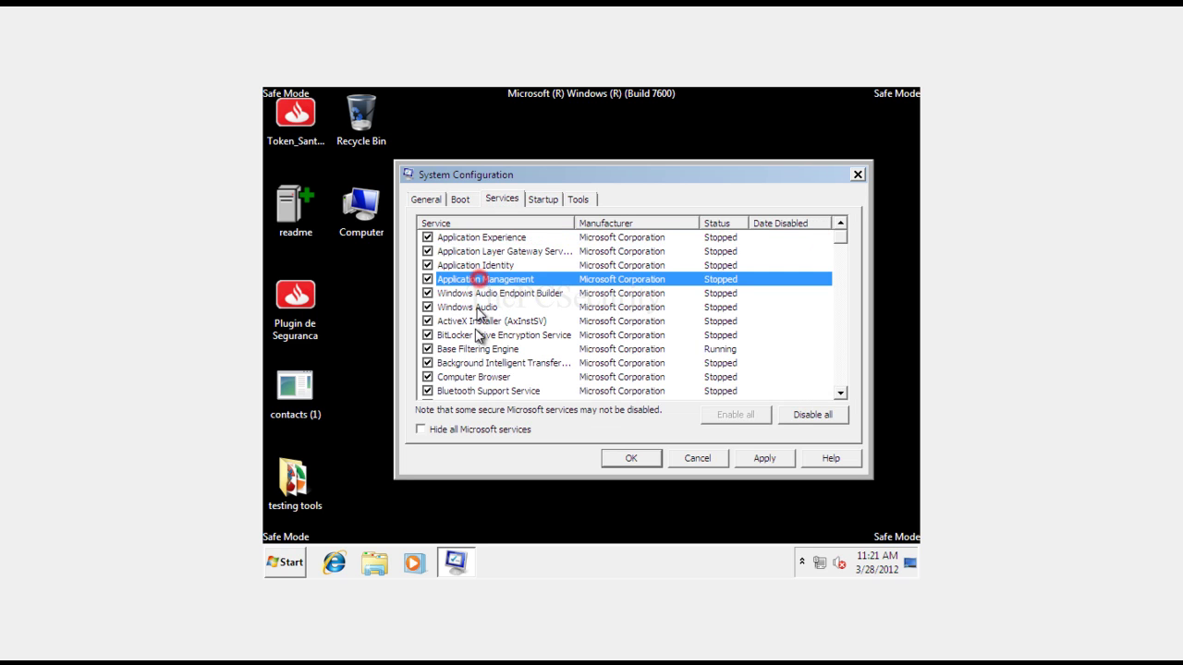
pyautogui.click(545, 198)
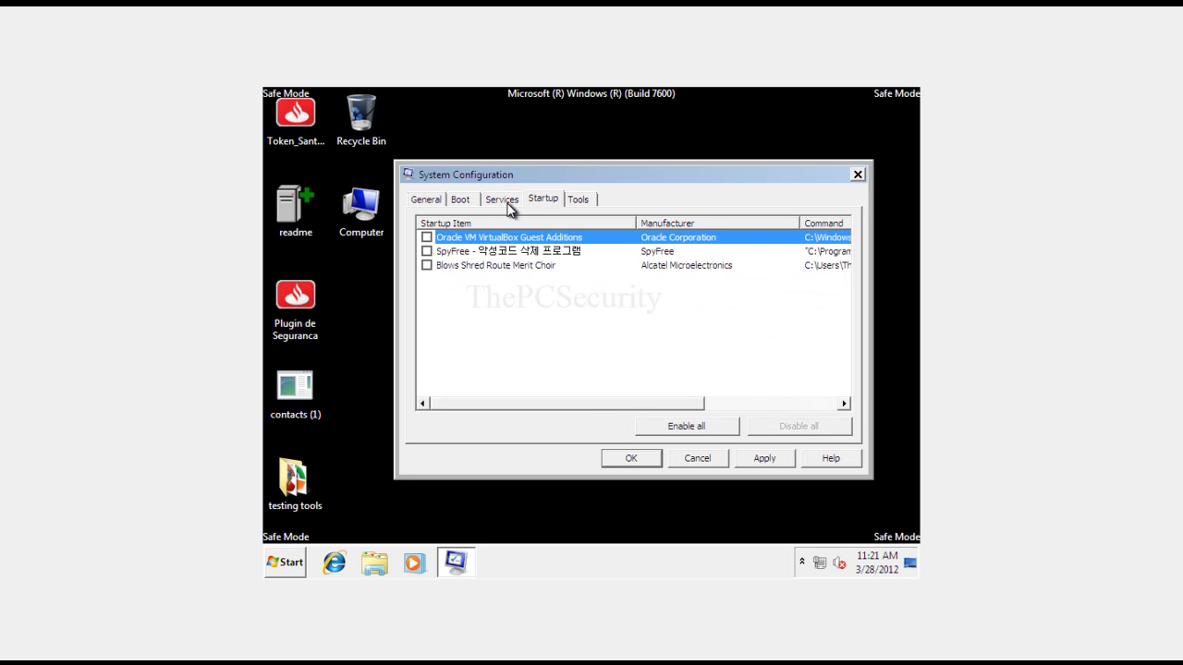
pyautogui.click(504, 201)
pyautogui.click(421, 429)
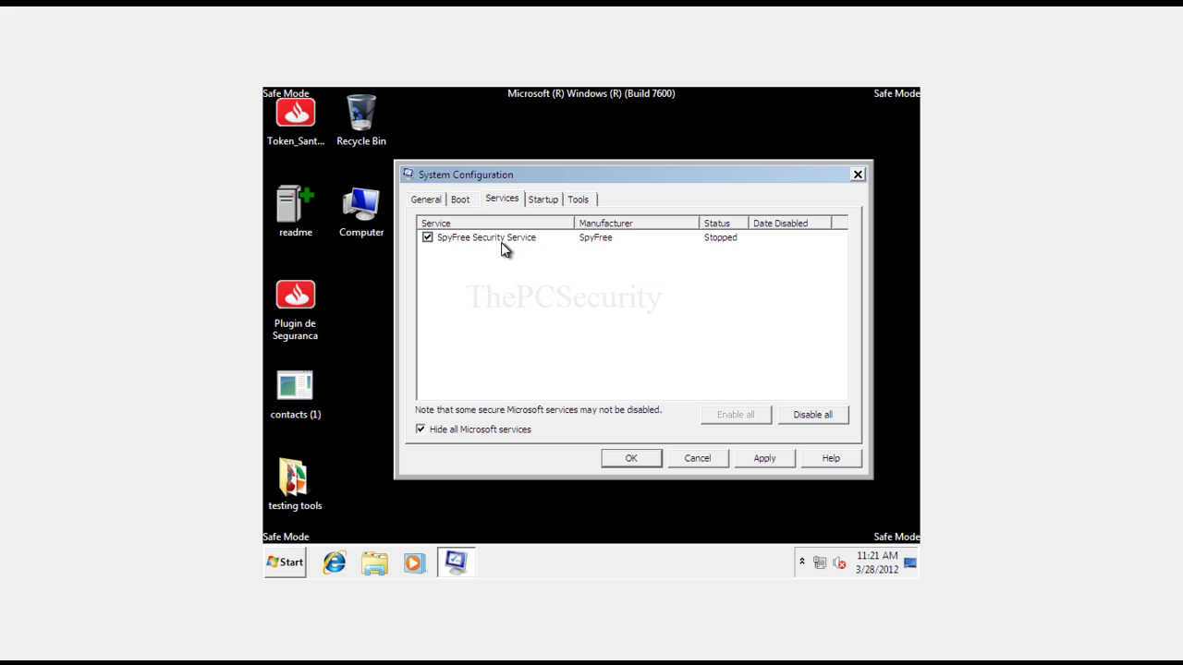
pyautogui.click(498, 238)
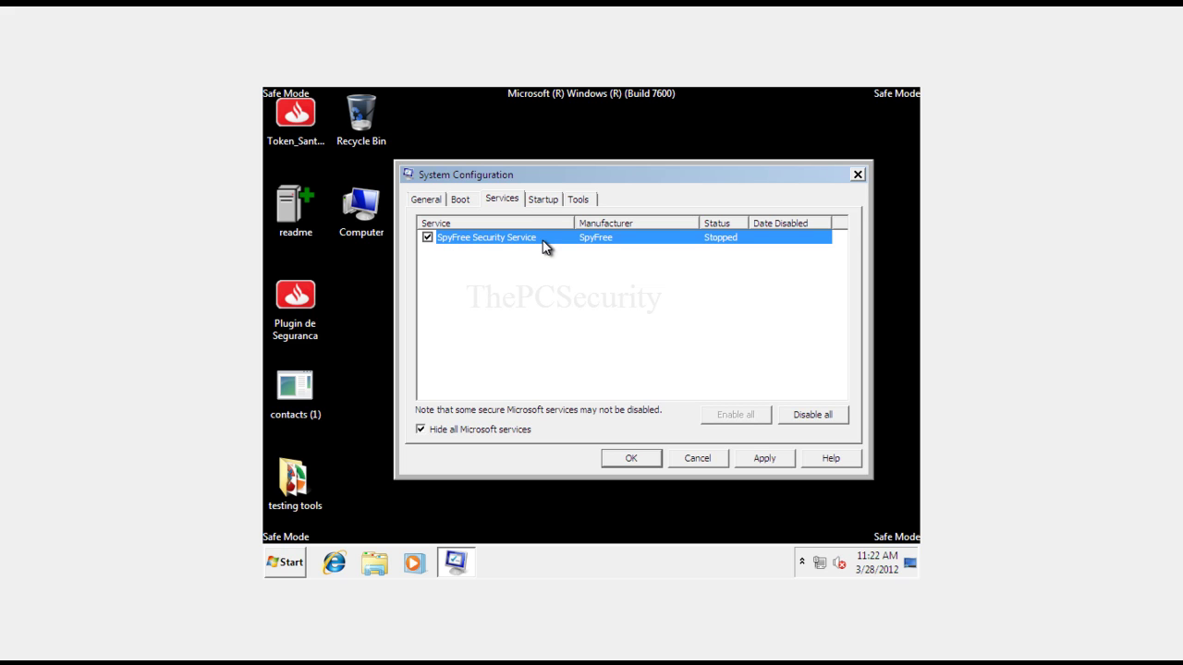
pyautogui.click(428, 237)
# Recheck the disabled startup items and services, then apply the changes and restart the computer
pyautogui.click(543, 200)
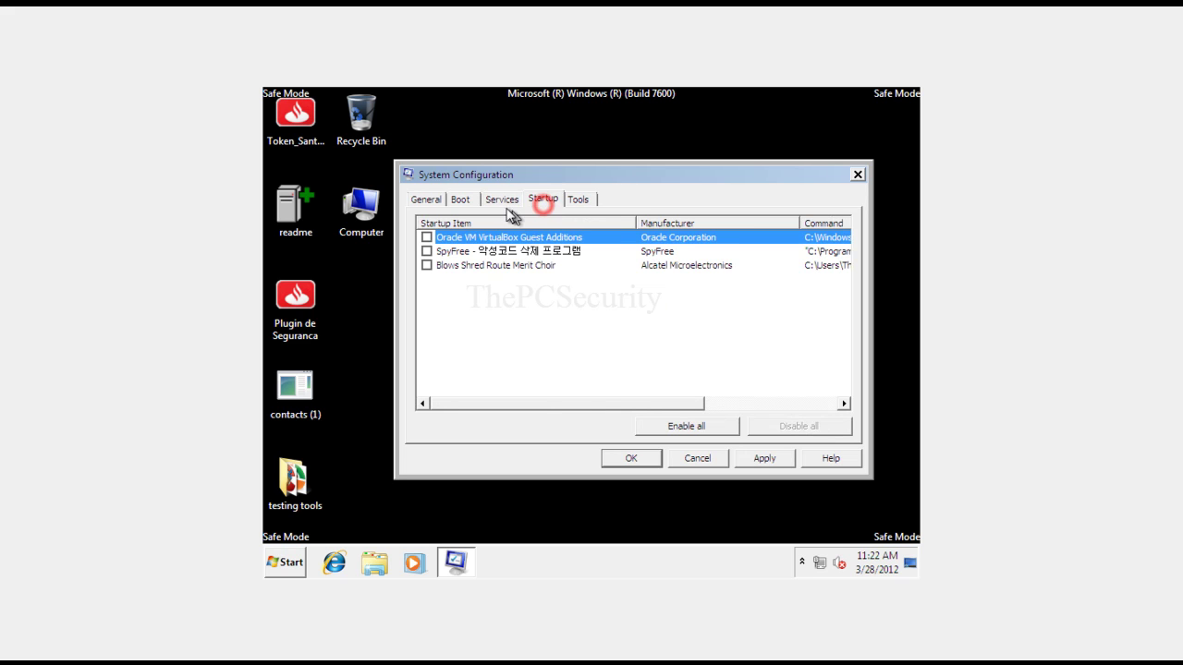
pyautogui.click(494, 266)
pyautogui.click(502, 199)
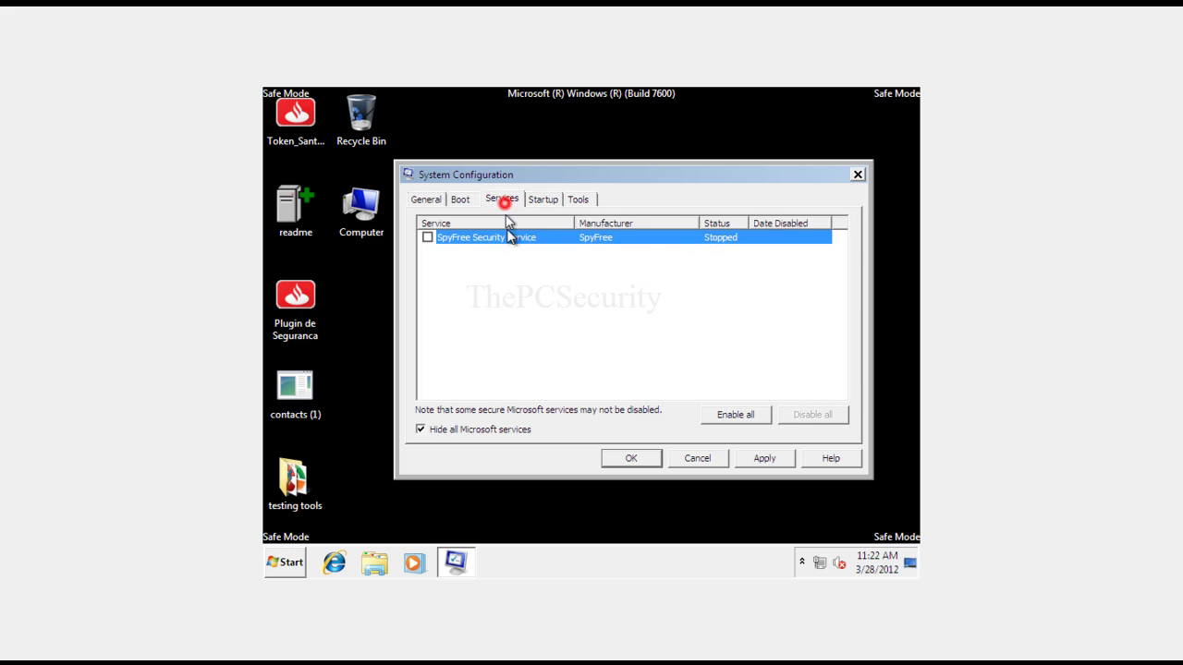
pyautogui.click(443, 431)
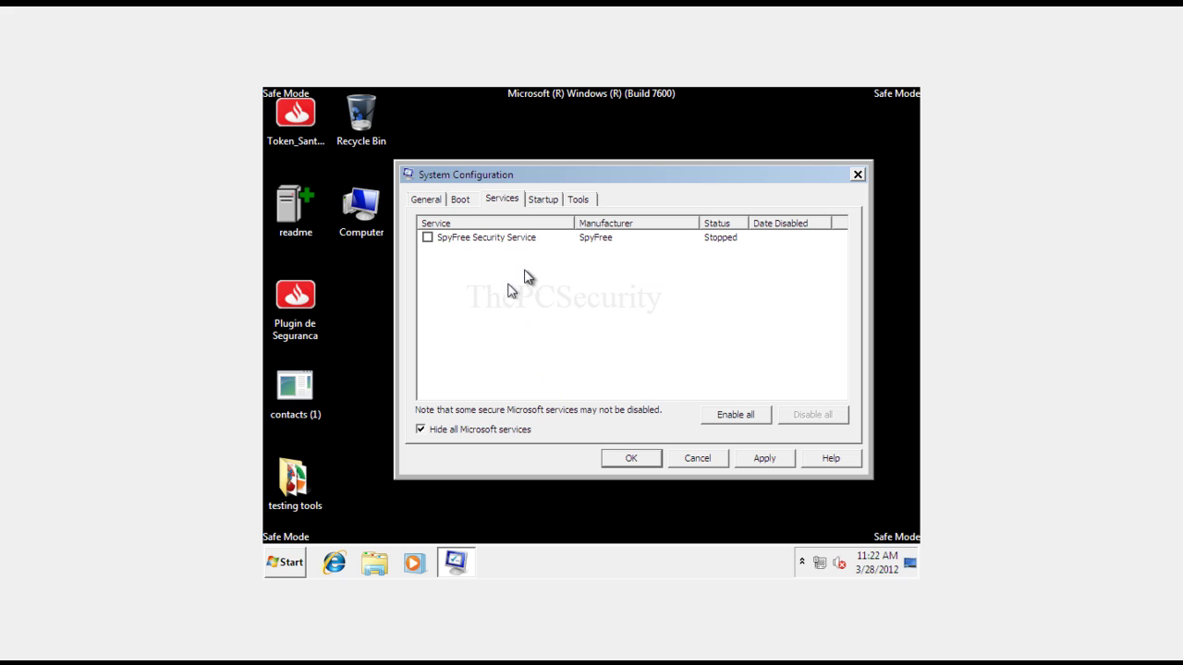
pyautogui.click(545, 201)
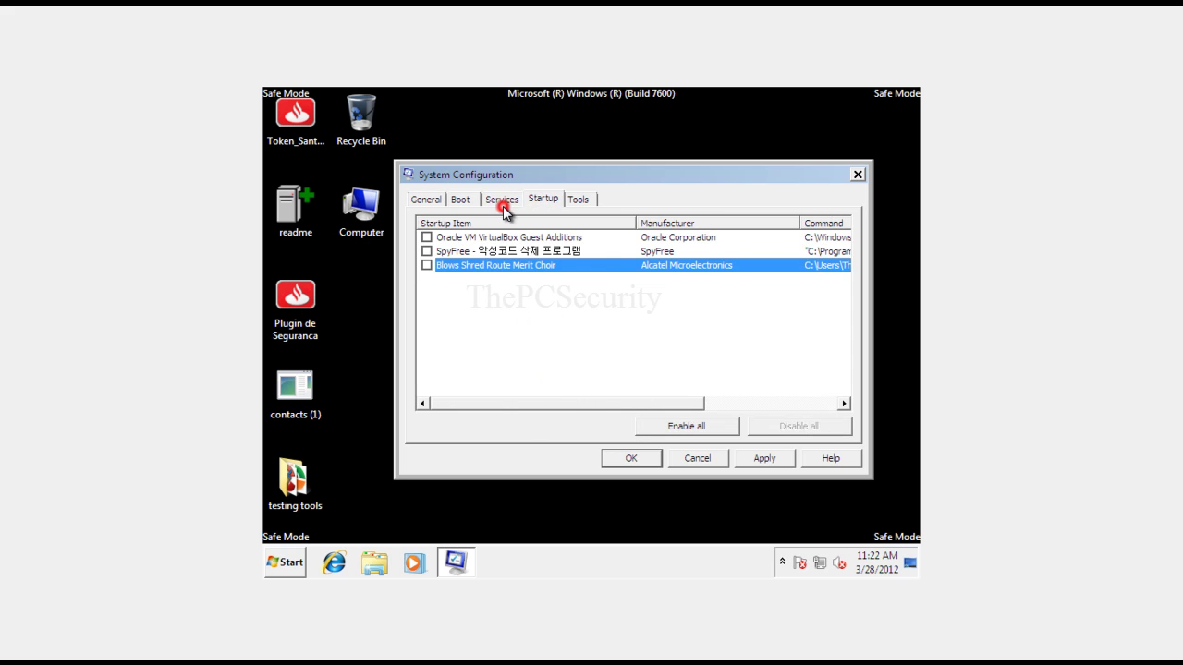
pyautogui.click(502, 200)
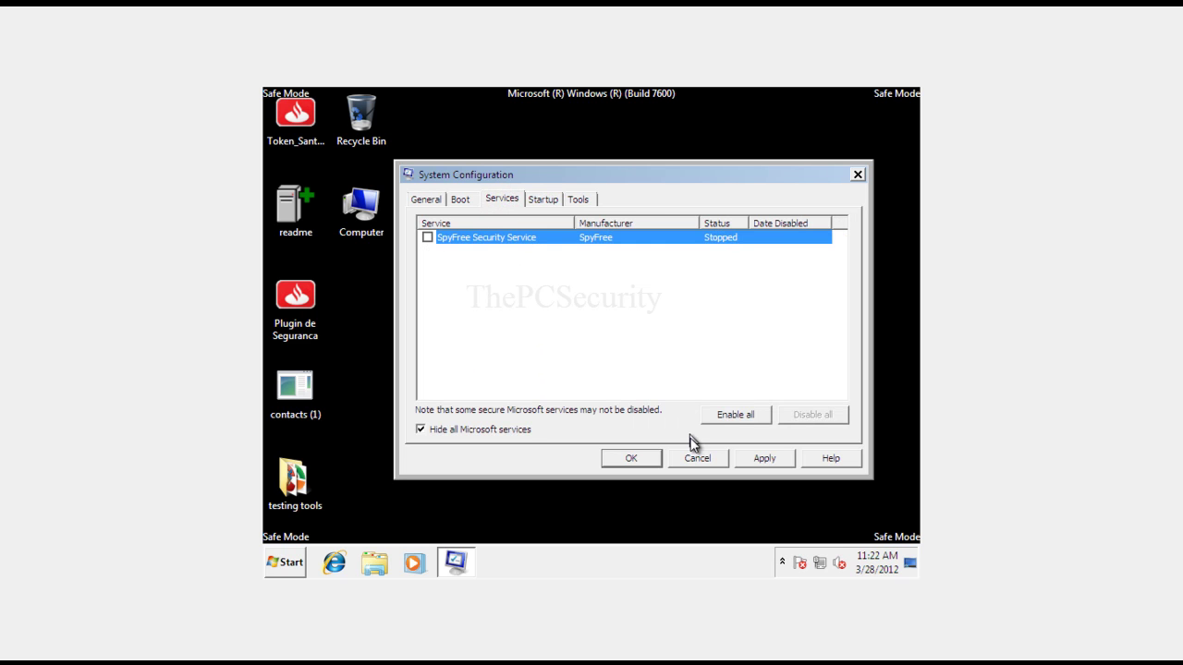
pyautogui.click(764, 458)
pyautogui.click(642, 459)
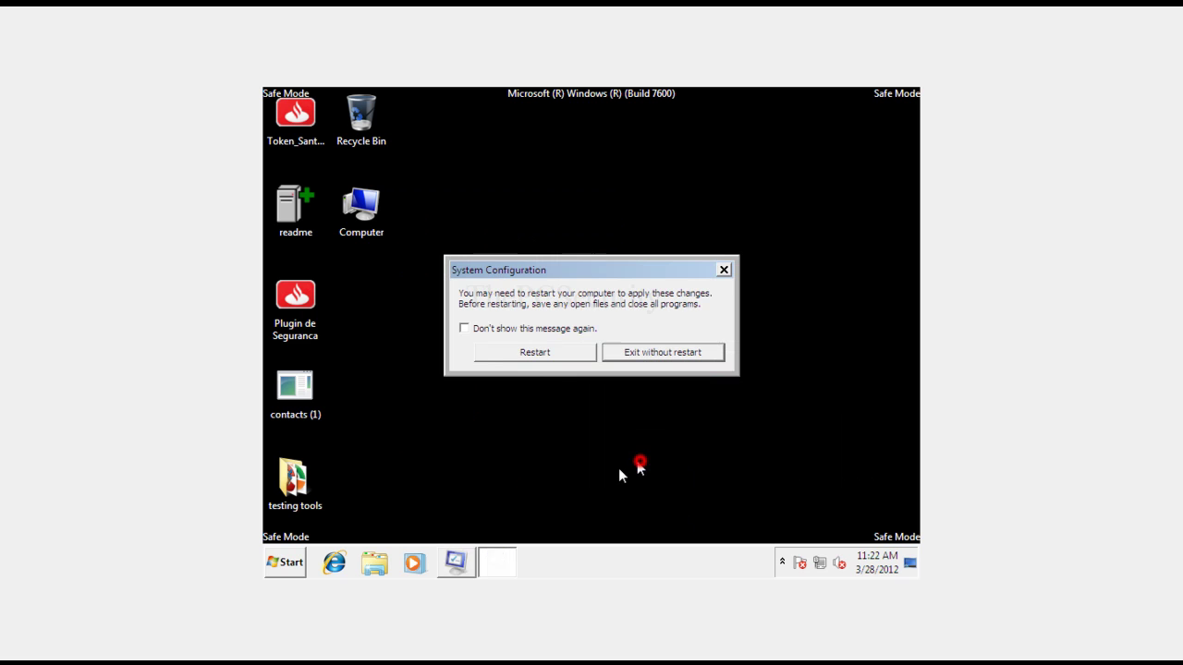
pyautogui.click(543, 355)
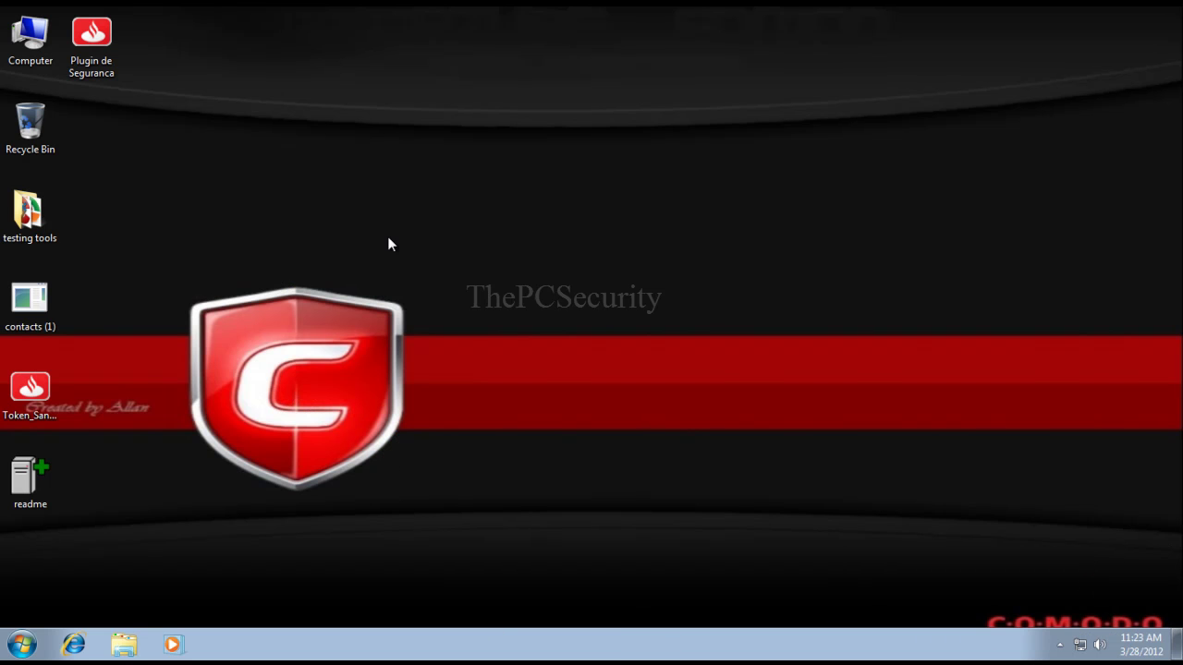
# Refresh the normal-mode desktop and check the hidden notification area icons
pyautogui.rightClick(363, 243)
pyautogui.click(388, 287)
pyautogui.click(1059, 644)
pyautogui.click(614, 353)
# Review the running processes from all users in Task Manager for leftover malware, then close it
pyautogui.rightClick(275, 644)
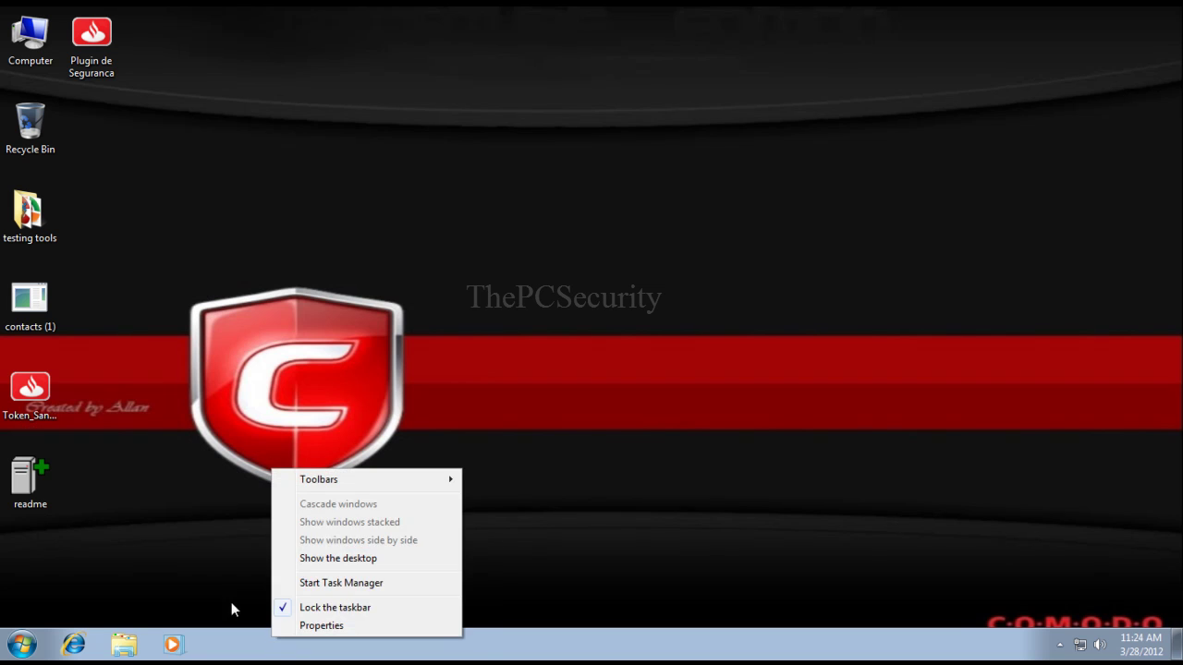
pyautogui.click(304, 574)
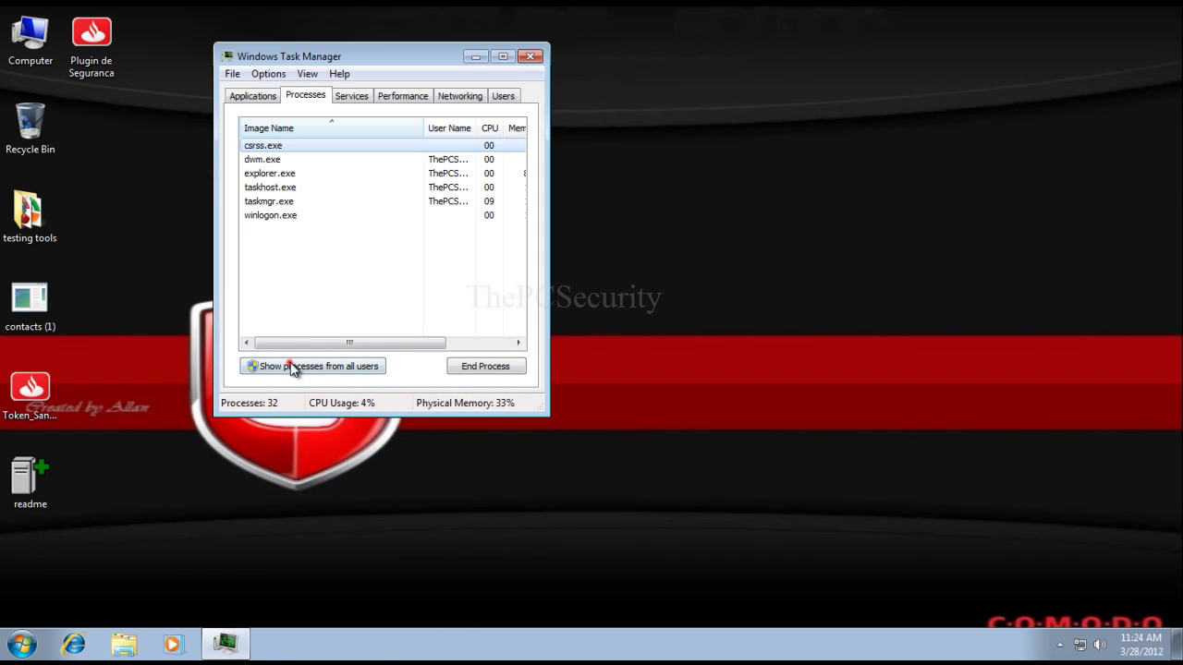
pyautogui.click(288, 366)
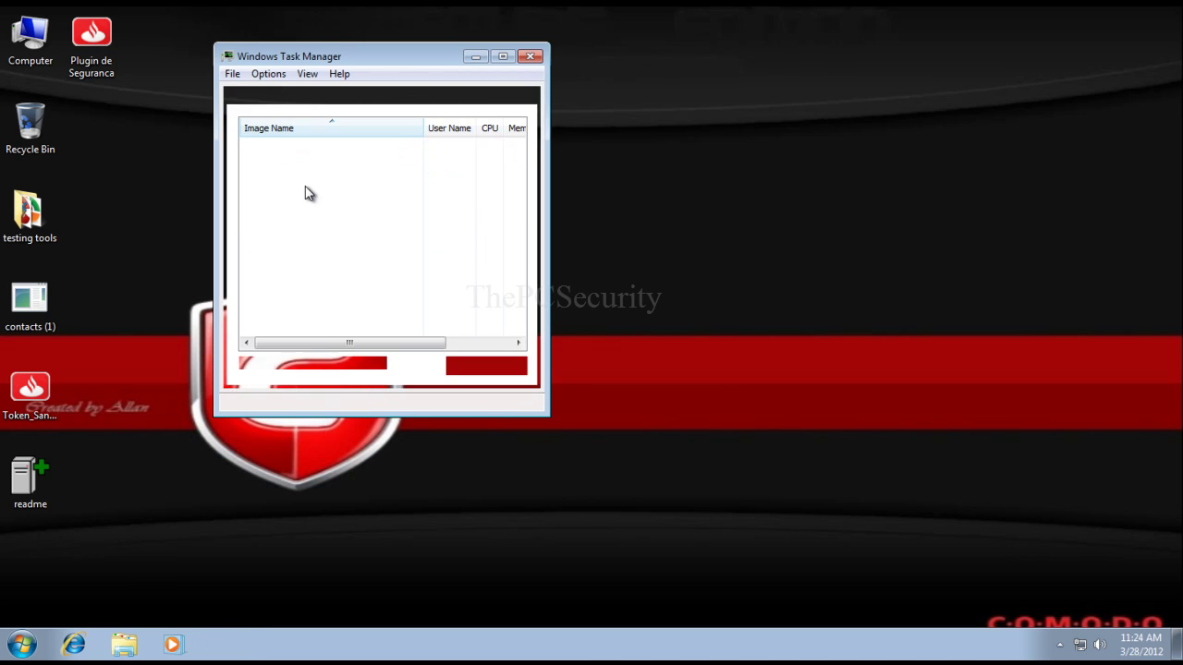
pyautogui.click(330, 224)
pyautogui.click(319, 273)
pyautogui.scroll(-7, 322, 270)
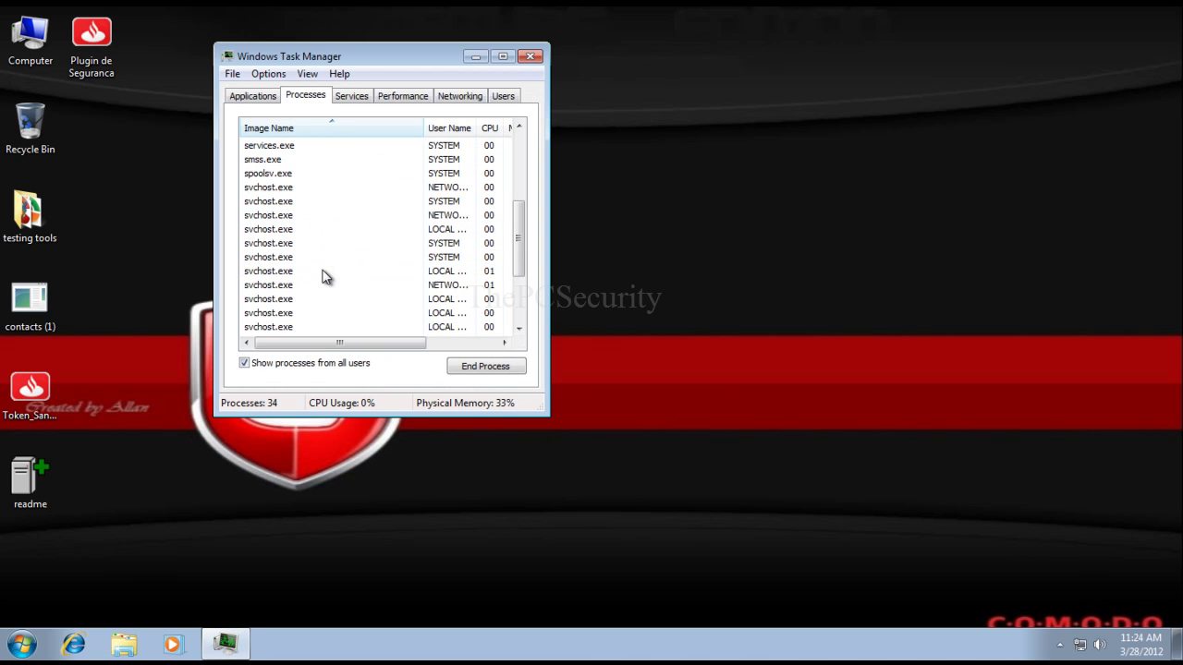
pyautogui.click(322, 229)
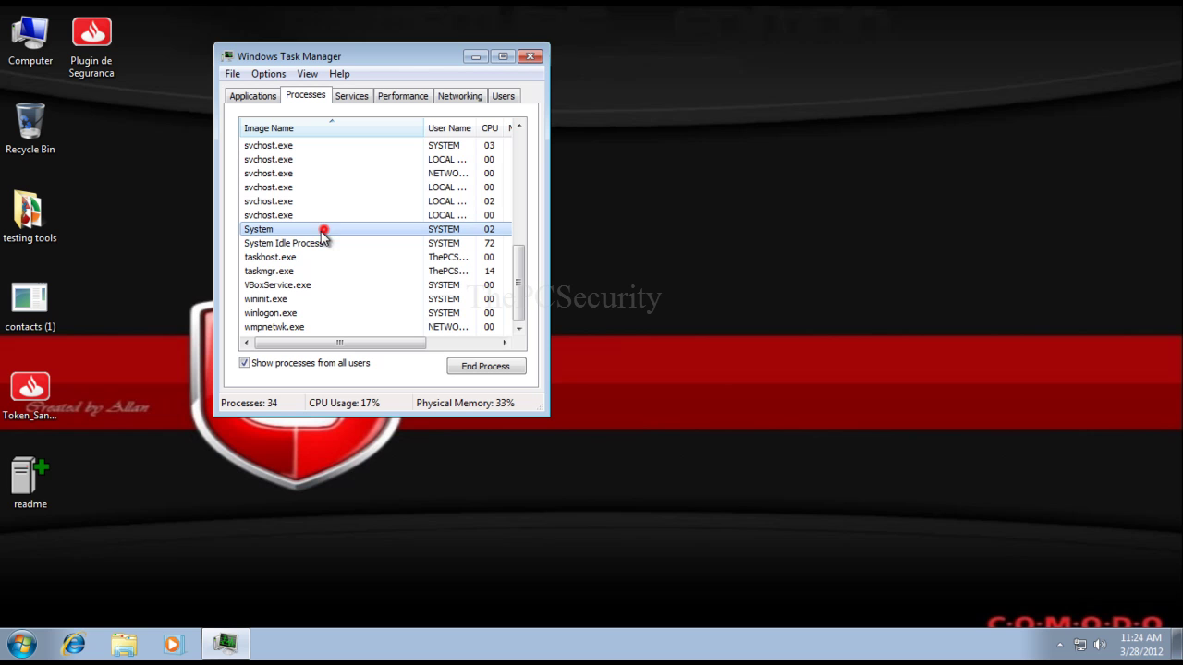
pyautogui.click(529, 56)
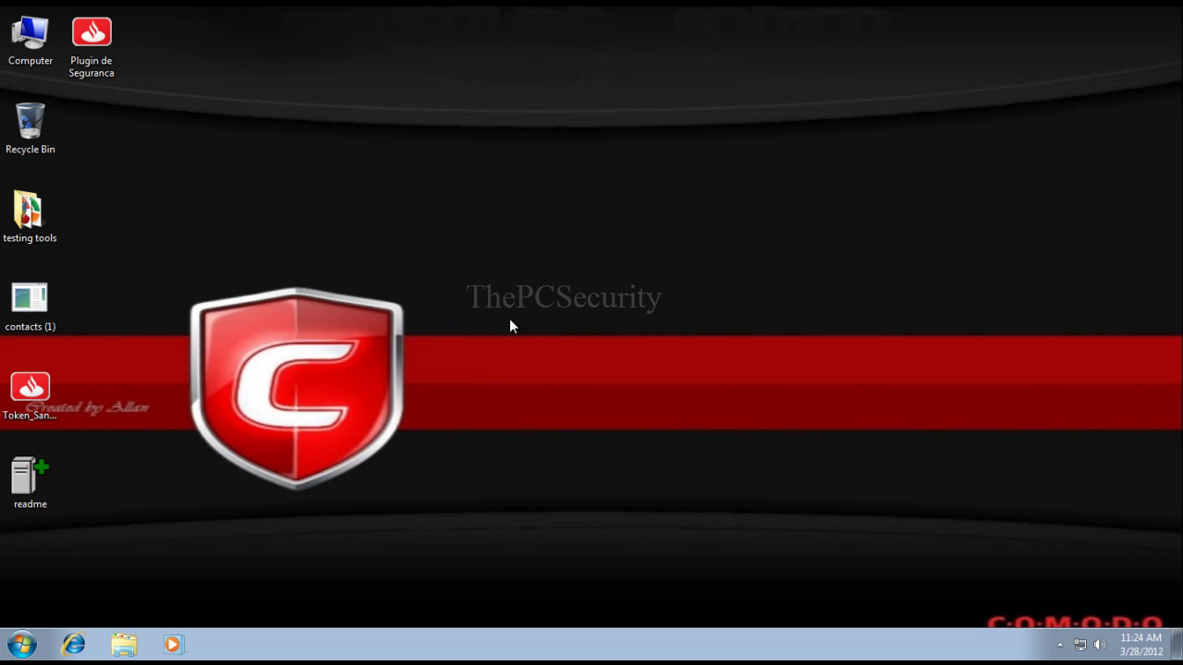
pyautogui.click(42, 392)
pyautogui.moveTo(68, 277); pyautogui.dragTo(100, 312)
pyautogui.click(22, 644)
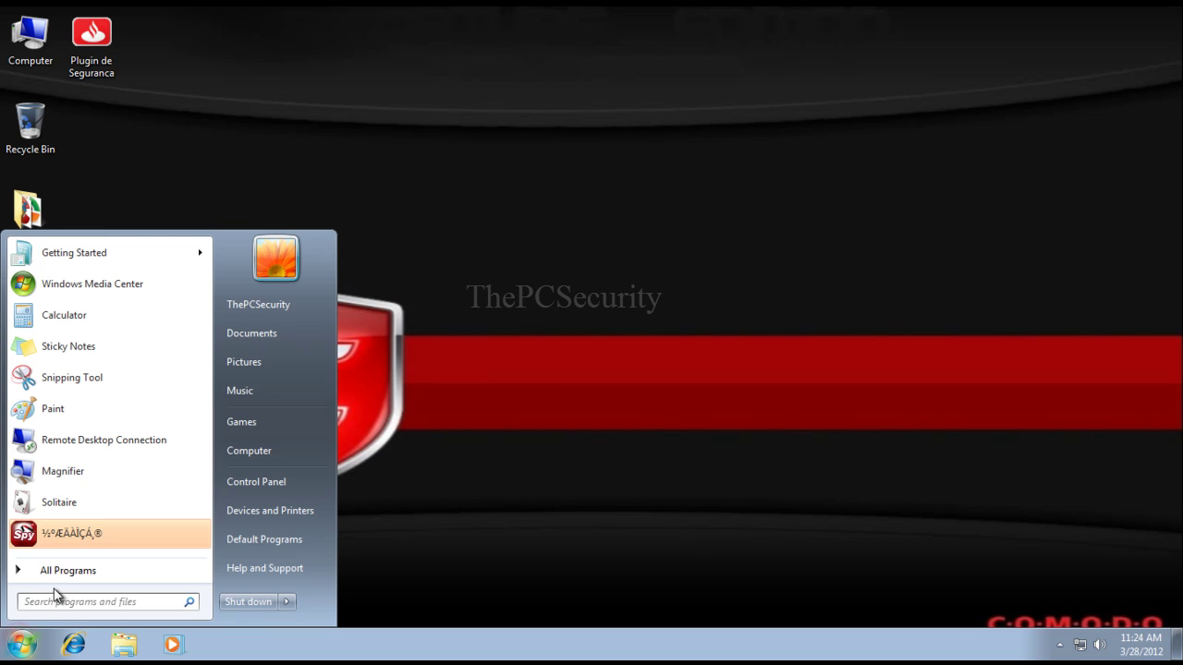
pyautogui.click(573, 332)
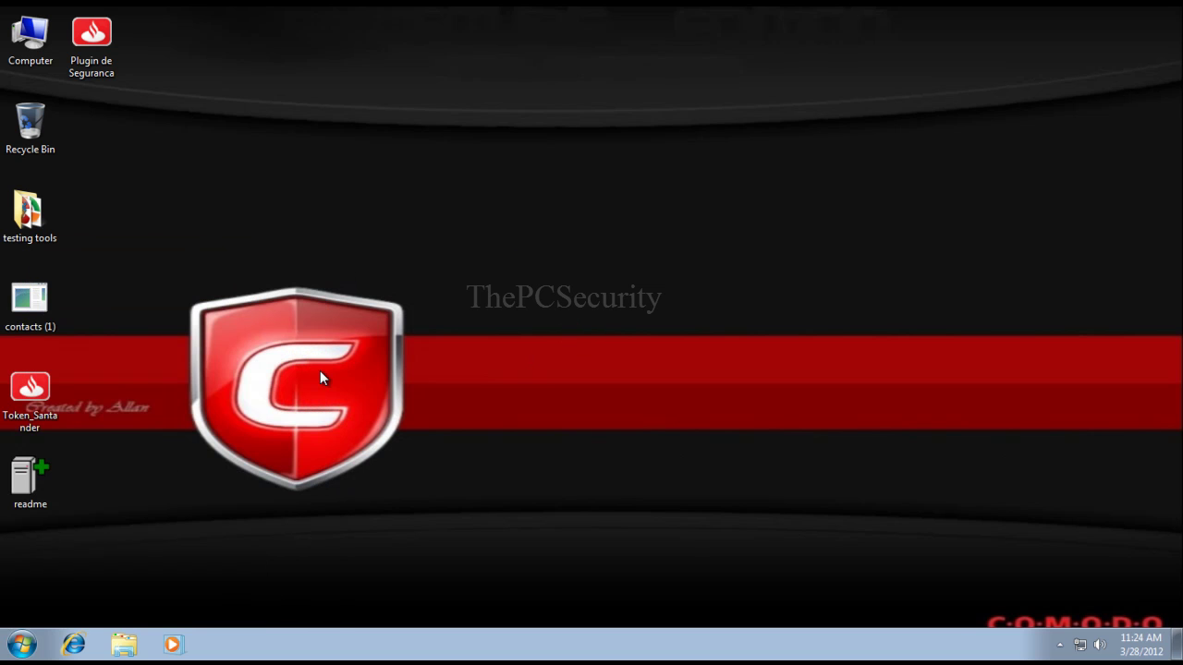
pyautogui.rightClick(405, 248)
pyautogui.click(434, 289)
pyautogui.moveTo(137, 308); pyautogui.dragTo(163, 207)
pyautogui.rightClick(417, 280)
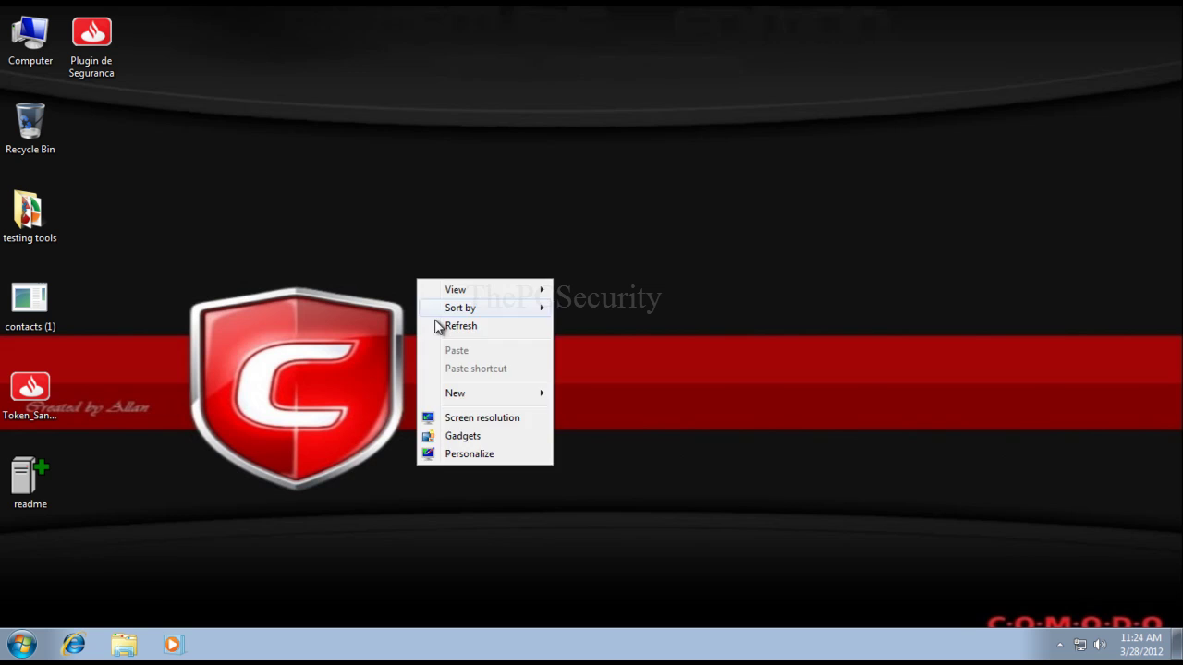
pyautogui.click(441, 326)
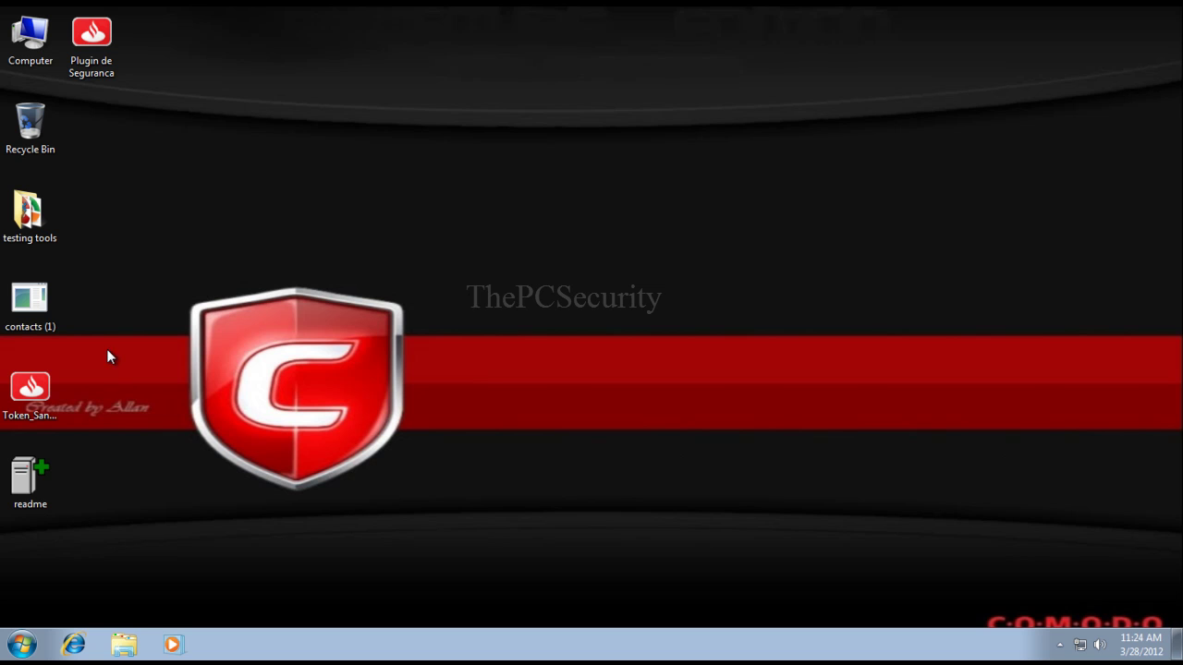
# Look through the tools in the testing tools folder, then close it and refresh the desktop
pyautogui.doubleClick(57, 213)
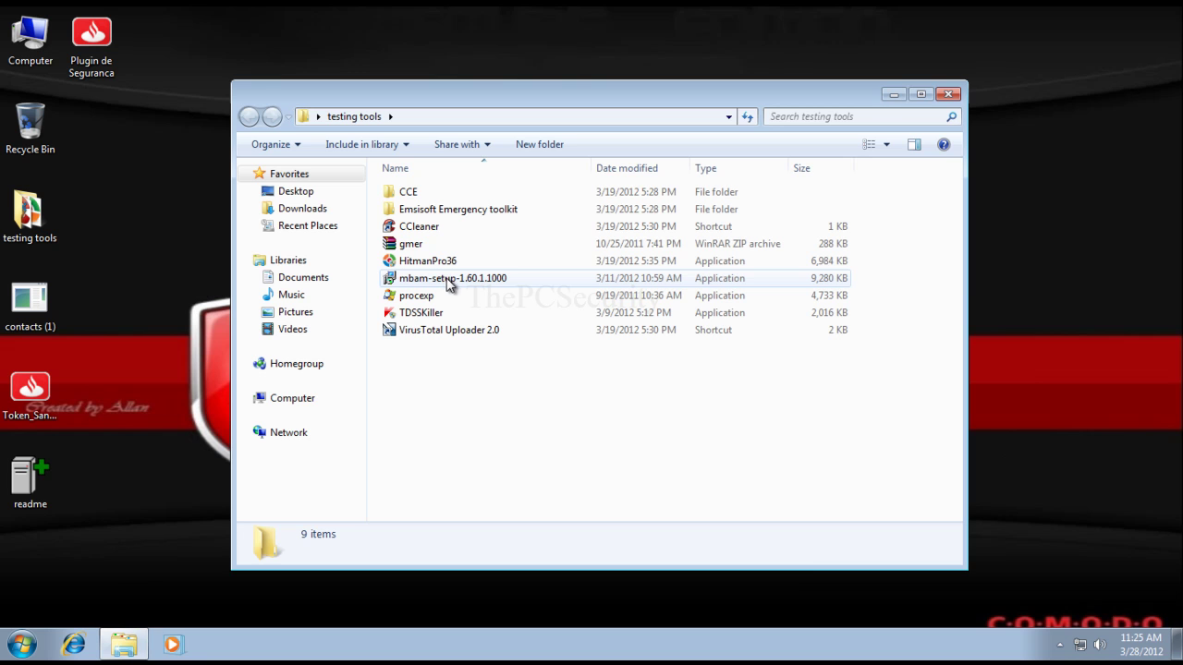
pyautogui.click(948, 94)
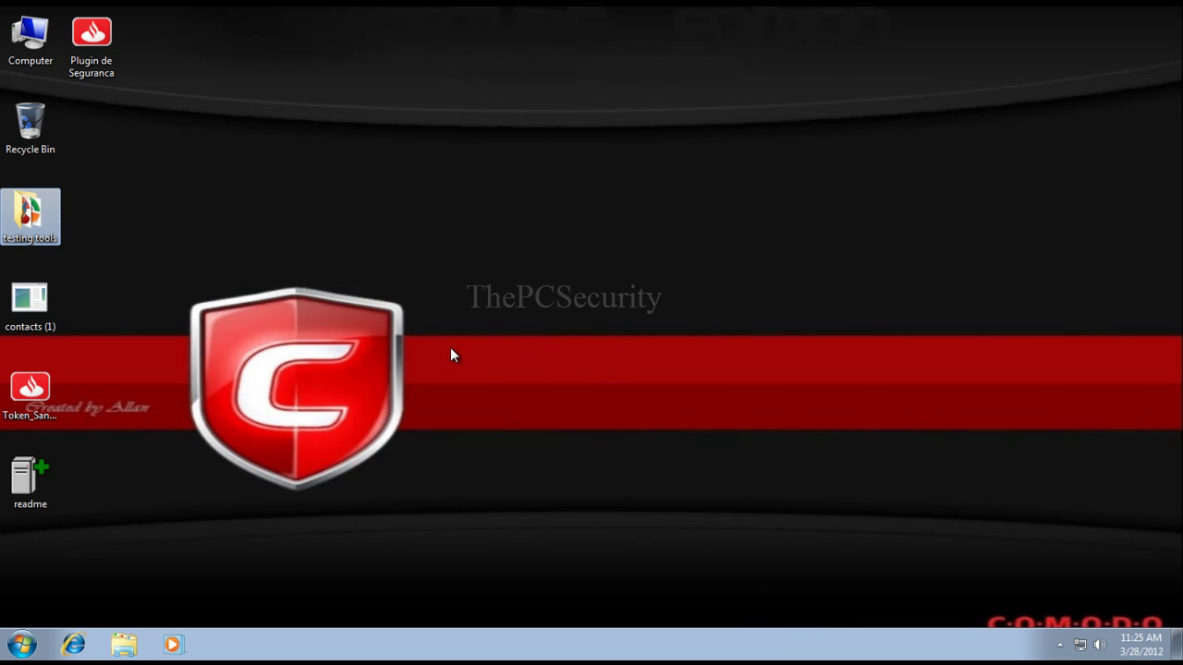
pyautogui.rightClick(470, 310)
pyautogui.click(488, 356)
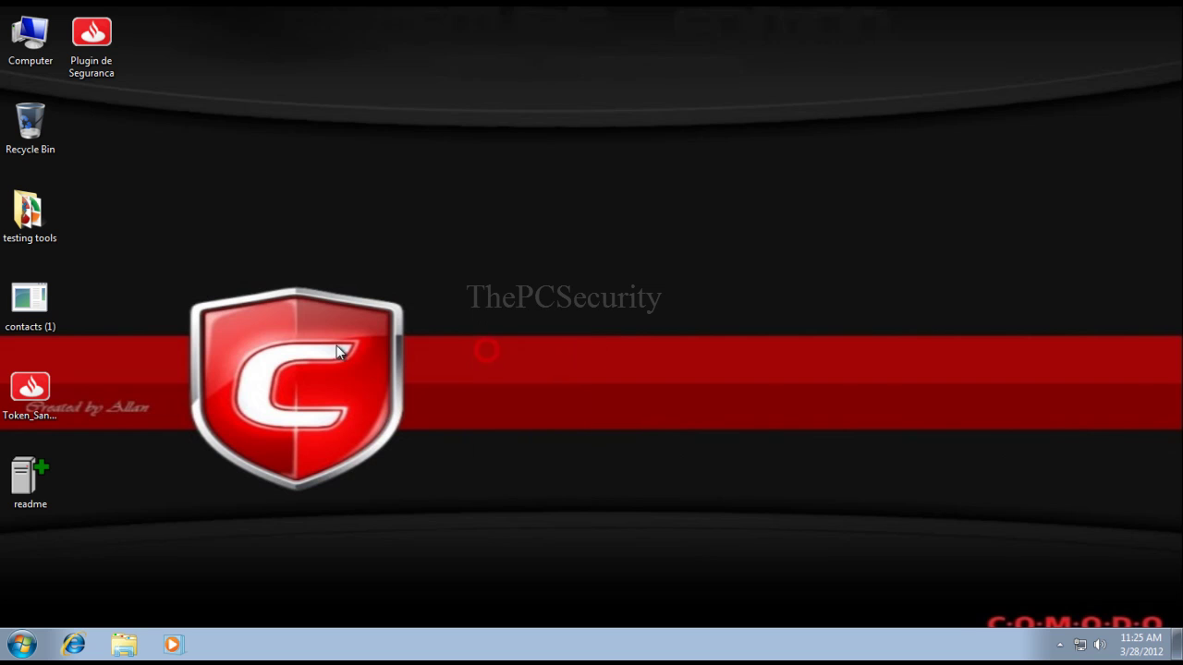
pyautogui.moveTo(83, 296); pyautogui.dragTo(46, 336)
pyautogui.click(91, 282)
pyautogui.click(27, 325)
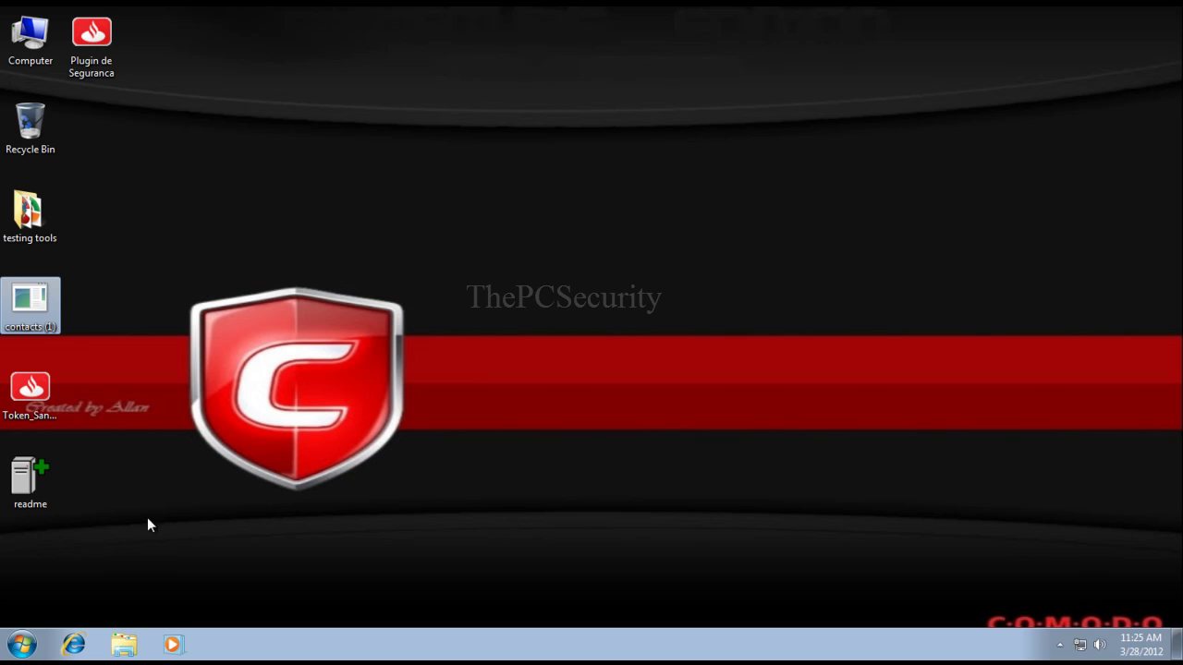
pyautogui.moveTo(139, 381); pyautogui.dragTo(43, 414)
pyautogui.moveTo(105, 475); pyautogui.dragTo(34, 510)
pyautogui.moveTo(88, 378); pyautogui.dragTo(33, 418)
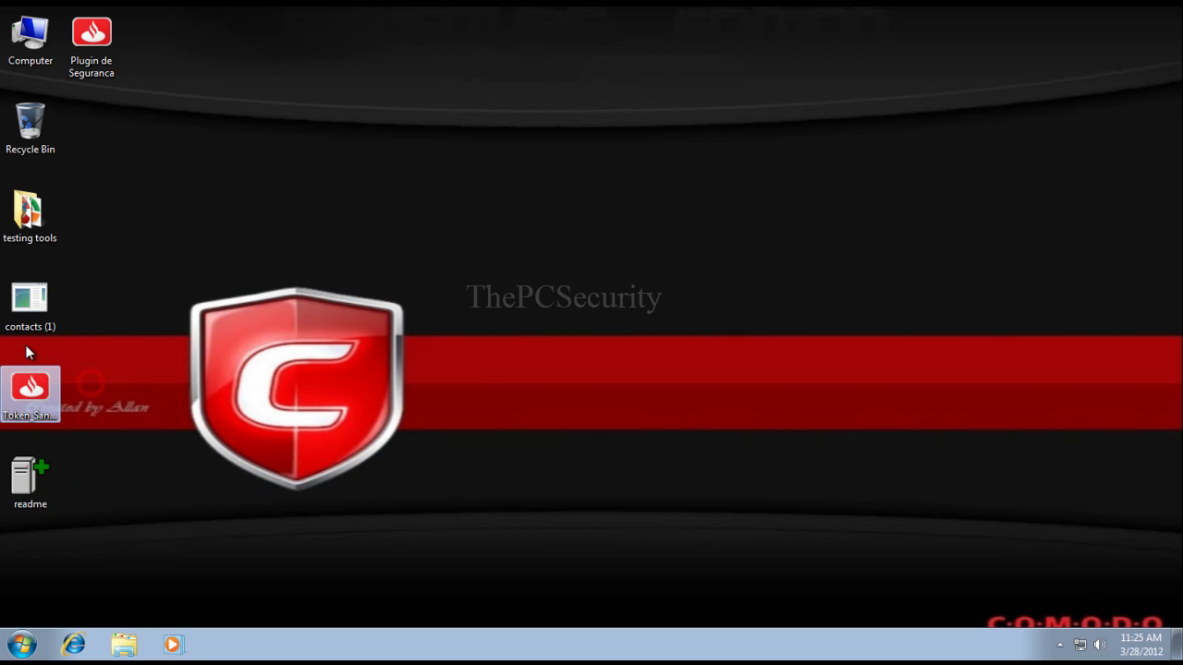
pyautogui.moveTo(100, 275); pyautogui.dragTo(47, 314)
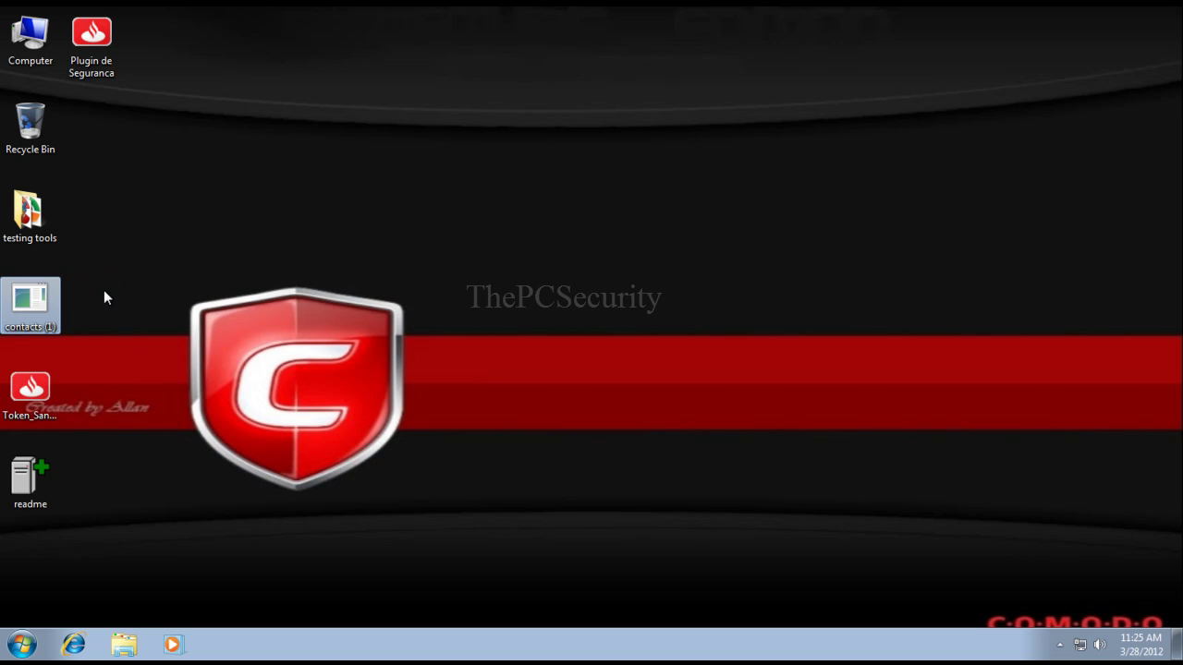
pyautogui.moveTo(127, 256); pyautogui.dragTo(35, 397)
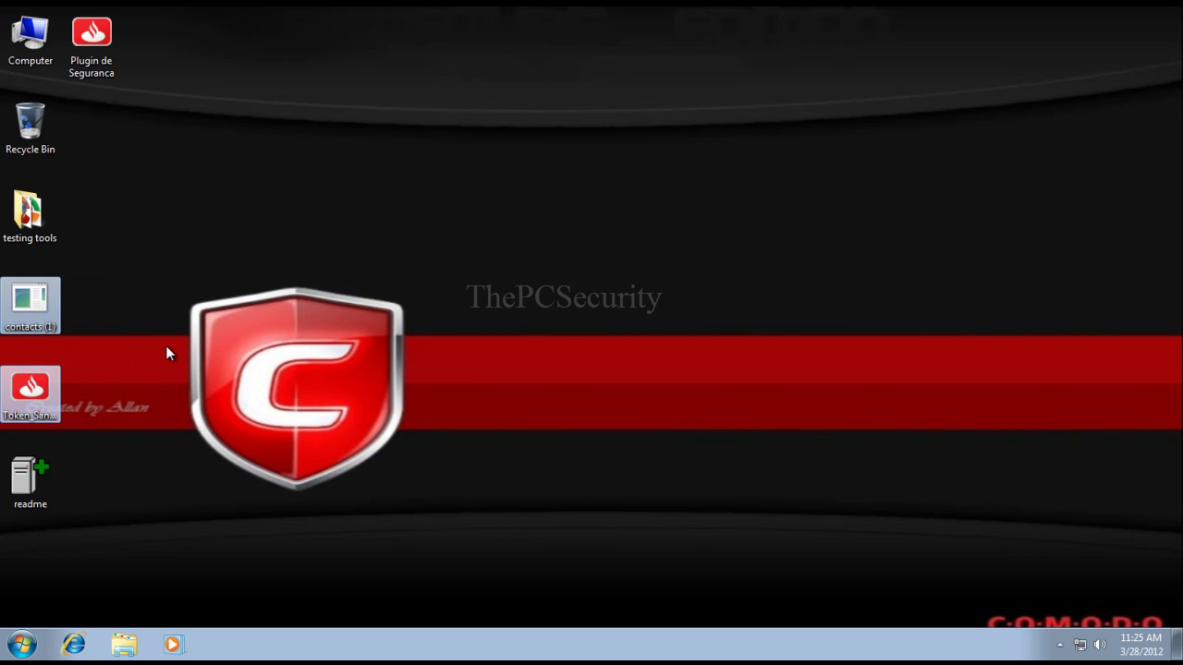
pyautogui.moveTo(107, 302); pyautogui.dragTo(41, 406)
pyautogui.click(93, 67)
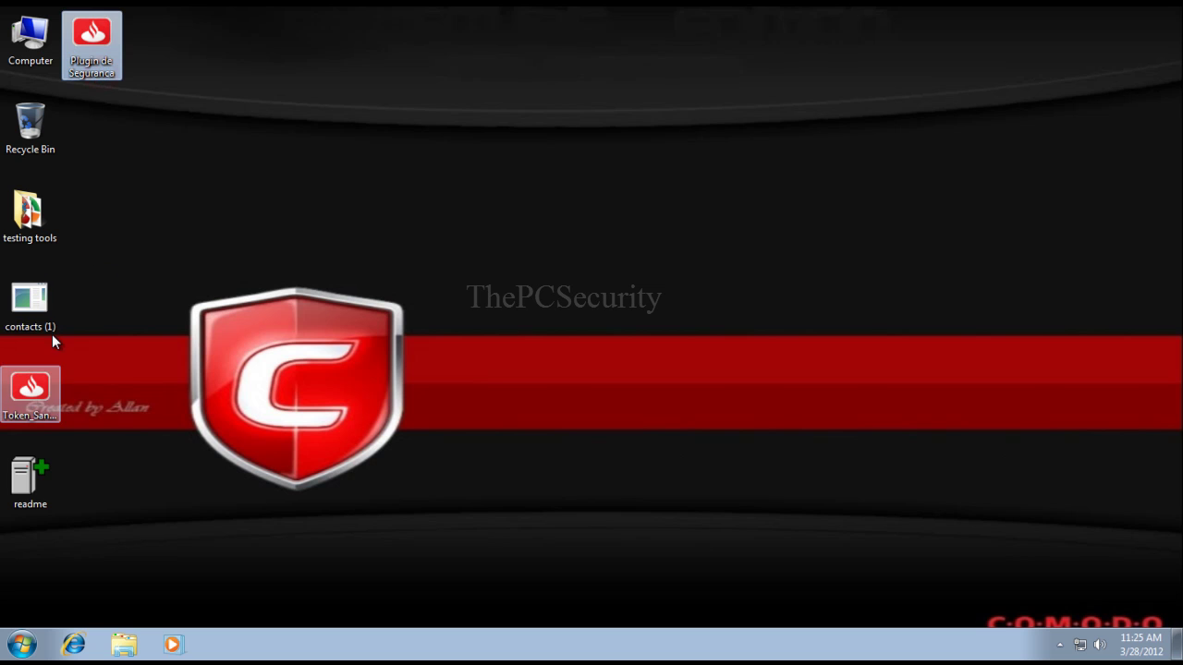
pyautogui.moveTo(107, 301)
pyautogui.moveTo(106, 301); pyautogui.dragTo(44, 475)
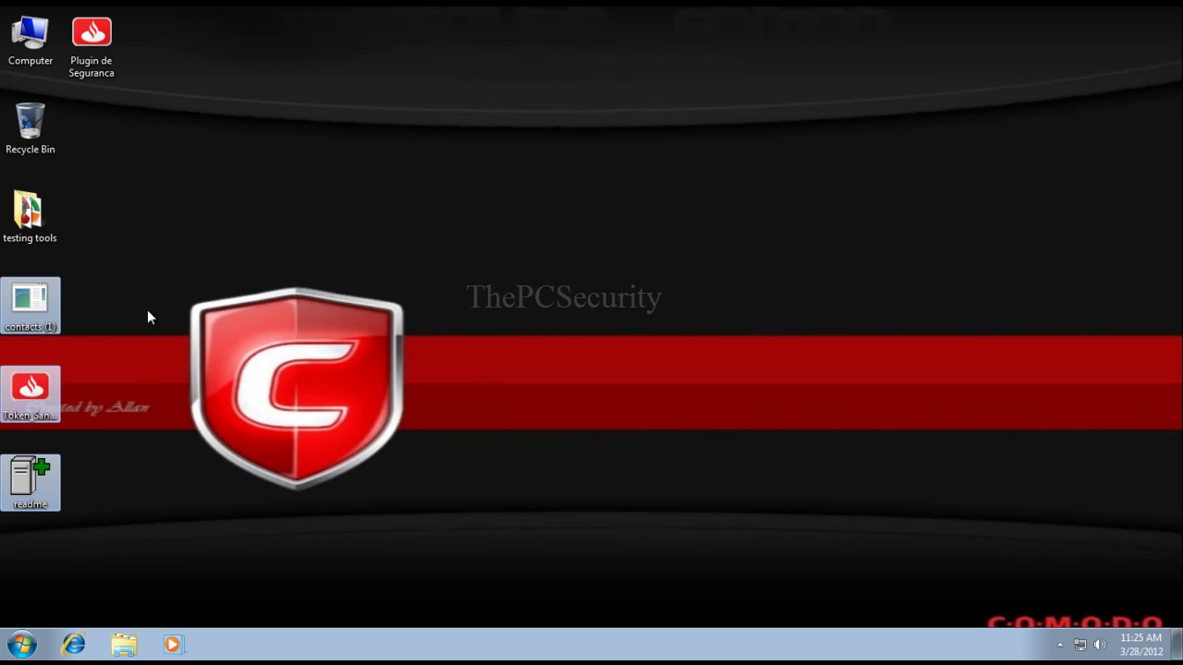
pyautogui.click(140, 328)
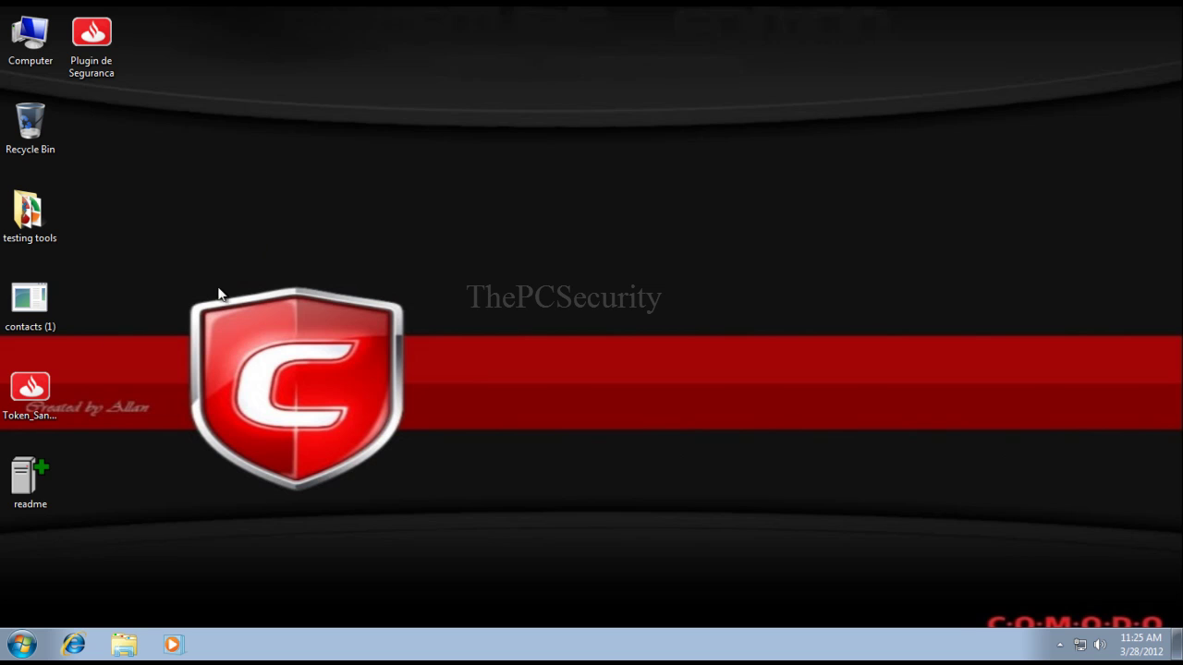
pyautogui.click(59, 310)
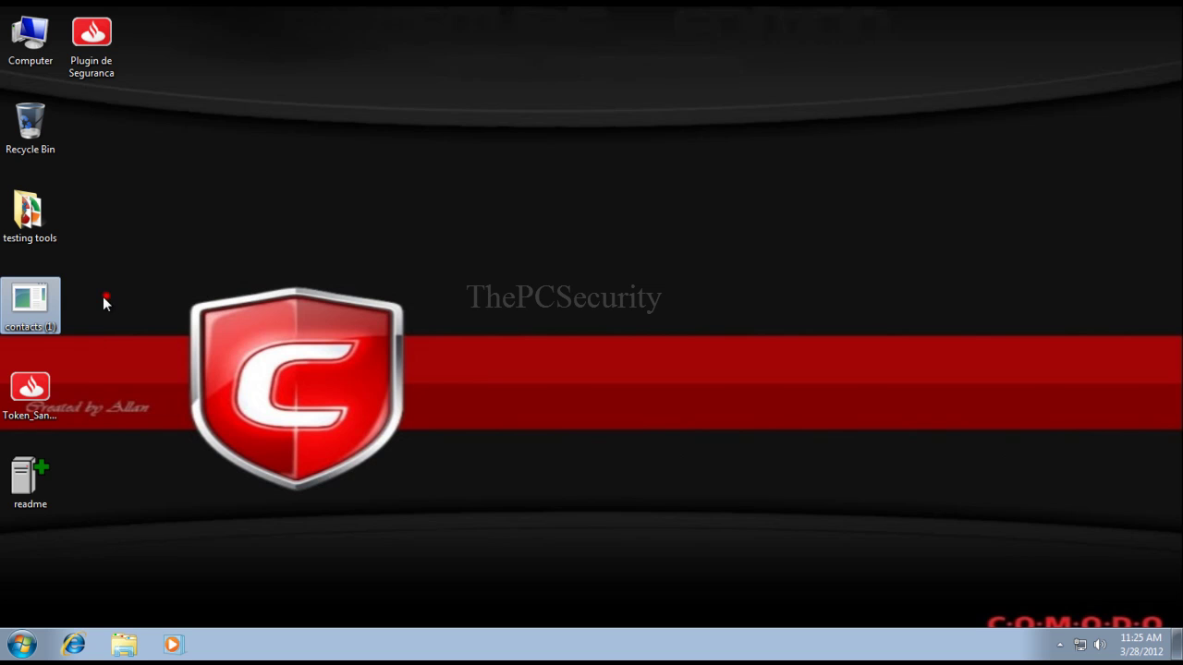
pyautogui.moveTo(105, 296)
pyautogui.mouseDown()
pyautogui.moveTo(53, 314)
pyautogui.moveTo(69, 368)
pyautogui.mouseUp()
pyautogui.click(45, 300)
pyautogui.click(117, 64)
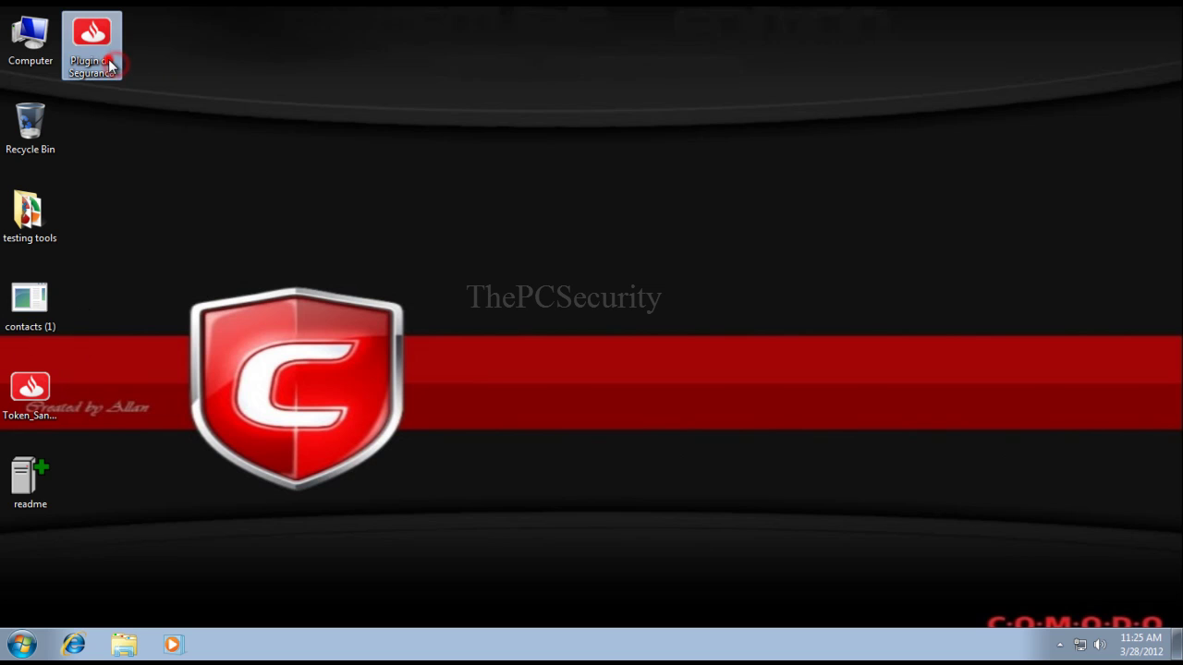
pyautogui.click(45, 301)
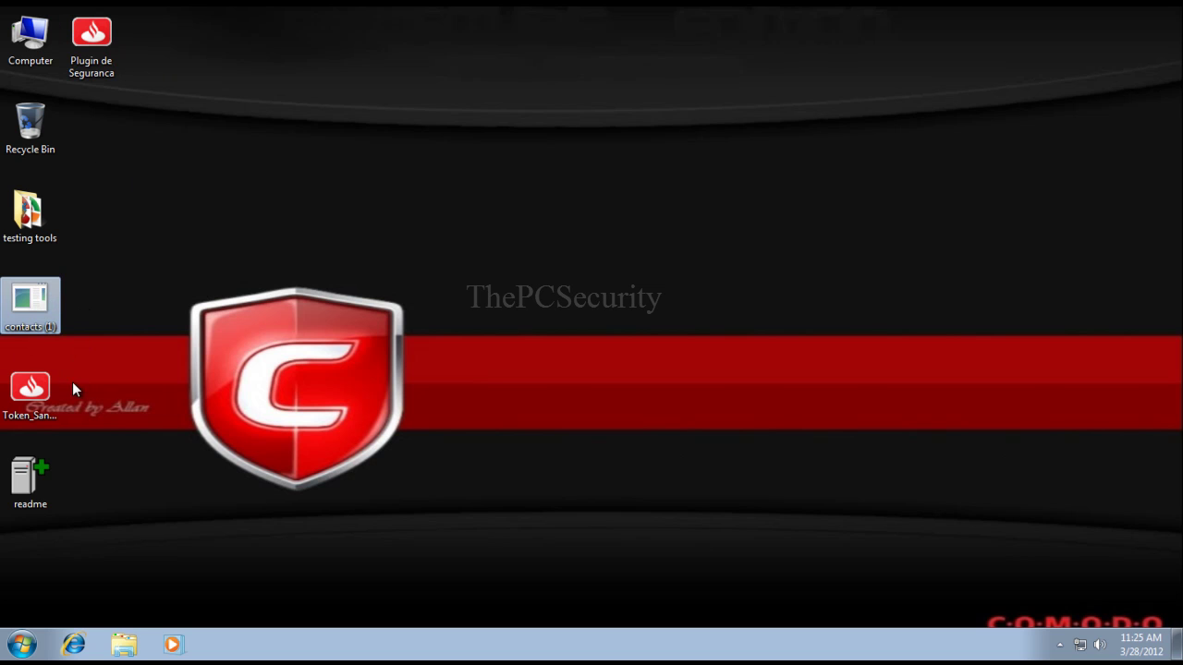
pyautogui.click(54, 383)
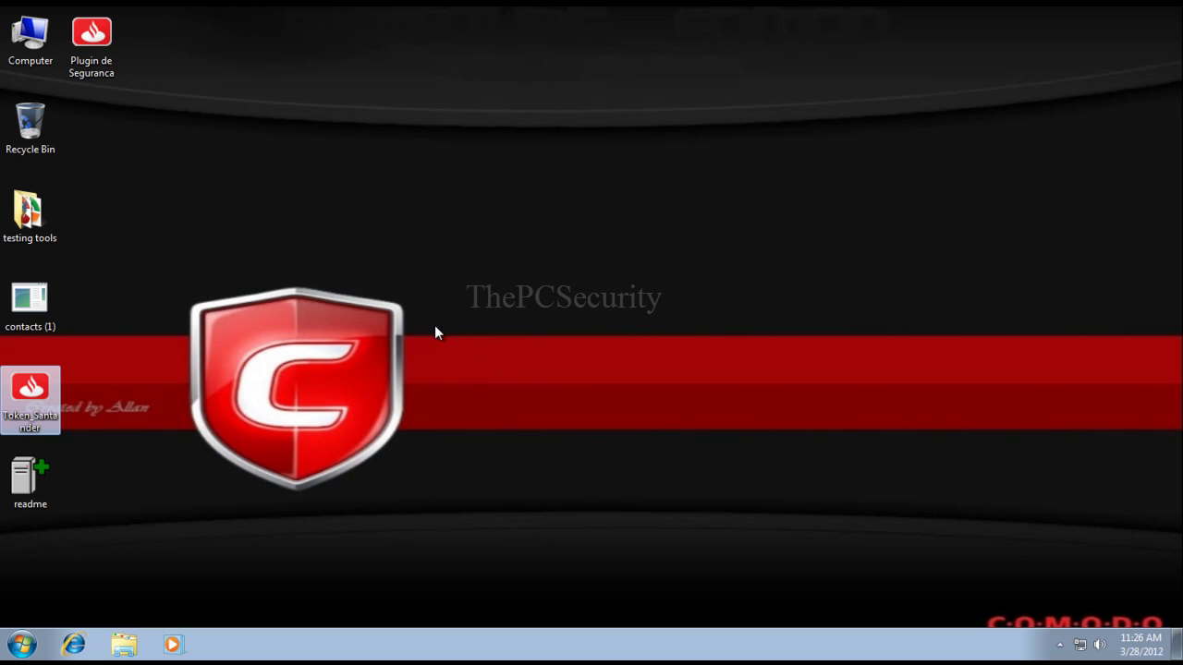
pyautogui.rightClick(462, 301)
pyautogui.click(473, 343)
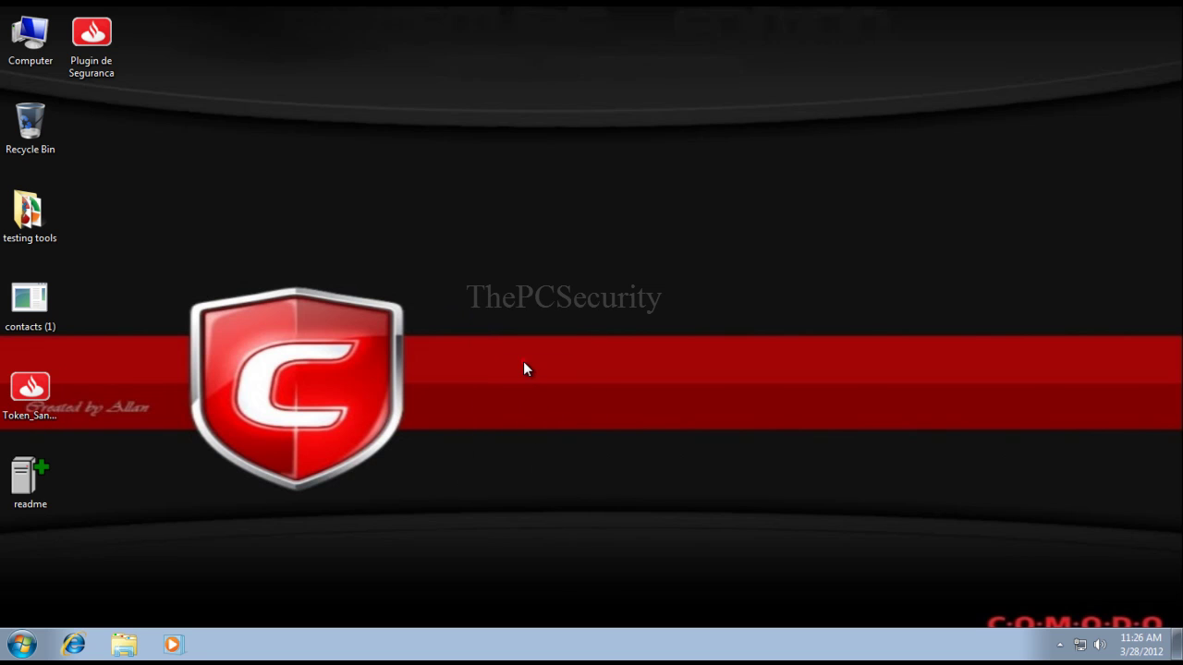
pyautogui.moveTo(483, 315); pyautogui.dragTo(447, 271)
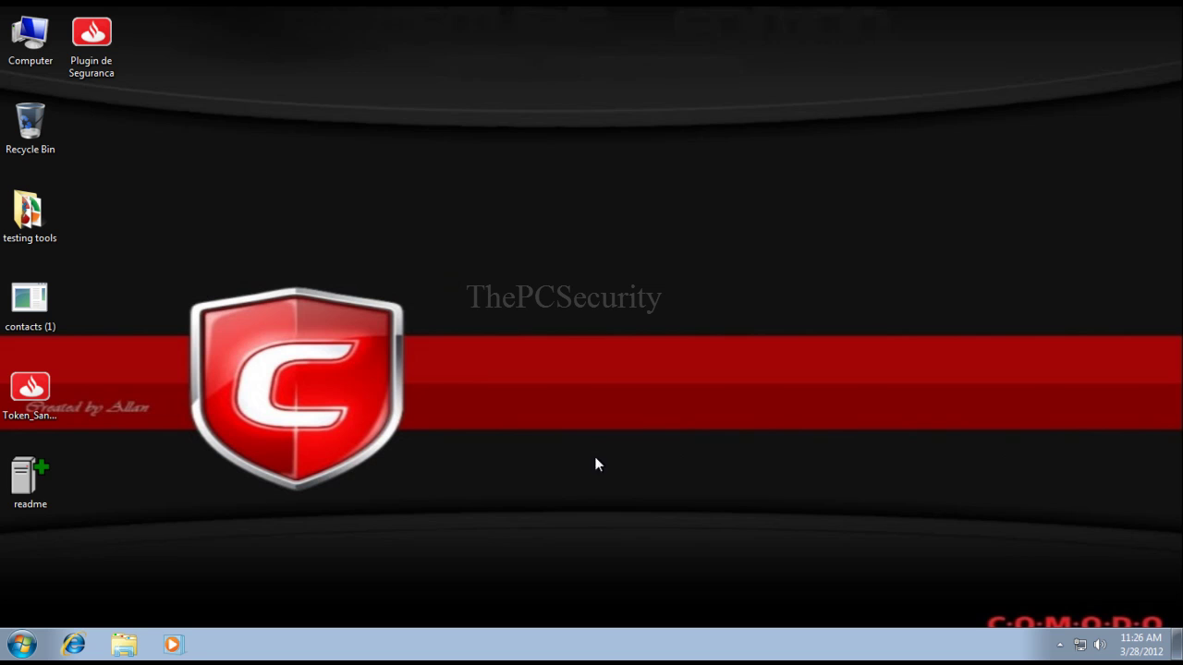